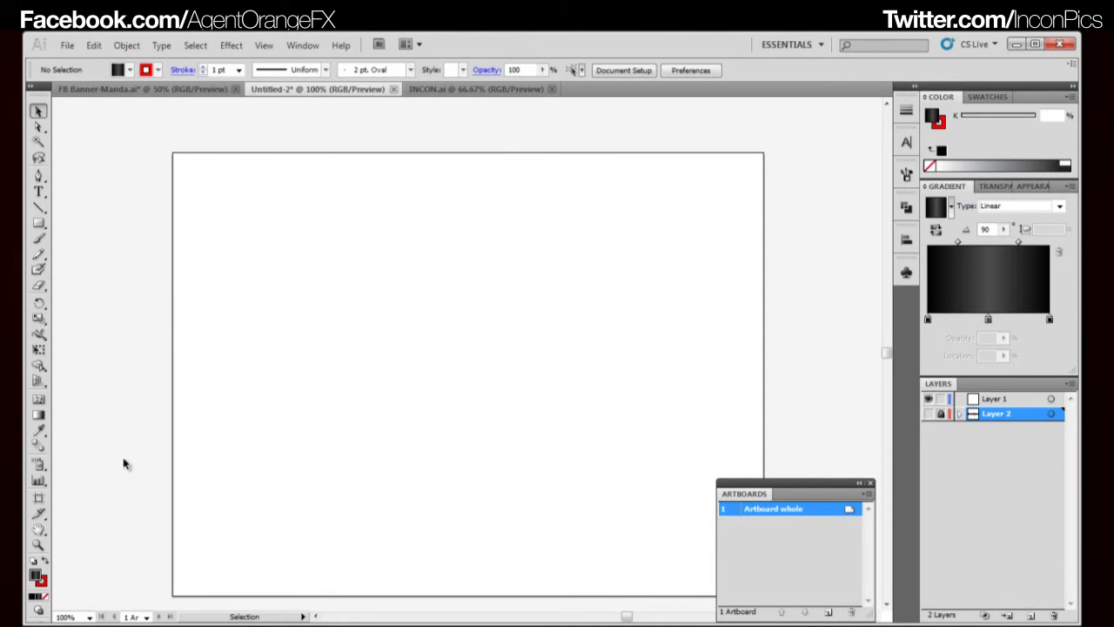
left_click(67, 46)
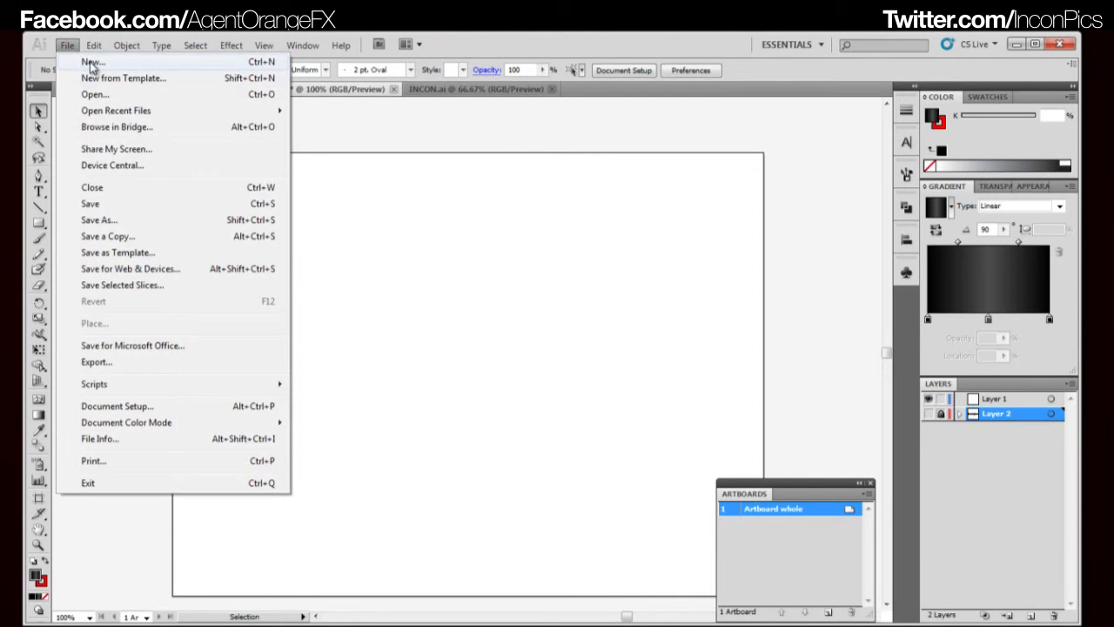
left_click(108, 61)
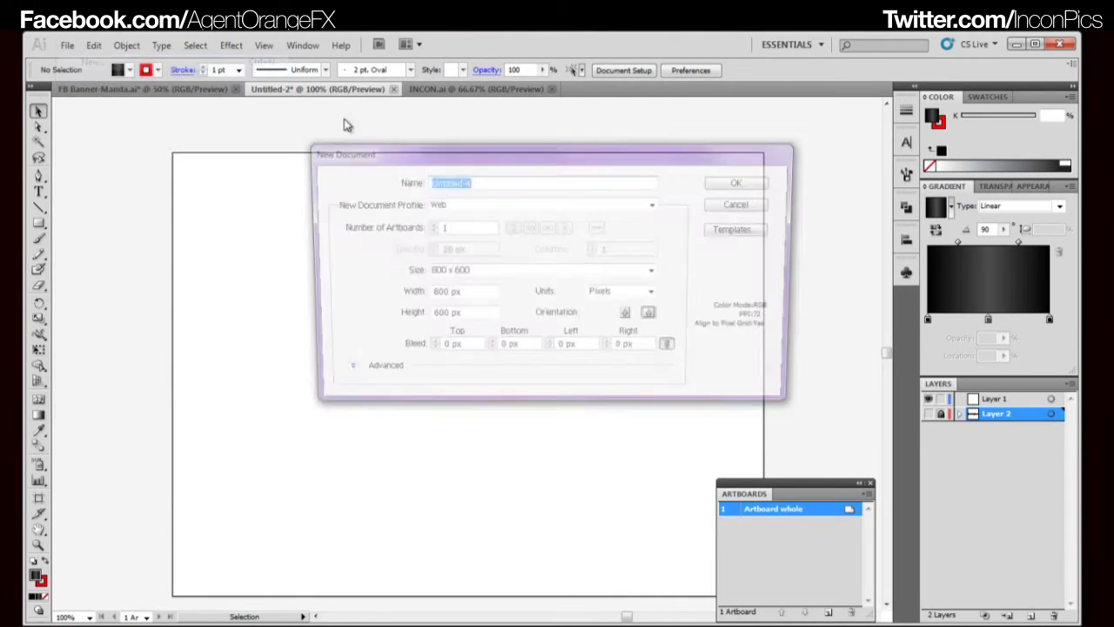
left_click(454, 209)
left_click(390, 247)
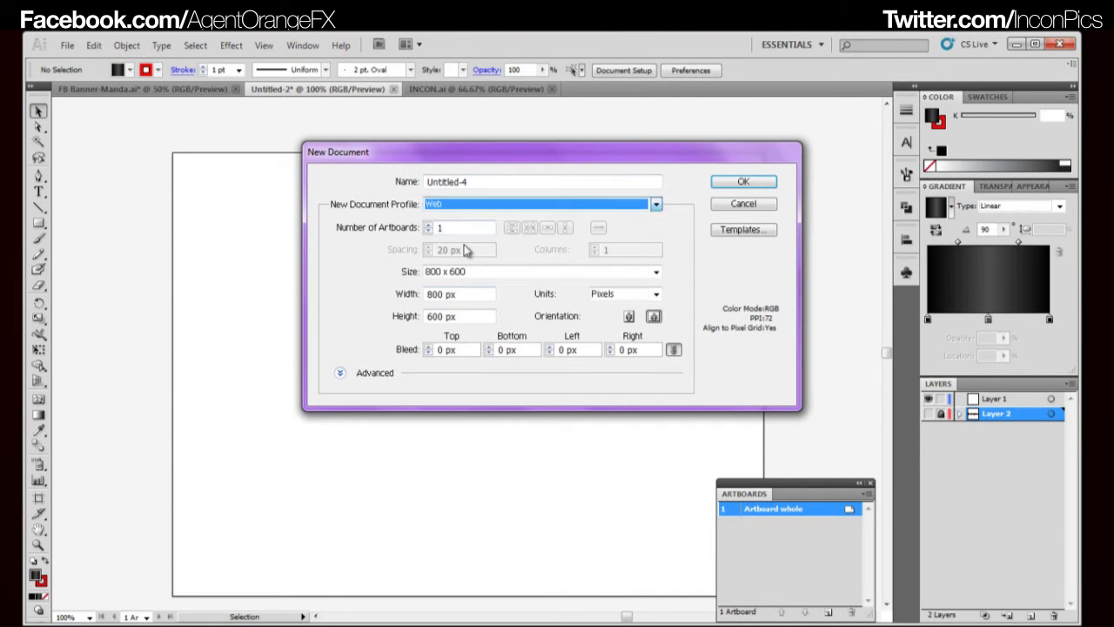
left_click(755, 207)
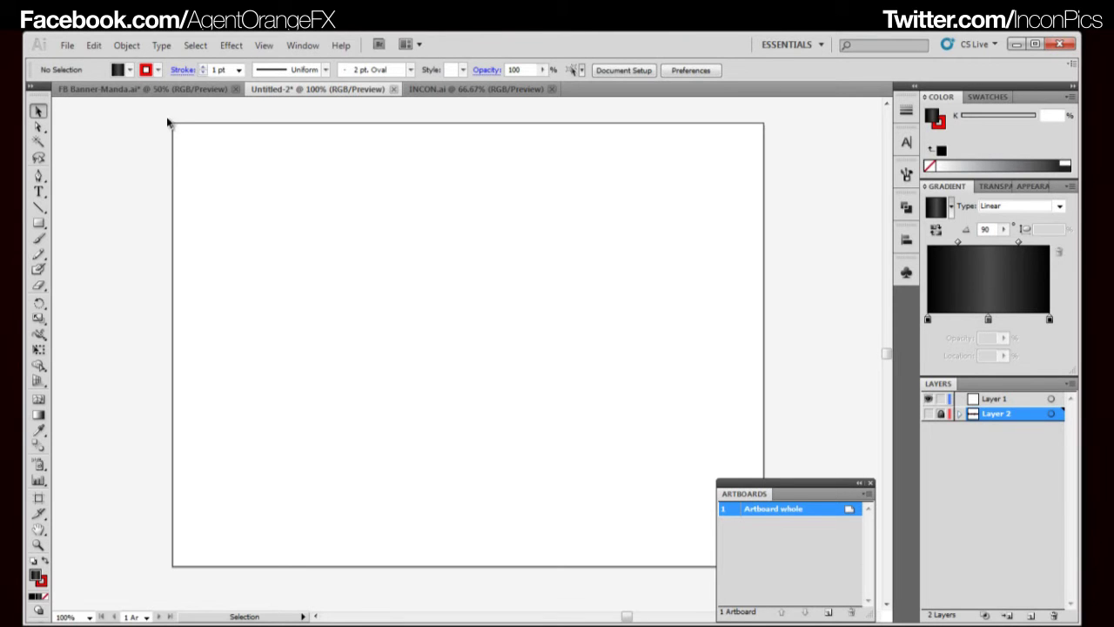
- Resize the existing artboard to a width of 98 px and a height of 68 px
left_click(38, 499)
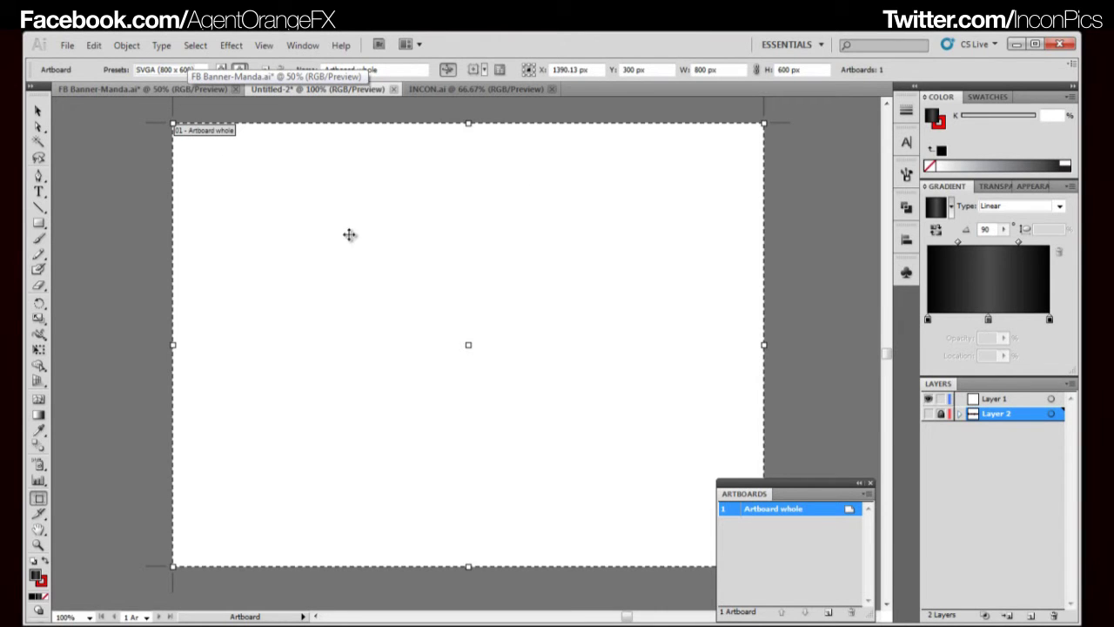
double_click(705, 69)
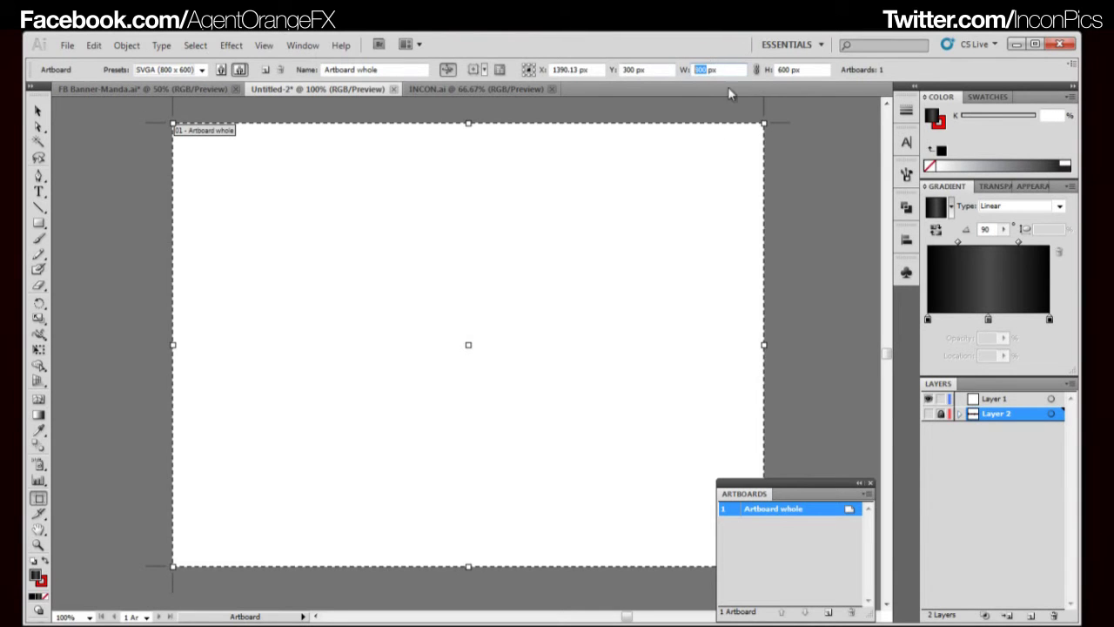
type("98")
double_click(800, 70)
type("00")
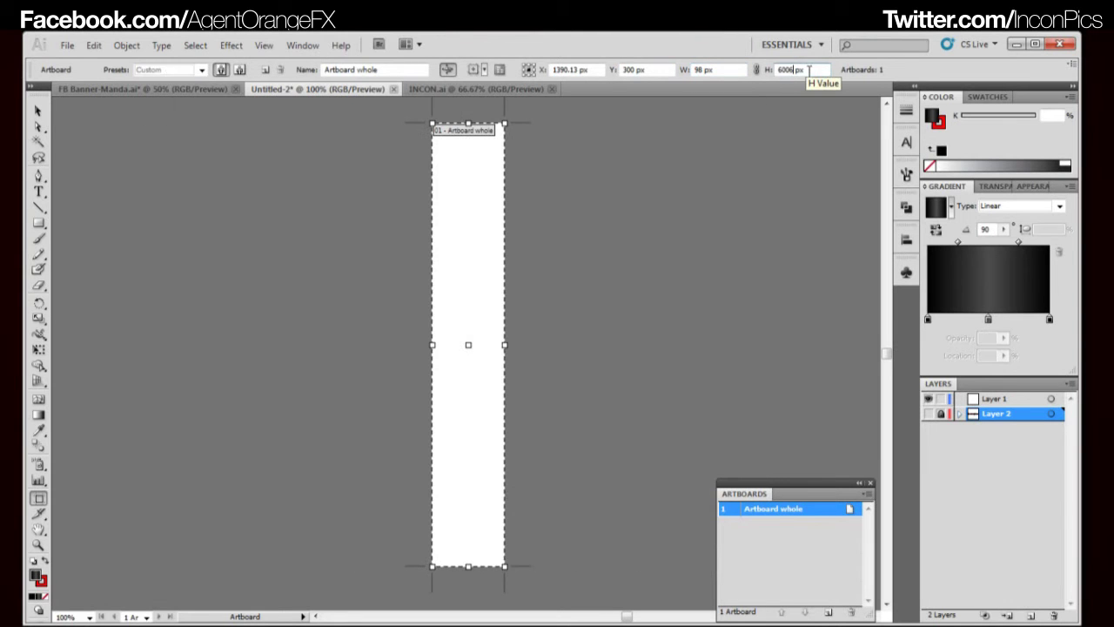
key("Return")
left_click(557, 364)
double_click(819, 70)
key("BackSpace")
key("BackSpace")
key("BackSpace")
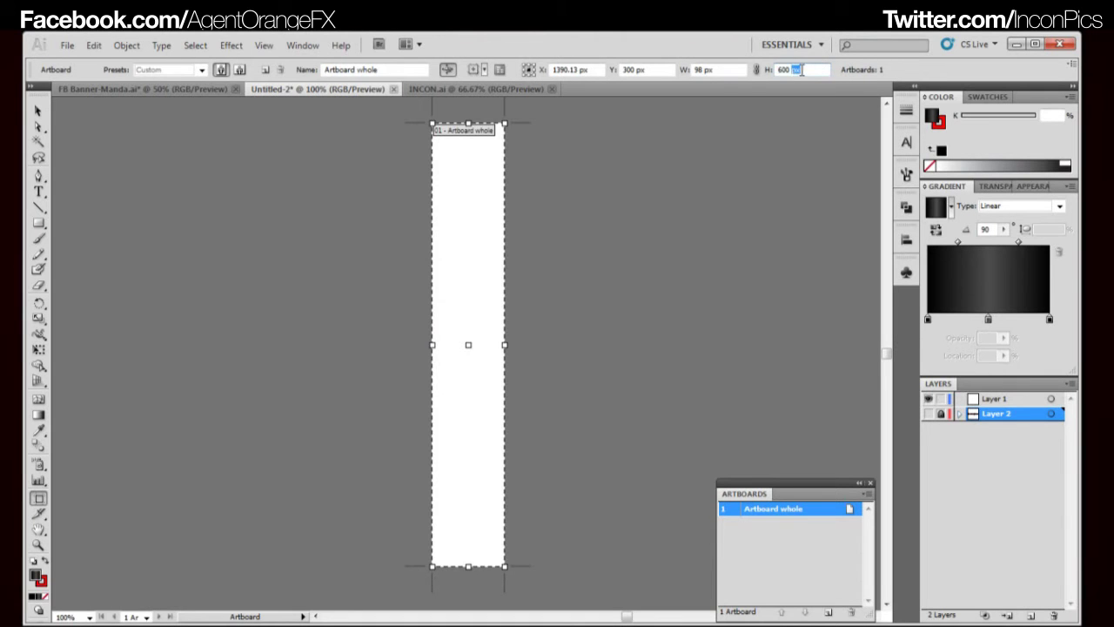
key("Return")
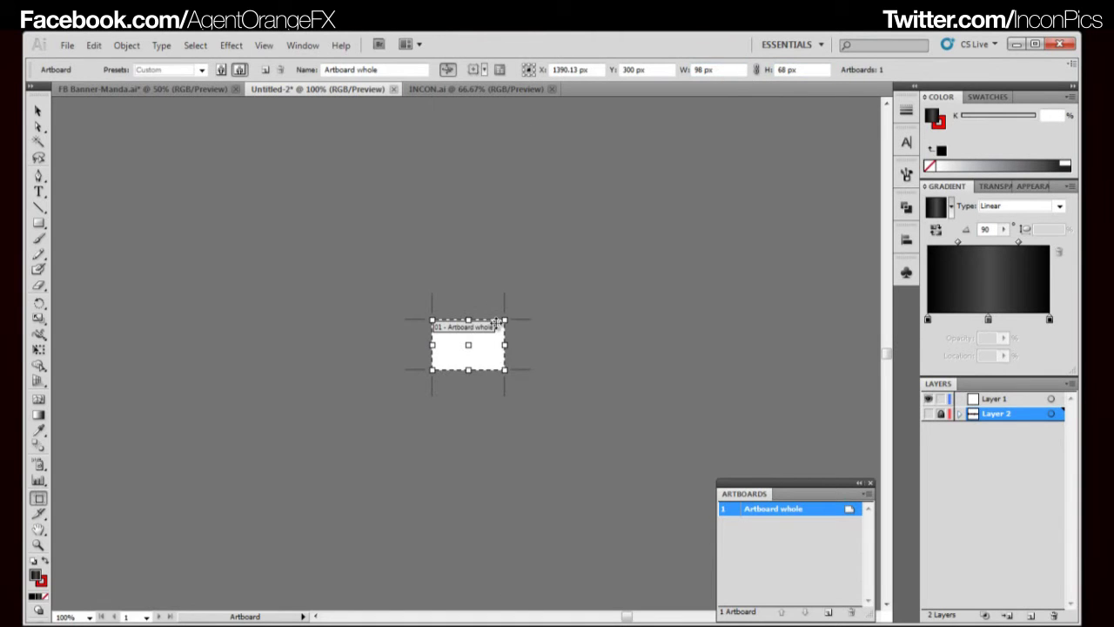
- Multiply the artboard's width and height by 5 to make it 490 × 340 px
left_click(703, 68)
type("*5")
key("Return")
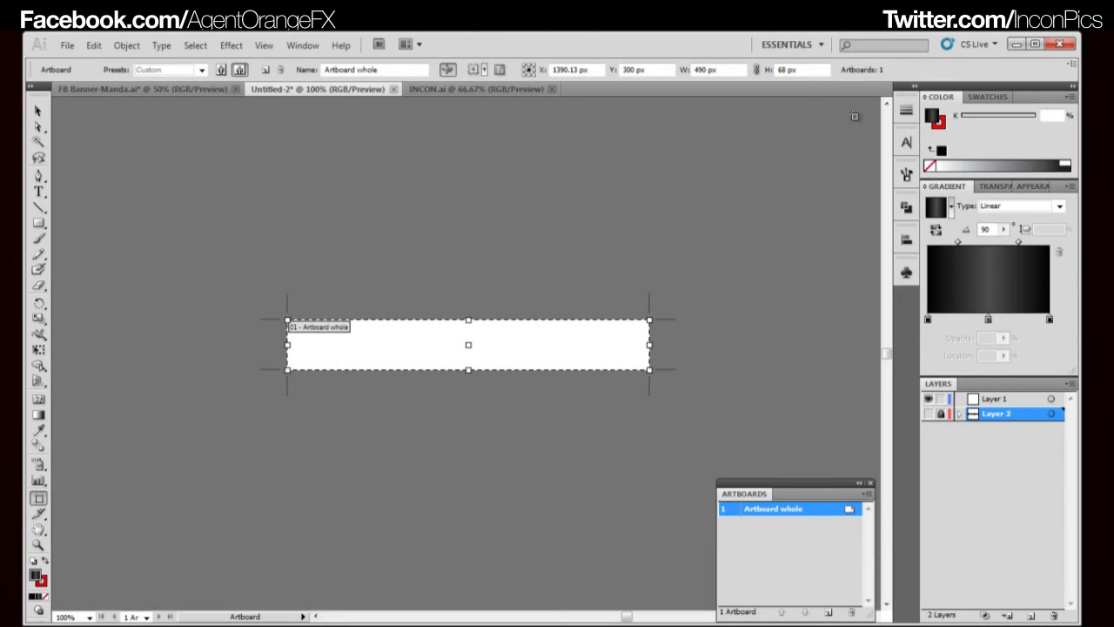
type("*5")
key("Return")
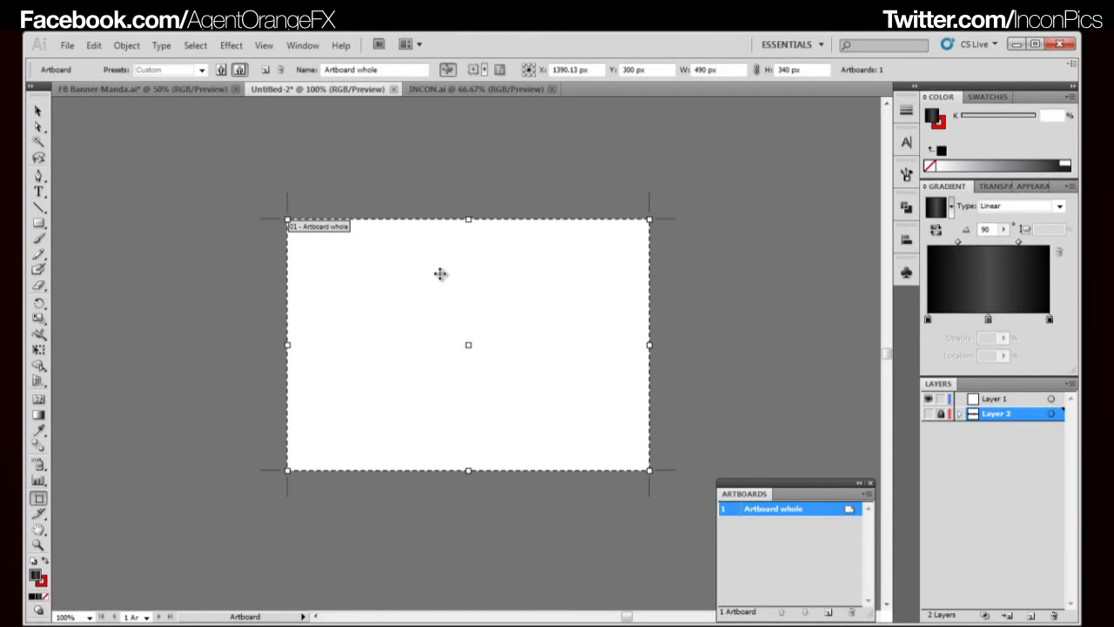
- Duplicate the artboard and place the copy flush against the right edge of the original
left_click_drag(511, 302, 442, 315)
left_click_drag(629, 380, 566, 363)
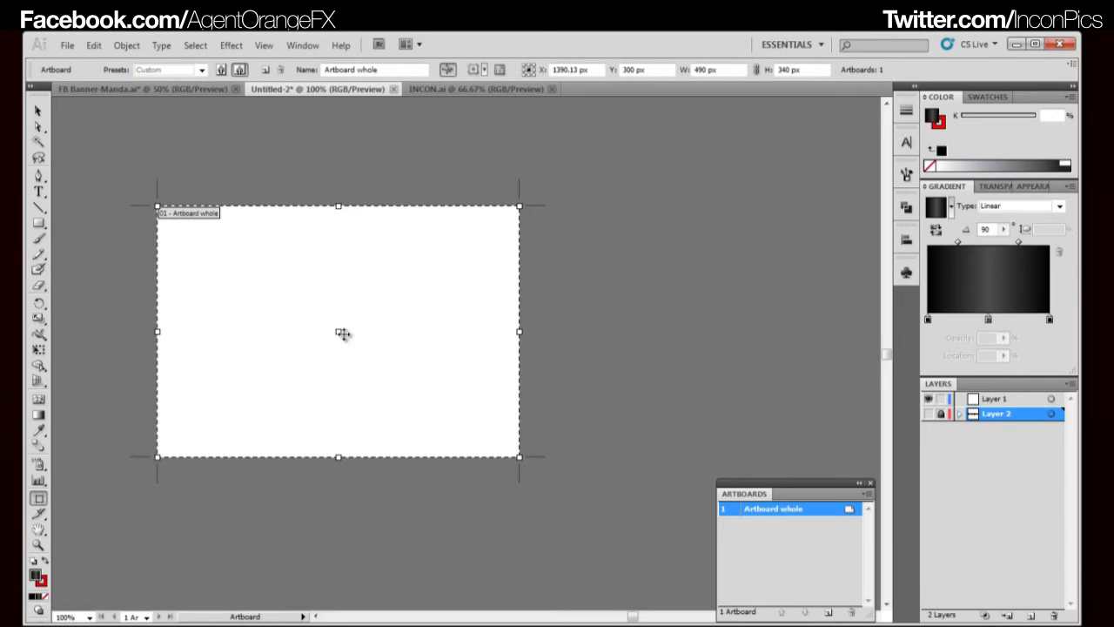
left_click_drag(409, 336, 388, 341)
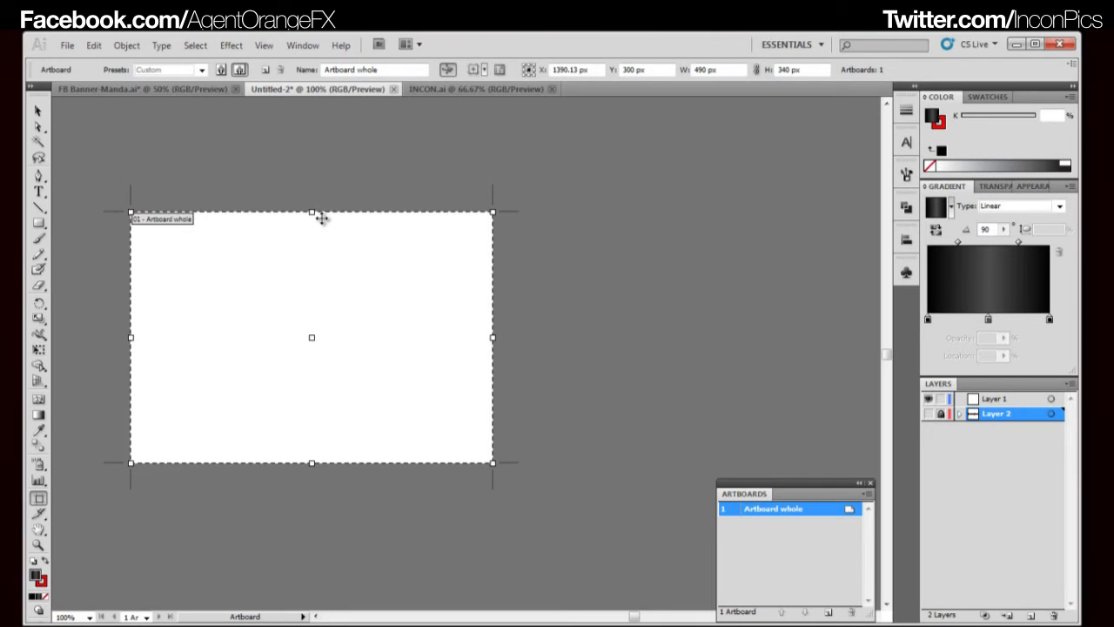
key("space")
left_click_drag(444, 279, 421, 280)
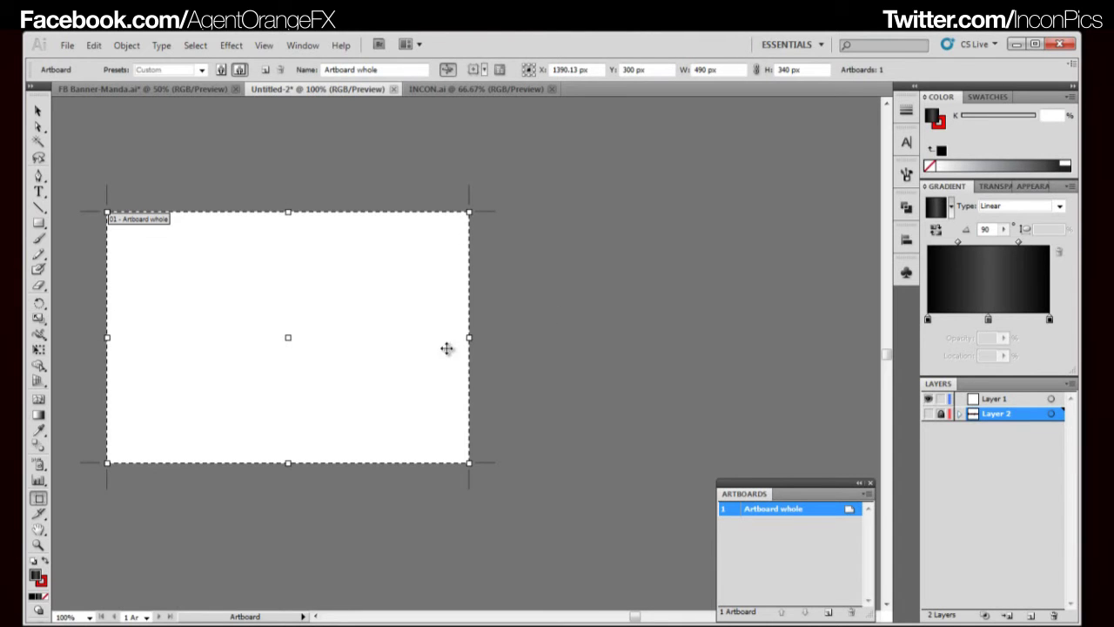
left_click_drag(372, 380, 341, 368)
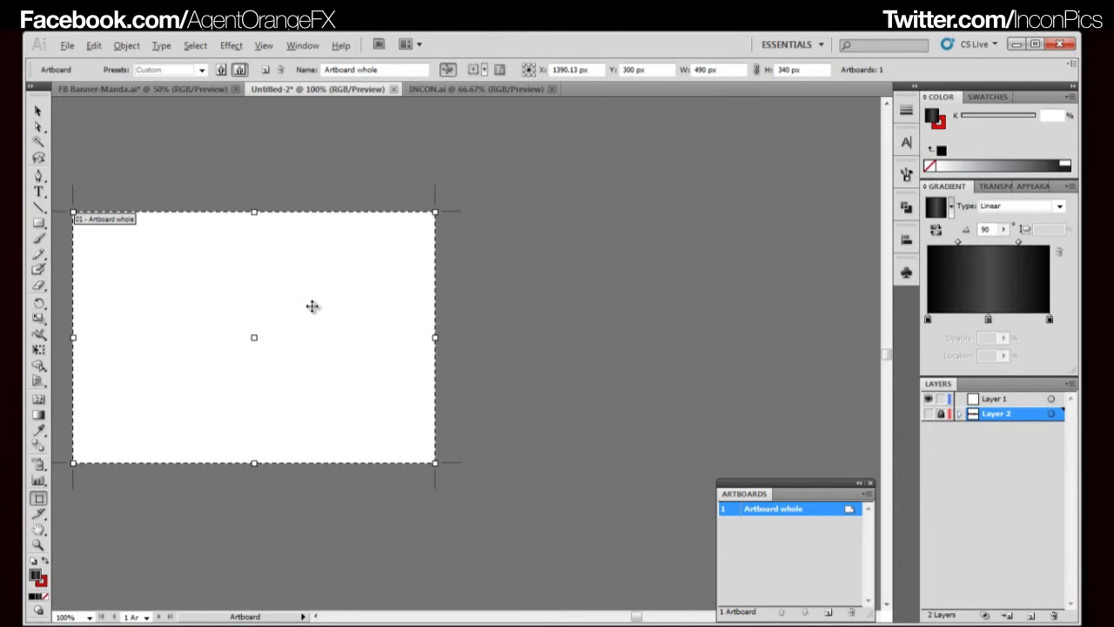
left_click_drag(267, 286, 625, 331)
scroll(487, 301, "up", 4)
left_click_drag(363, 312, 468, 329)
left_click_drag(440, 276, 462, 368)
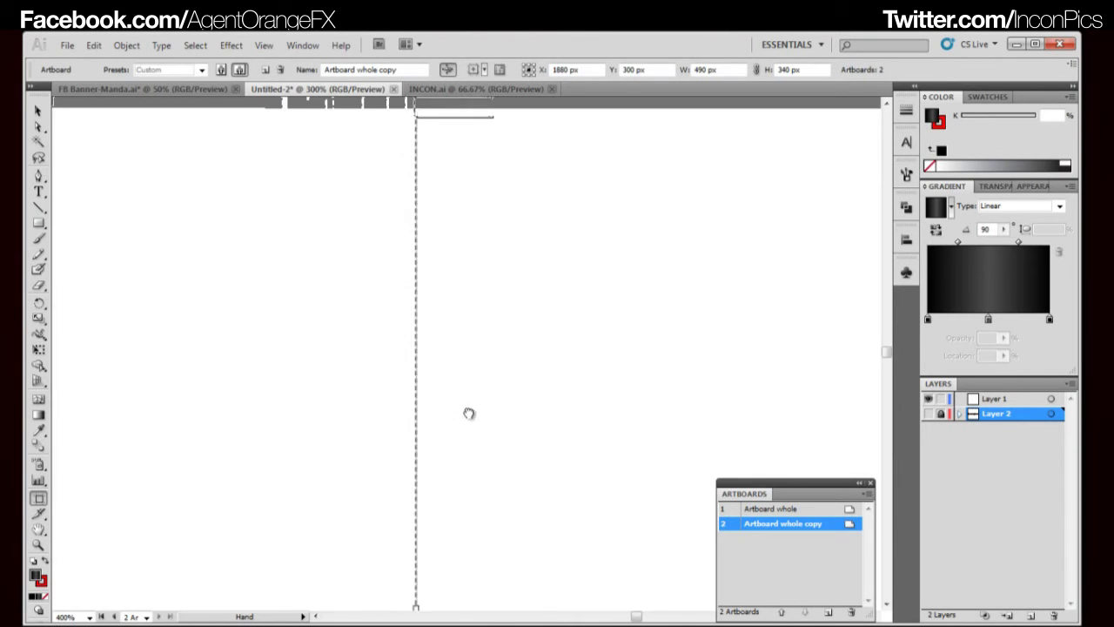
scroll(452, 358, "up", 3)
left_click_drag(379, 277, 432, 388)
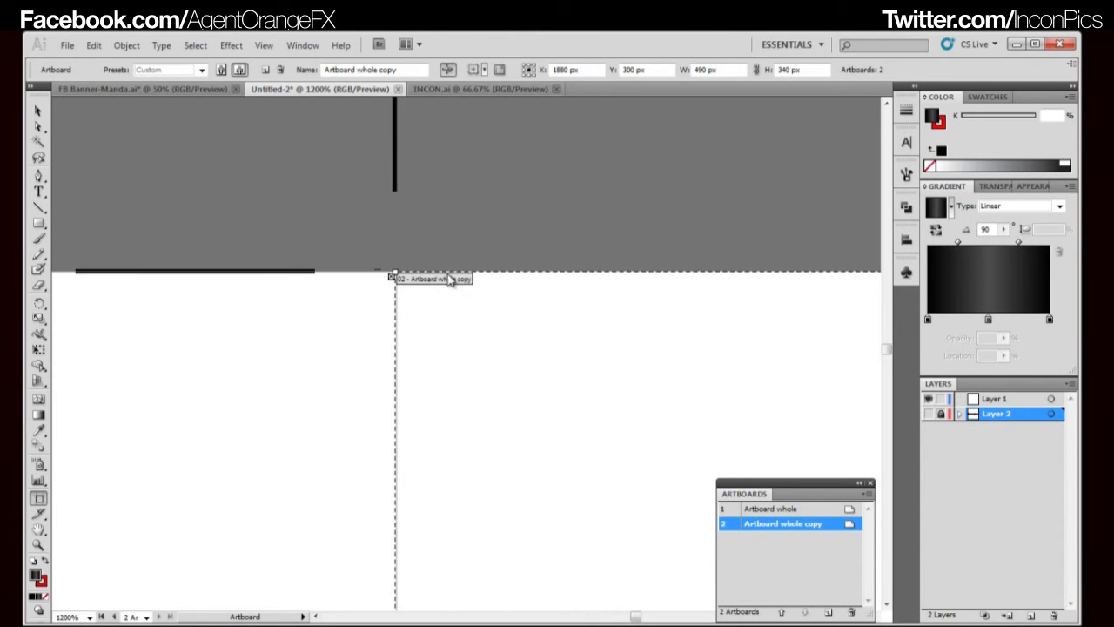
- Nudge the second artboard 5 px to the right to leave a gap beside the first one
key("ctrl+minus")
key("ctrl+minus")
key("ctrl+minus")
key("ctrl+minus")
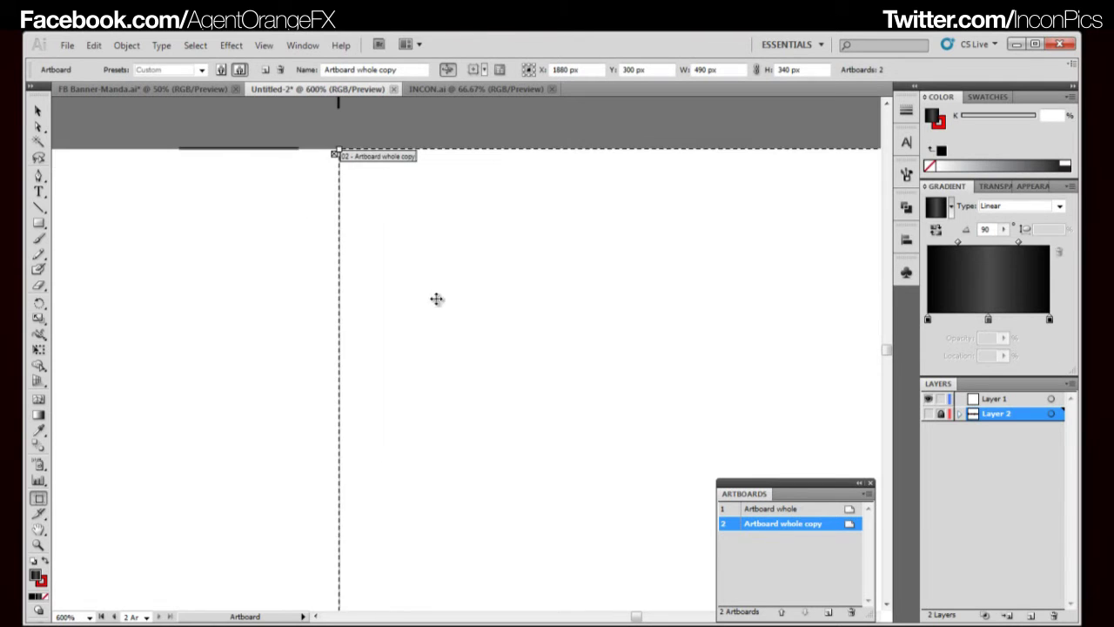
left_click_drag(513, 393, 431, 302)
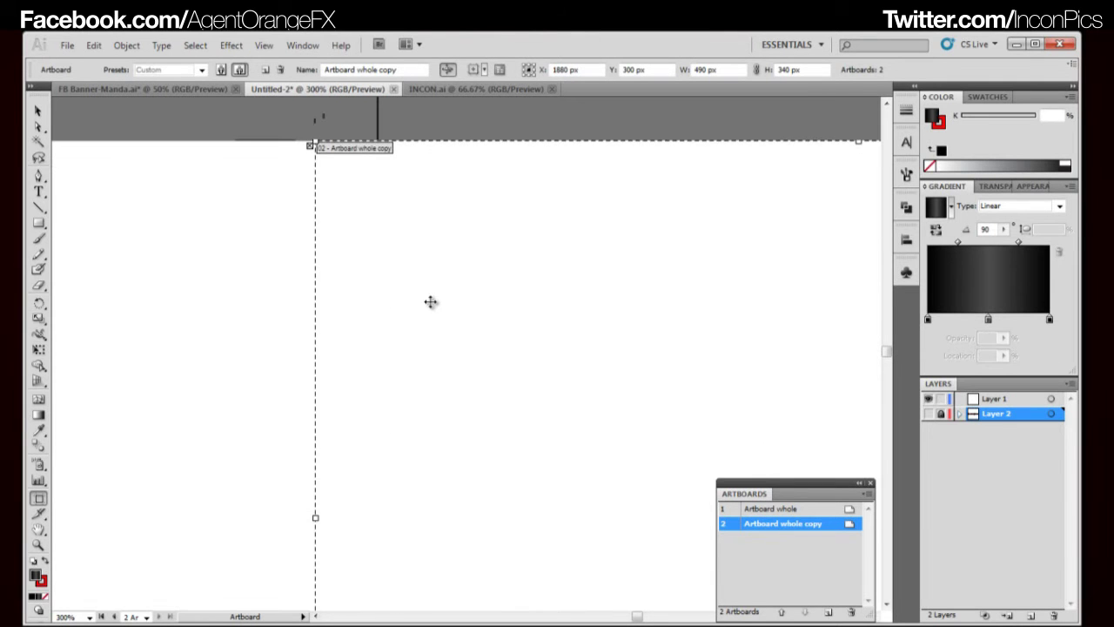
key("Right")
key("Right")
key("Right")
key("Right")
key("Right")
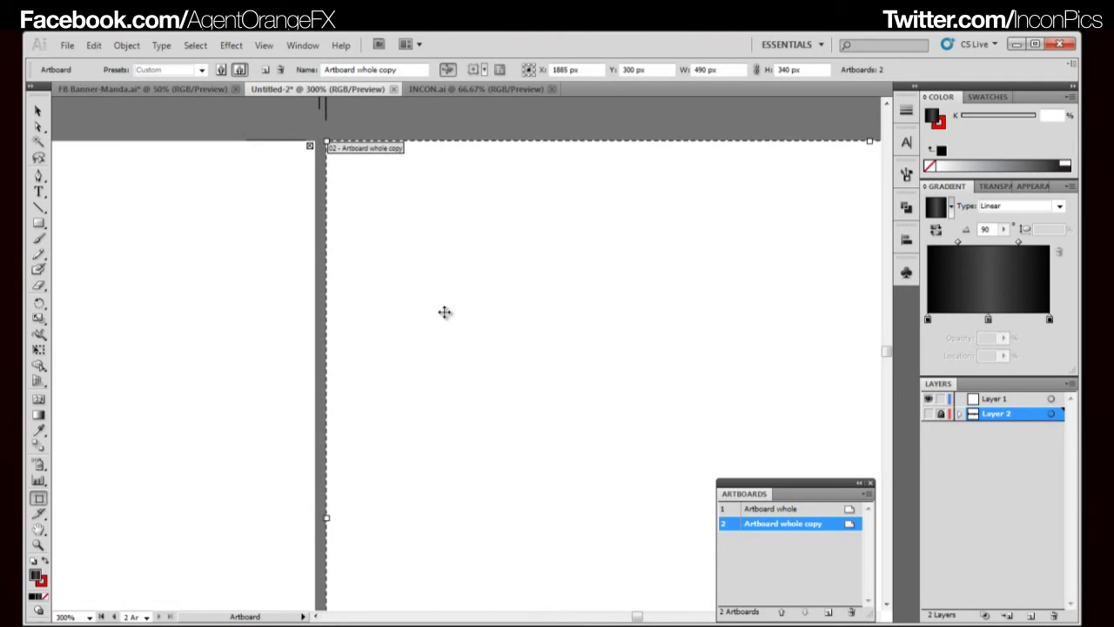
- Zoom out to 100% and switch the workspace to full-screen mode without panels
key("ctrl+minus")
key("ctrl+minus")
key("ctrl+minus")
left_click_drag(618, 345, 580, 357)
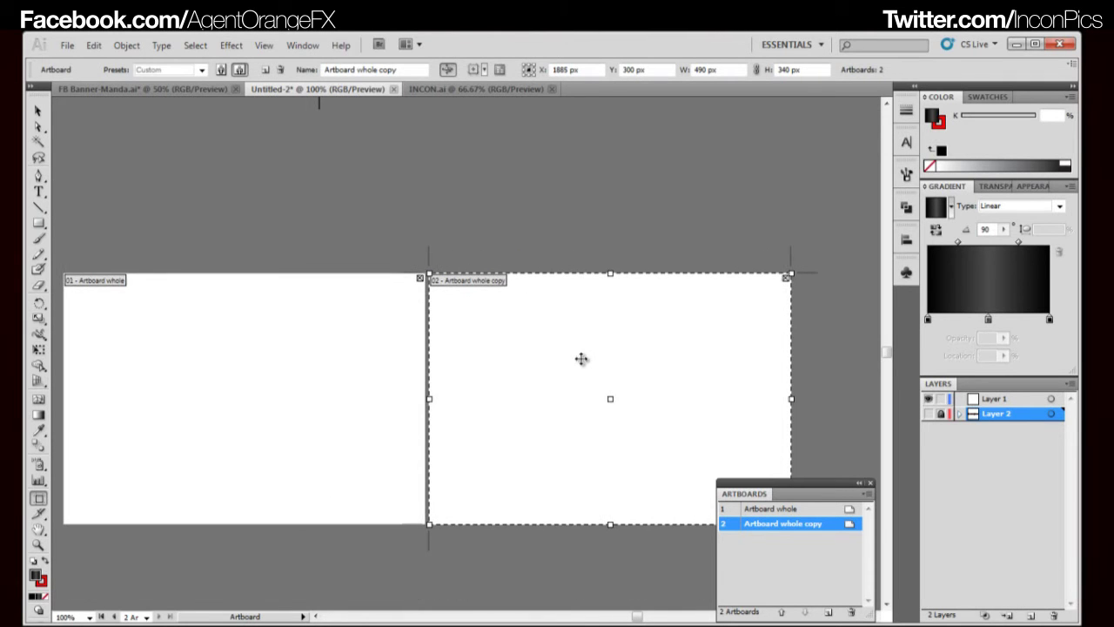
key("f")
key("f")
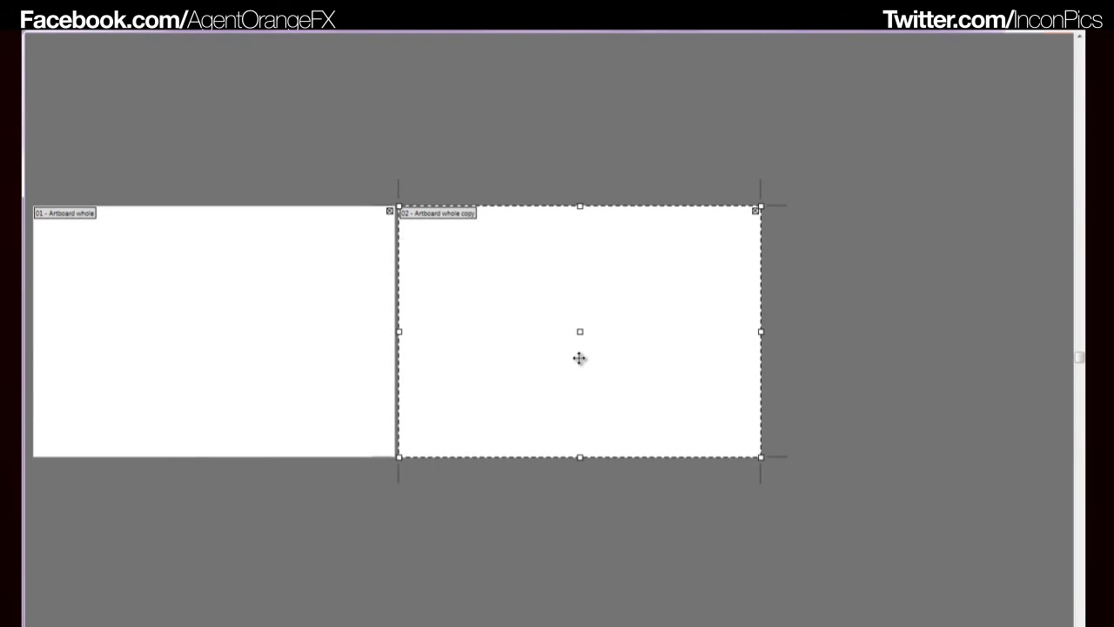
left_click_drag(540, 336, 584, 365)
left_click_drag(646, 340, 588, 362)
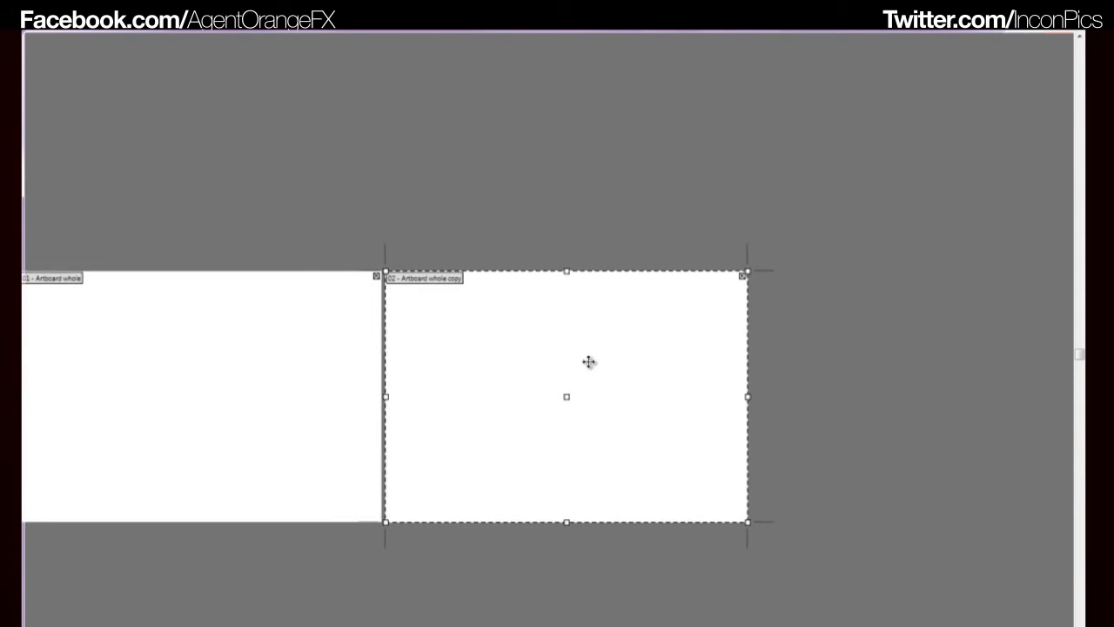
key("f")
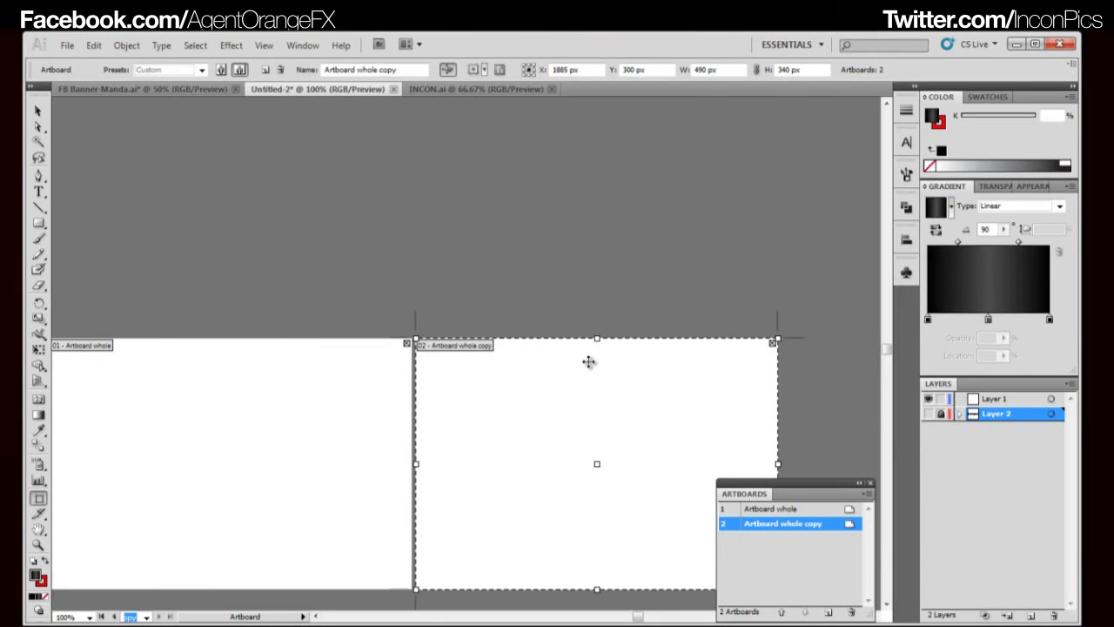
left_click_drag(626, 380, 622, 320)
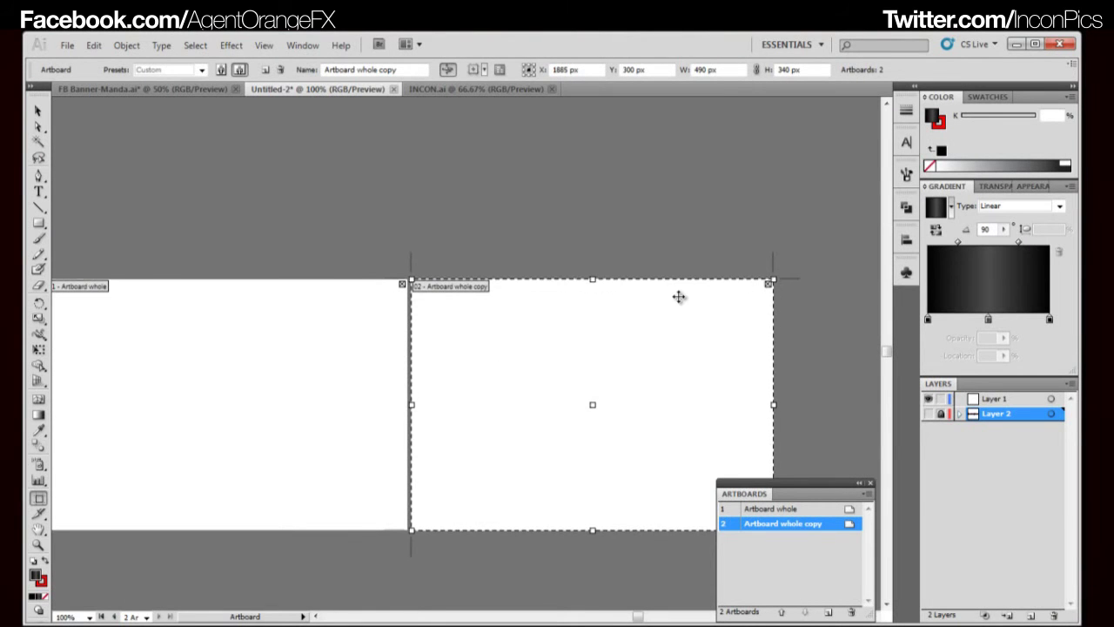
key("f")
- Duplicate the second artboard to its right and nudge the copy to leave a 5 px gap
left_click_drag(674, 306, 475, 286)
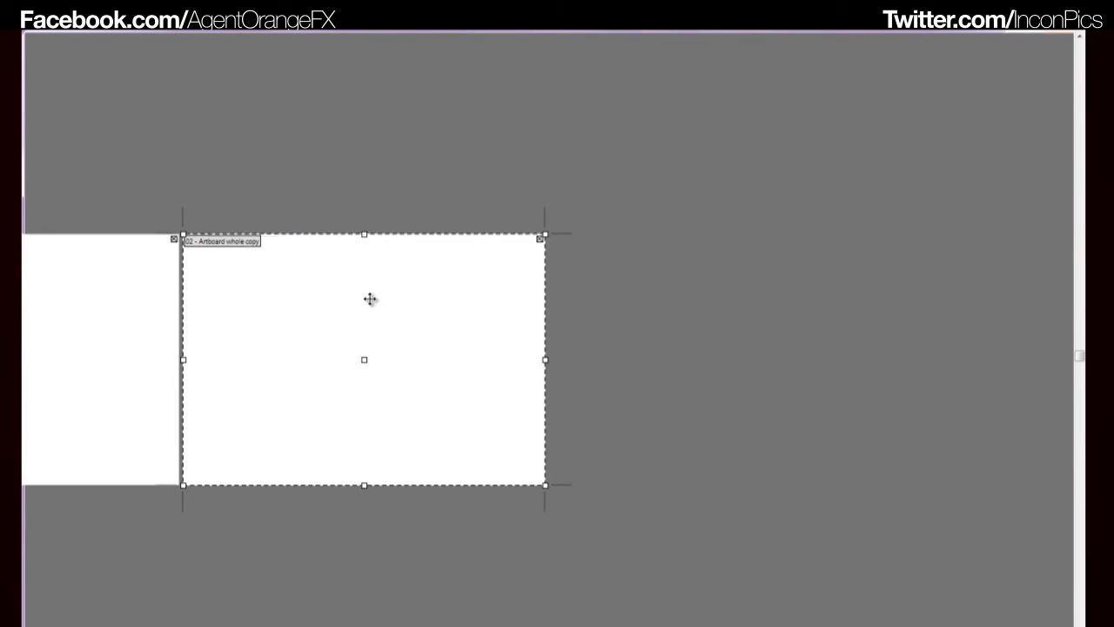
left_click_drag(333, 293, 697, 342)
scroll(595, 336, "up", 3)
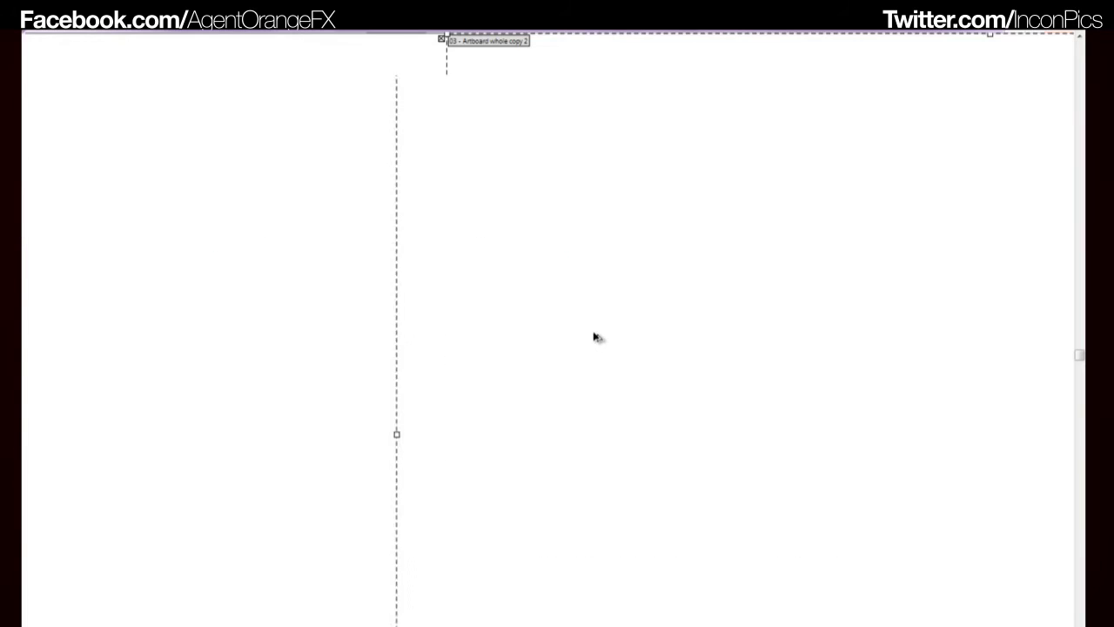
left_click_drag(617, 328, 549, 438)
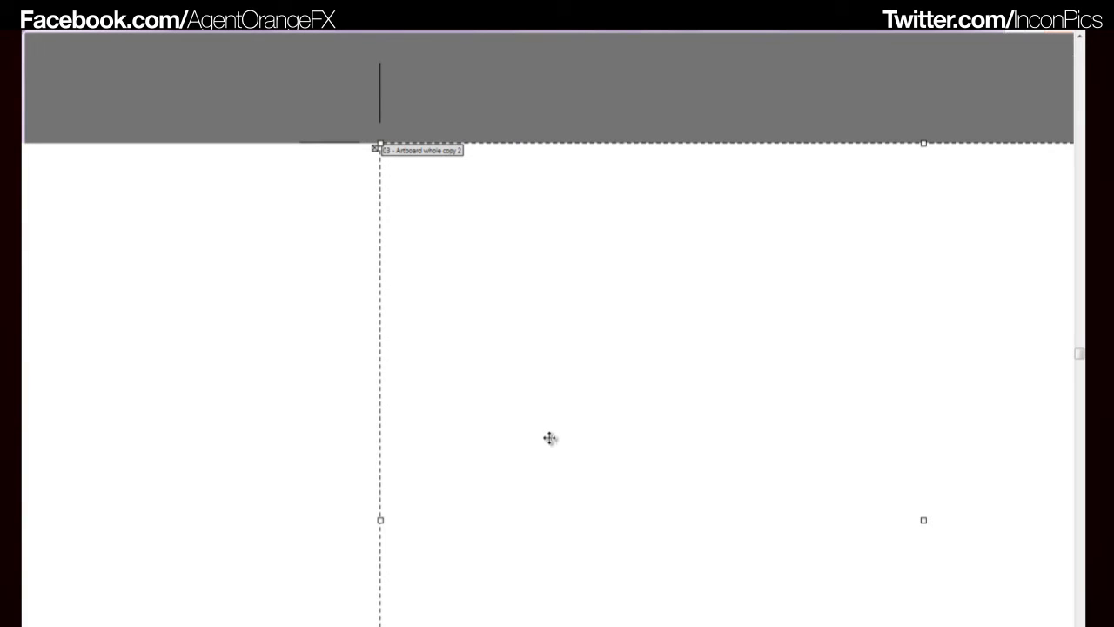
key("Right")
key("Right")
key("Right")
key("Right")
key("Right")
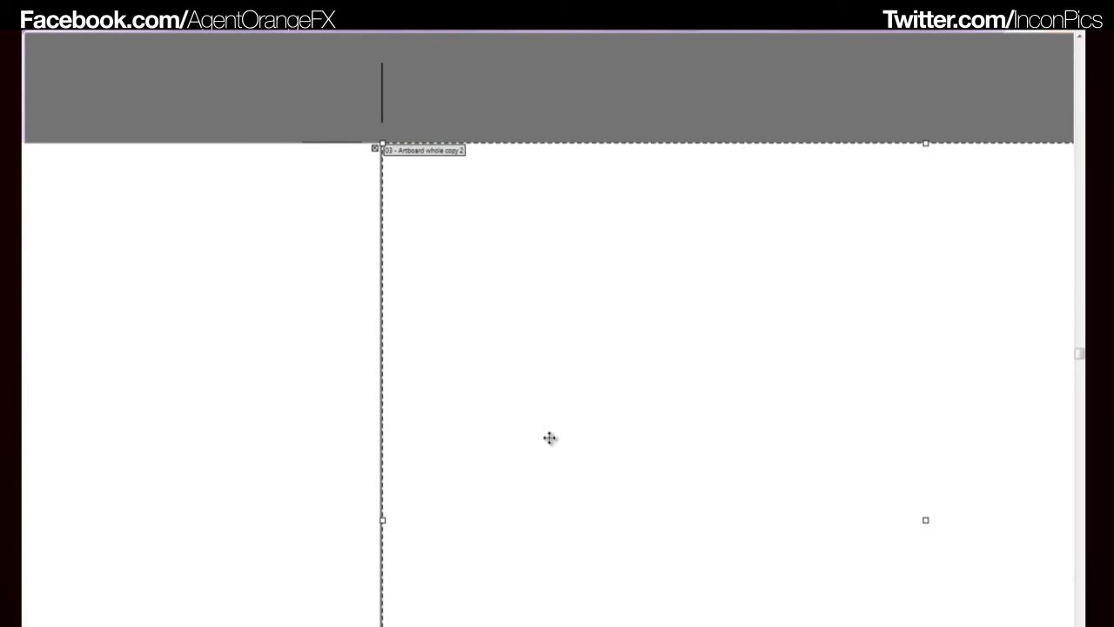
- Add a fourth artboard by duplicating the third to its right, with a 5 px gap between them
scroll(549, 438, "down", 3)
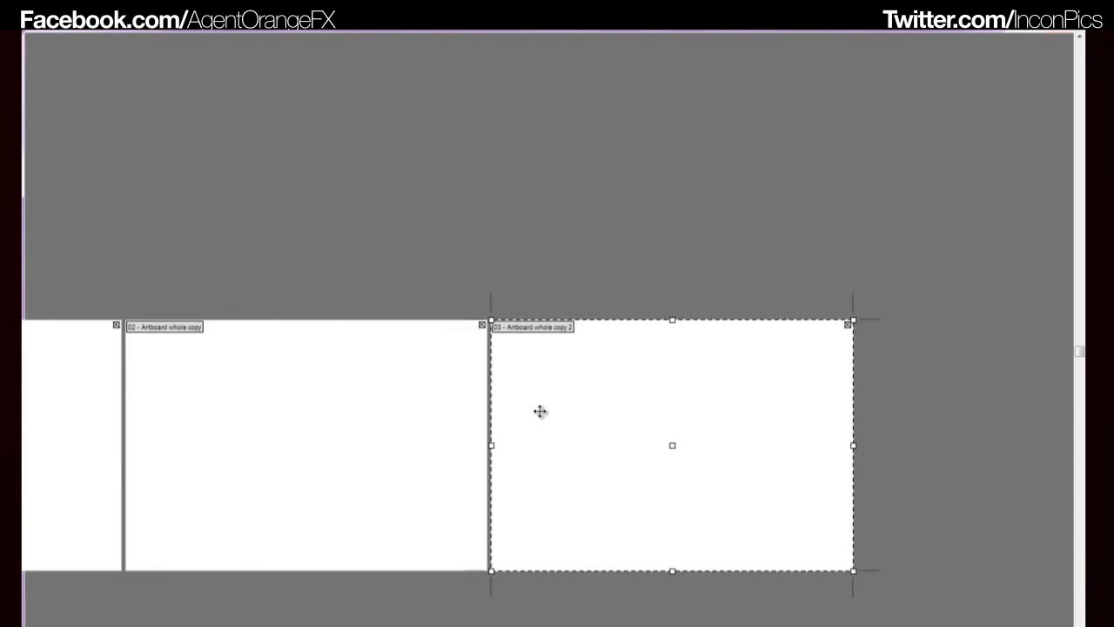
left_click_drag(723, 385, 400, 373)
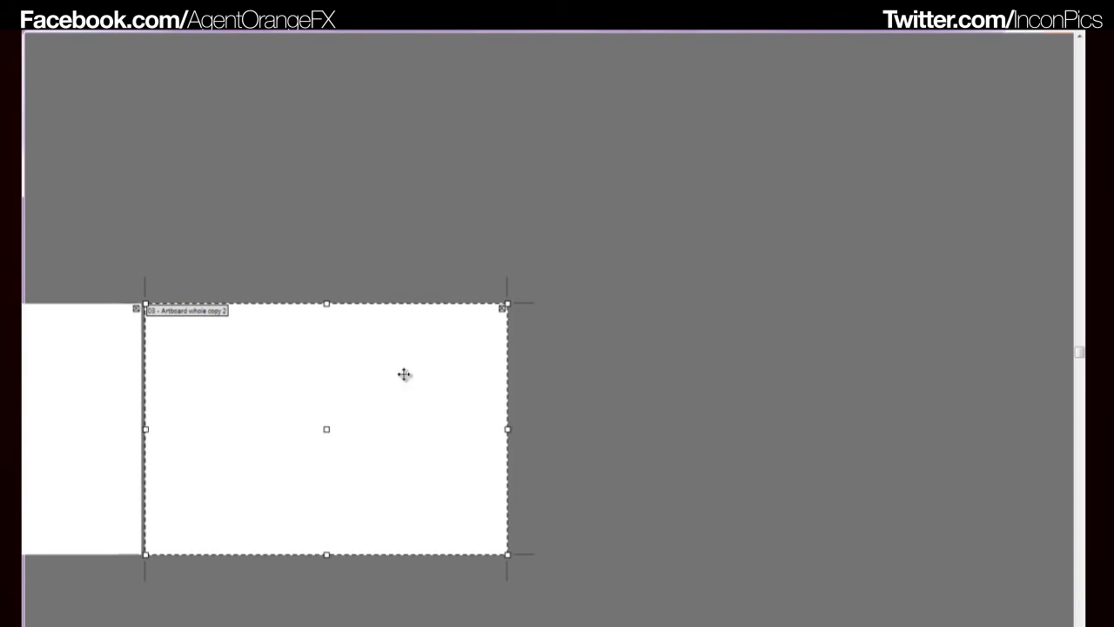
left_click_drag(302, 378, 627, 400)
scroll(546, 391, "up", 4)
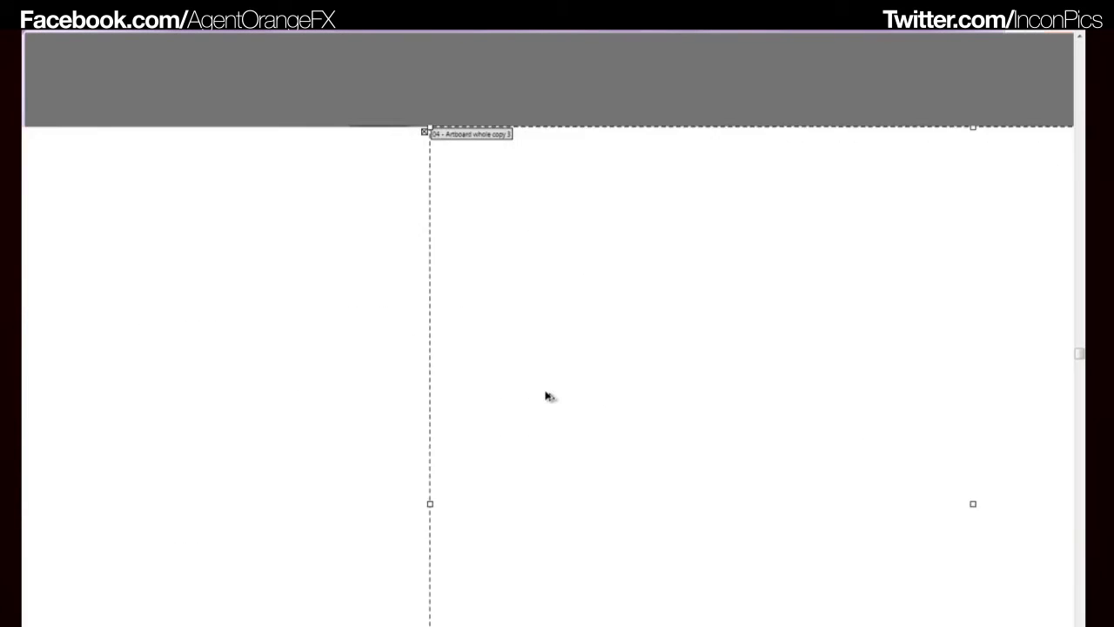
key("ctrl+minus")
left_click_drag(549, 391, 526, 361)
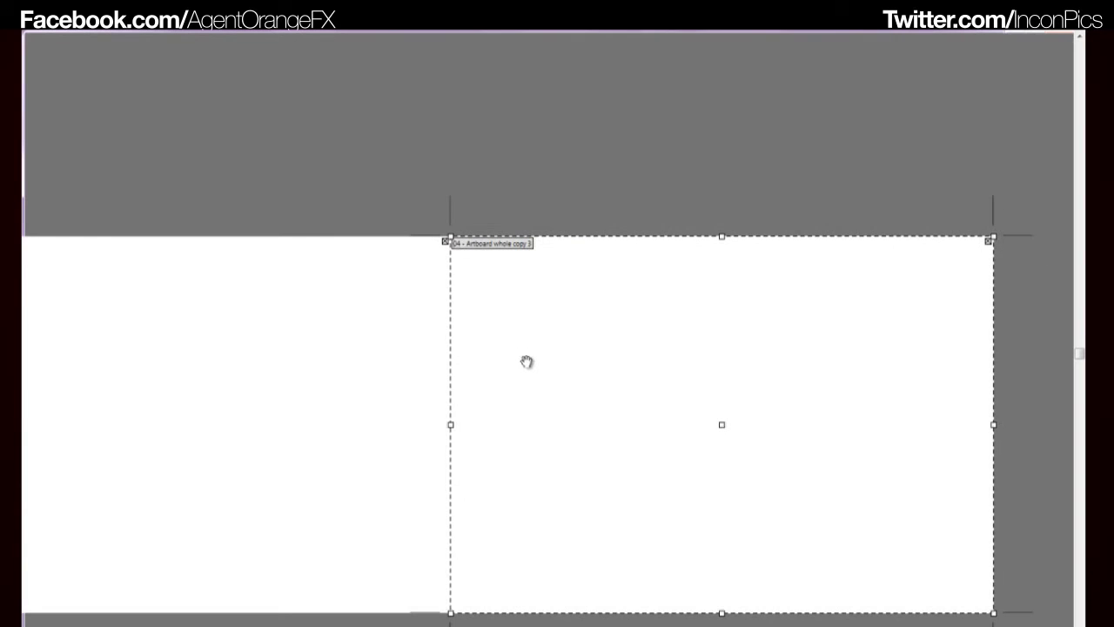
key("Right")
key("Right")
key("Right")
key("Right")
key("Right")
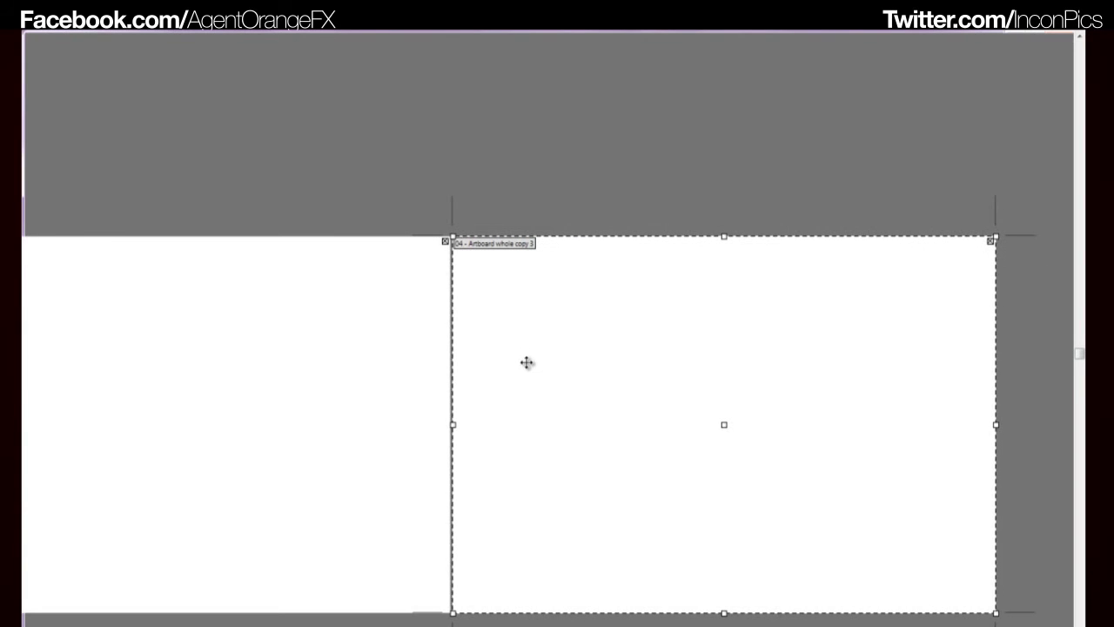
- Duplicate the fourth artboard to its right as a fifth one, leaving a 5 px gap between them
key("ctrl+minus")
left_click_drag(756, 423, 517, 397)
left_click_drag(450, 392, 692, 412)
scroll(580, 386, "up", 4)
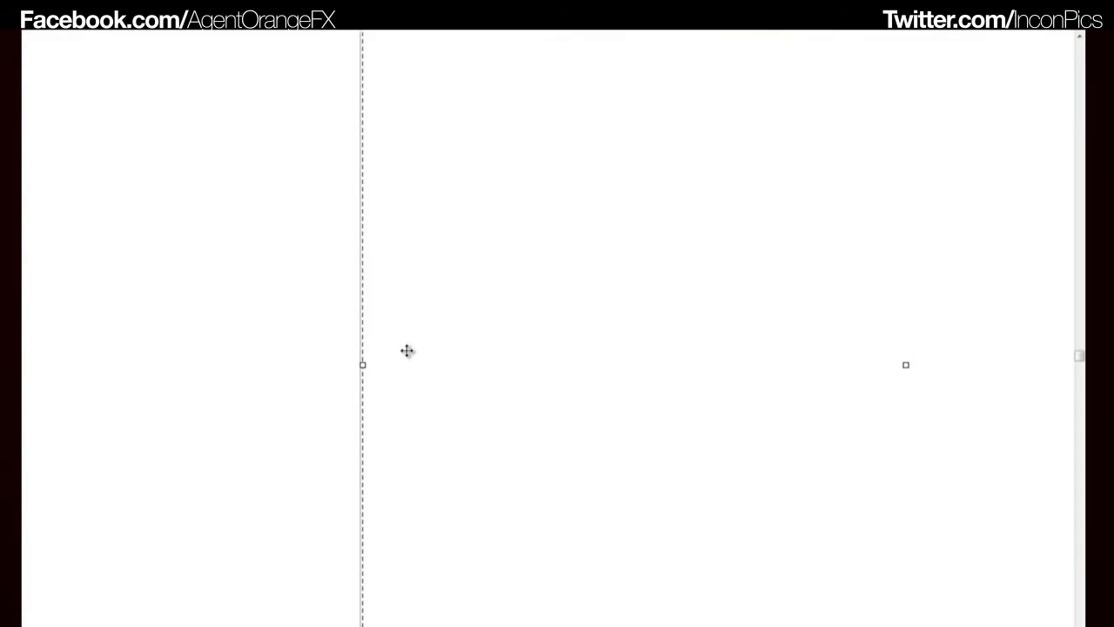
scroll(453, 376, "down", 3)
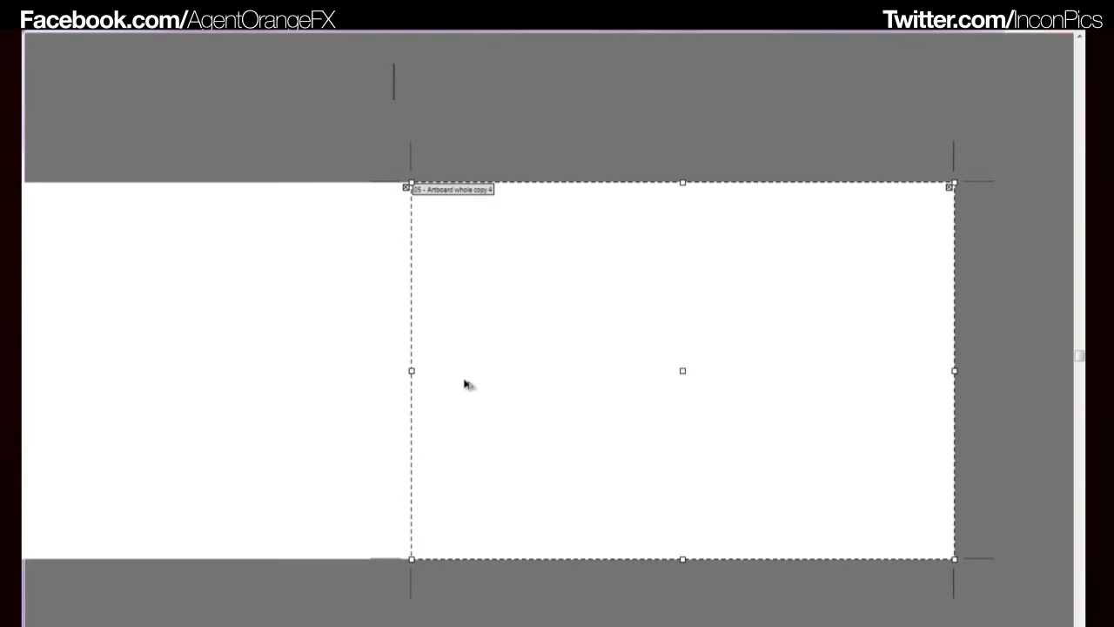
key("Right")
key("Right")
key("Right")
key("Right")
key("Right")
key("Right")
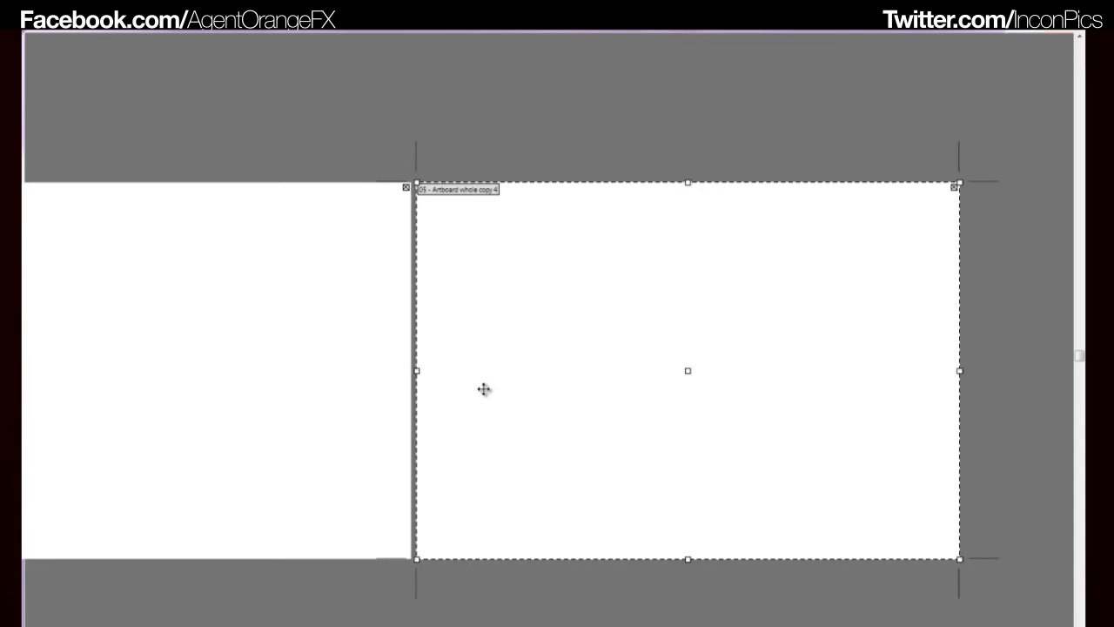
- Draw a sixth artboard of about 141 × 156 px inside the first artboard, starting from its upper-left corner
scroll(577, 288, "down", 3)
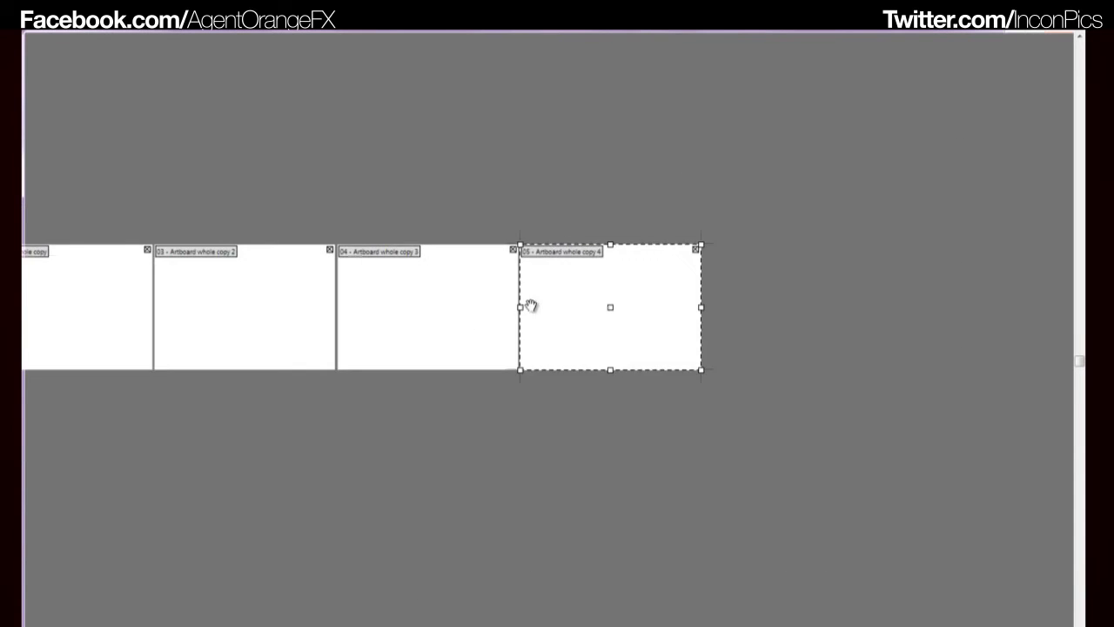
left_click_drag(567, 306, 715, 333)
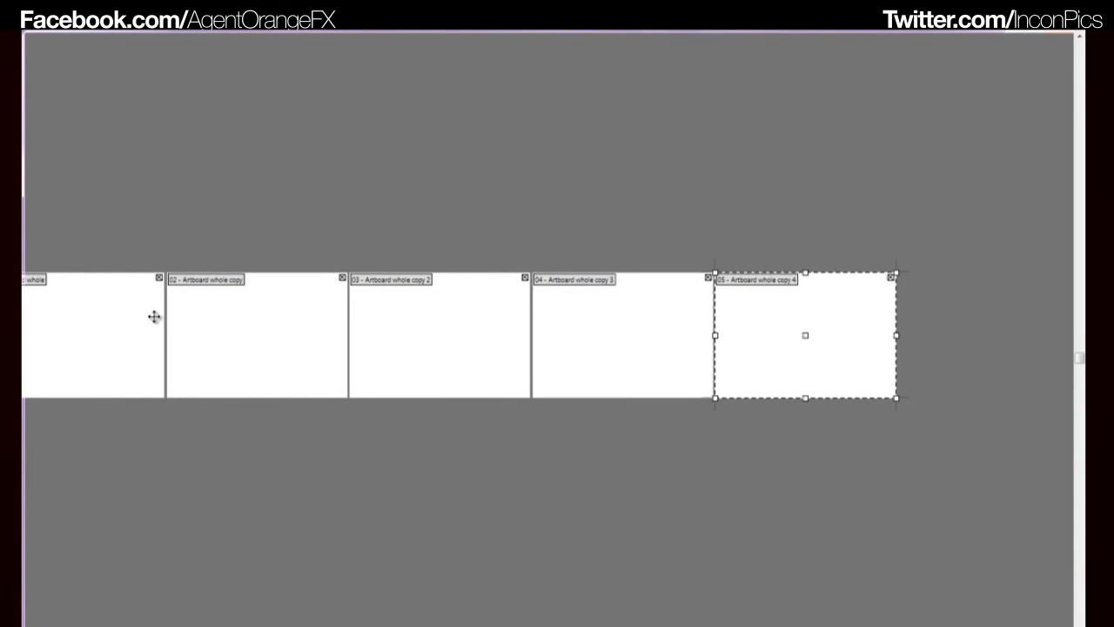
left_click_drag(423, 240, 572, 270)
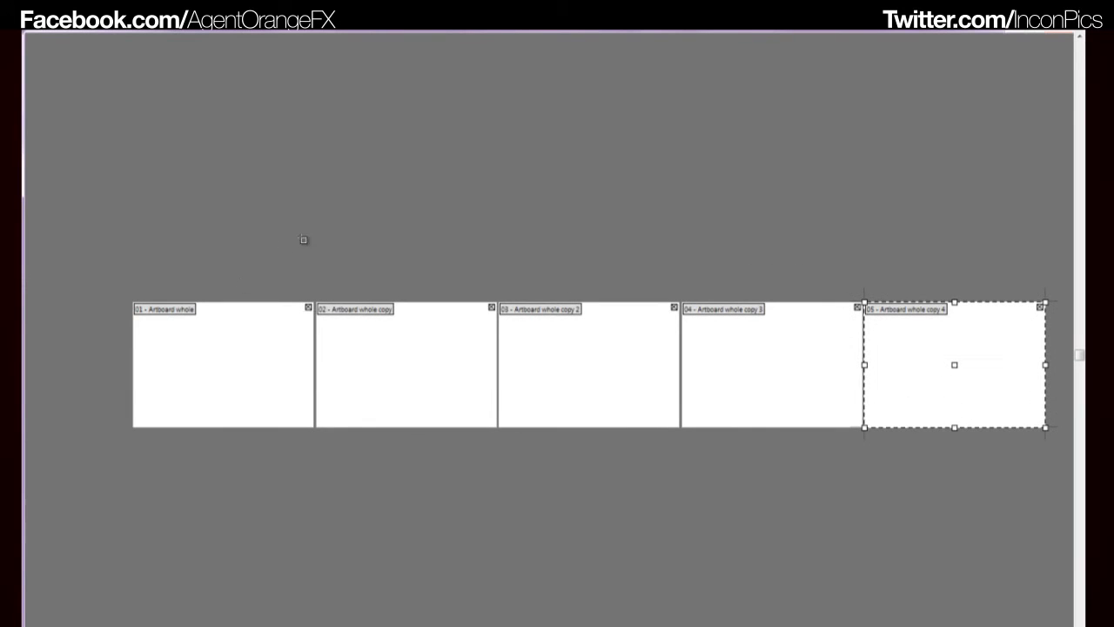
left_click_drag(739, 445, 726, 417)
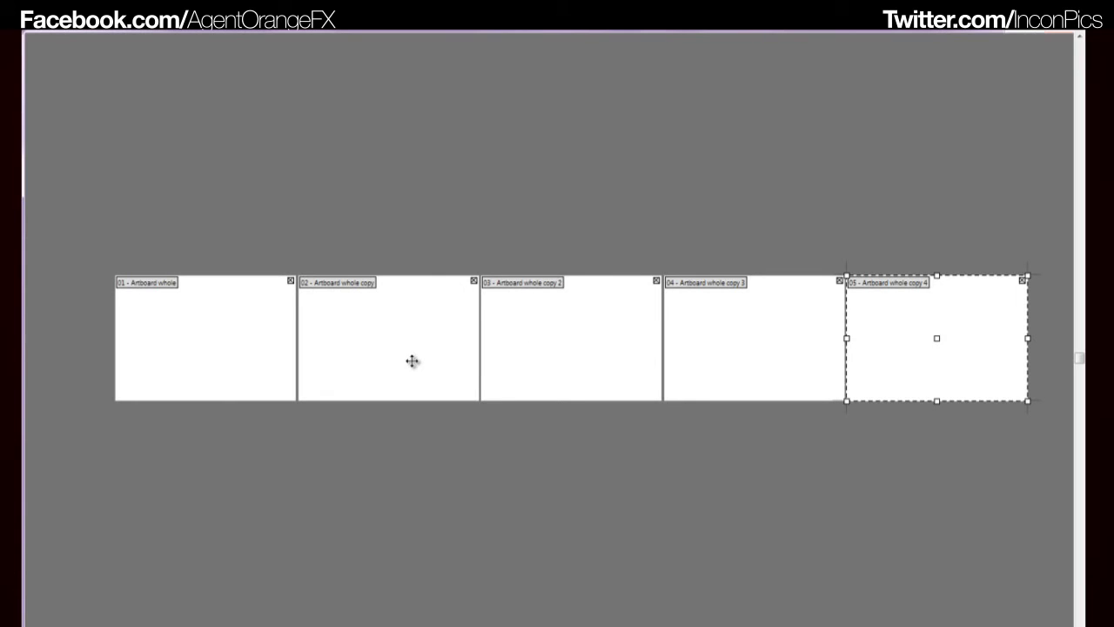
scroll(130, 265, "up", 5)
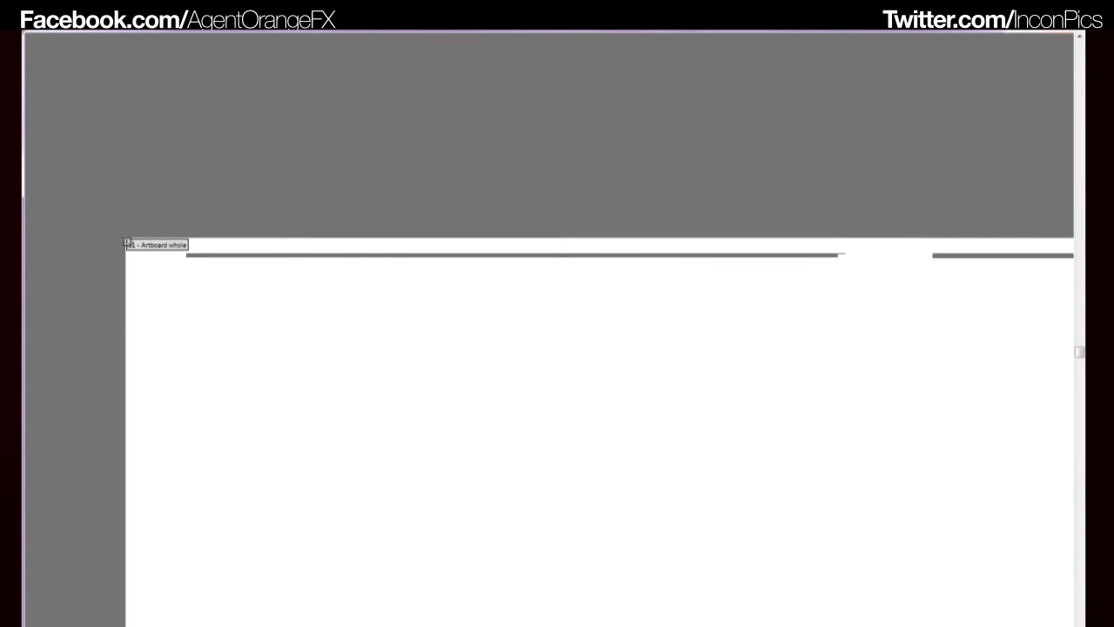
left_click_drag(128, 242, 438, 557)
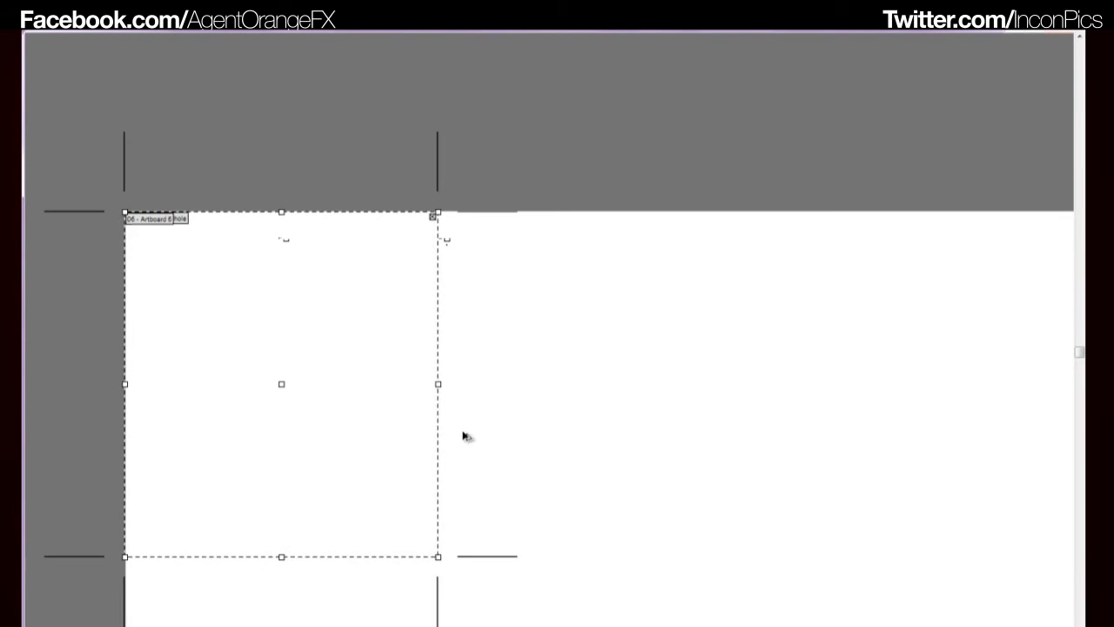
- Set the sixth artboard's size to 2470 px wide and 340 px high
key("ctrl+minus")
key("ctrl+minus")
key("ctrl+minus")
scroll(470, 396, "down", 4)
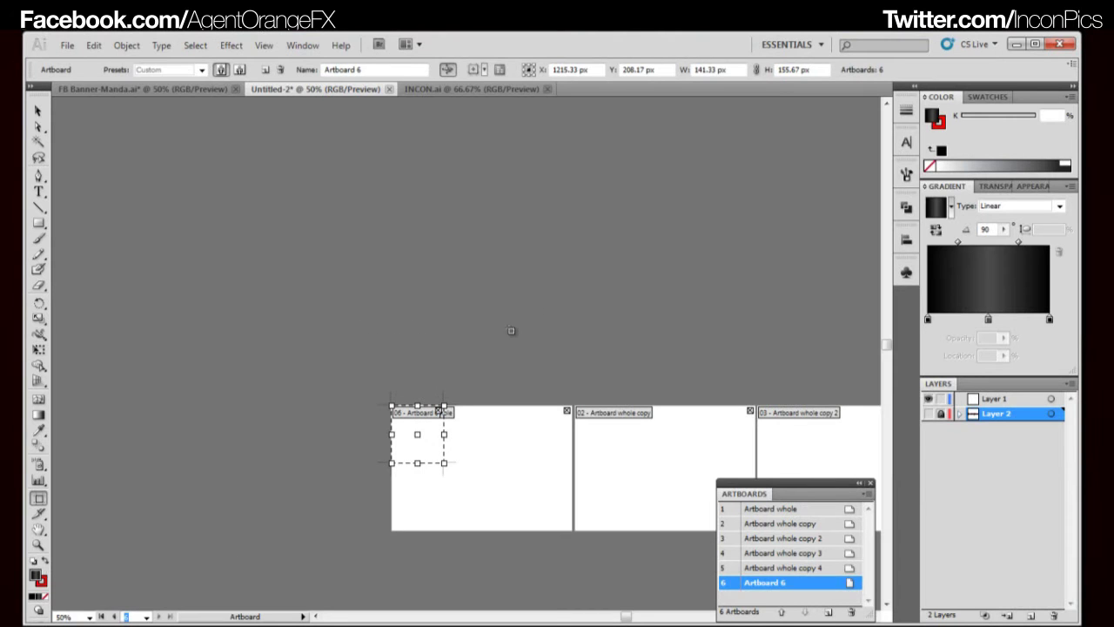
scroll(482, 294, "up", 3)
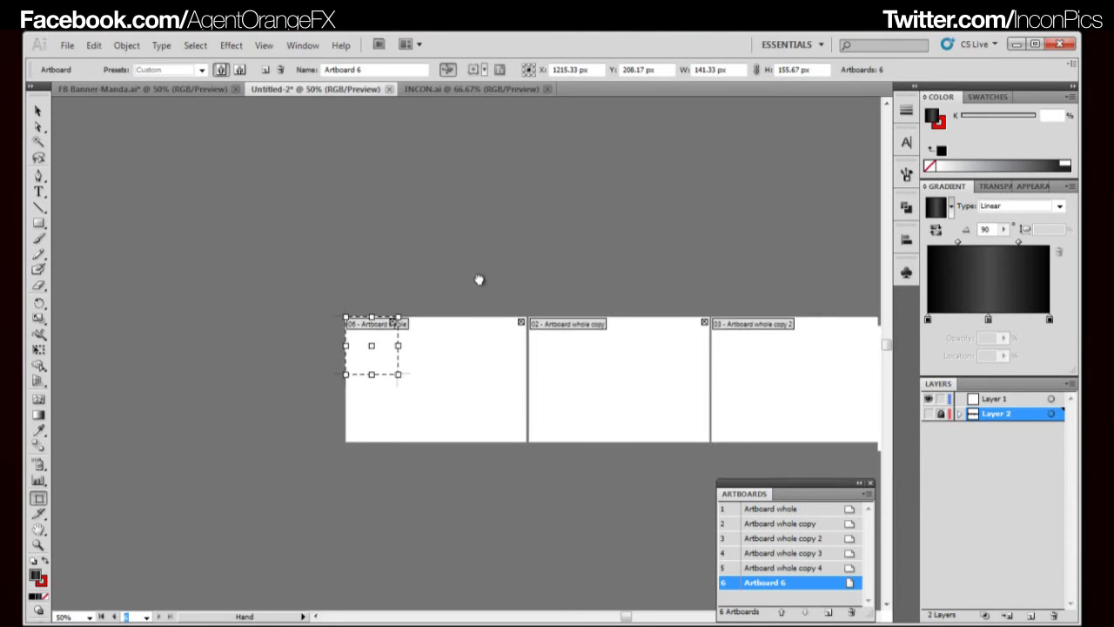
scroll(383, 352, "up", 2)
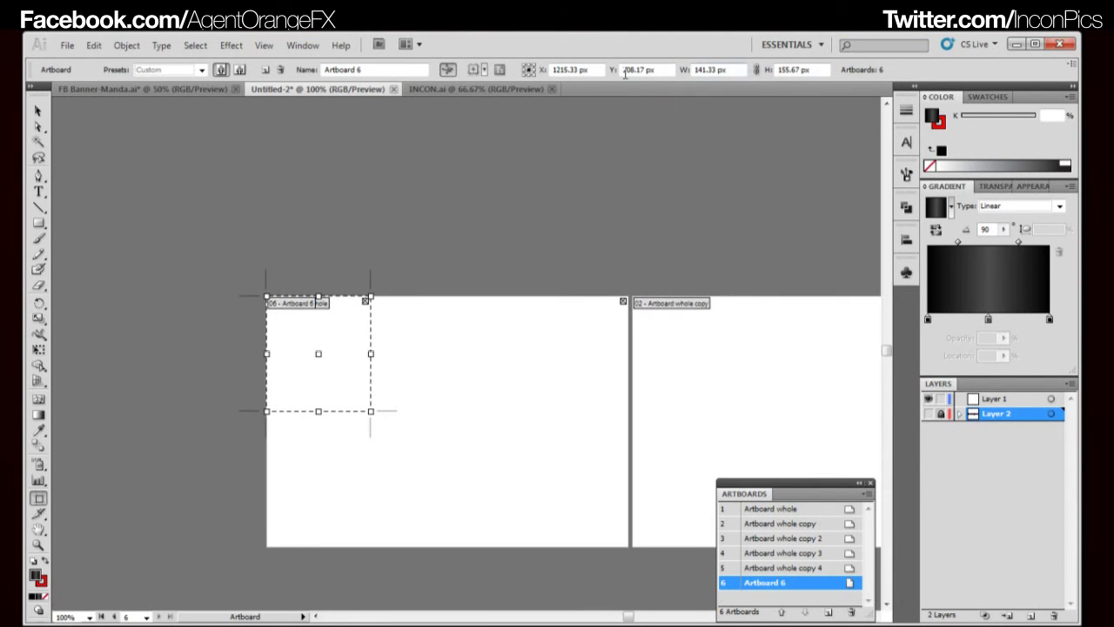
double_click(717, 70)
type("2470")
key("Return")
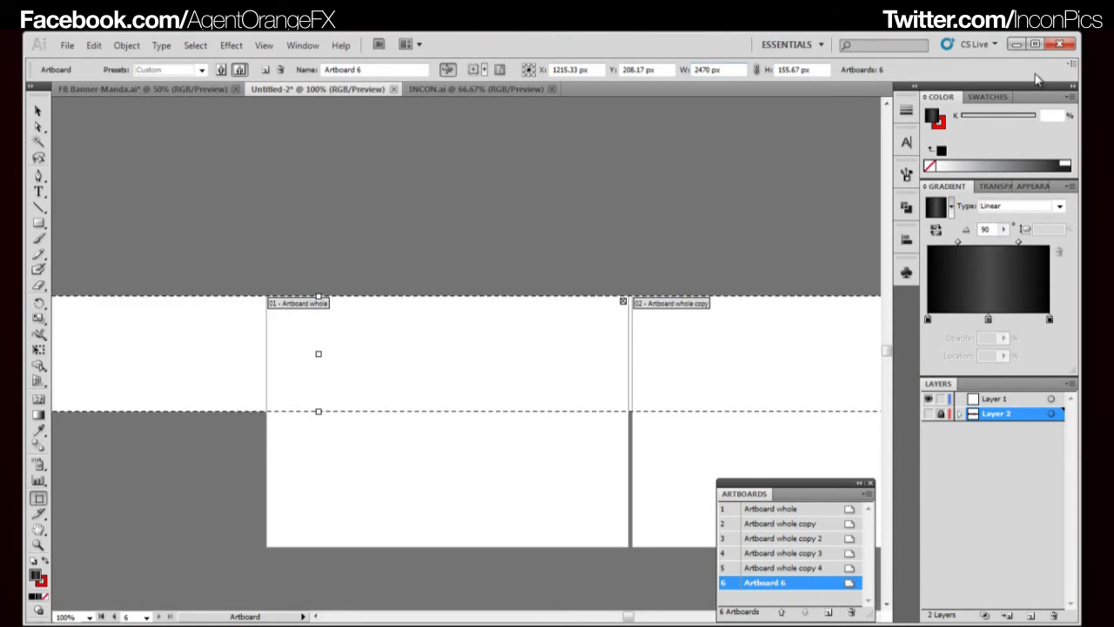
double_click(802, 69)
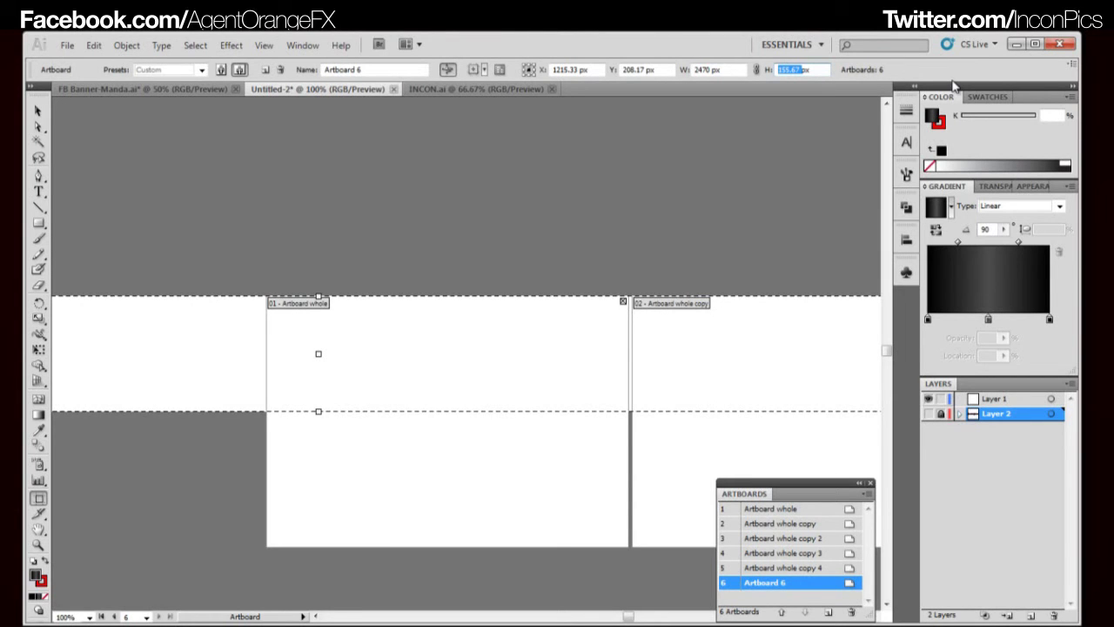
type("340")
key("Return")
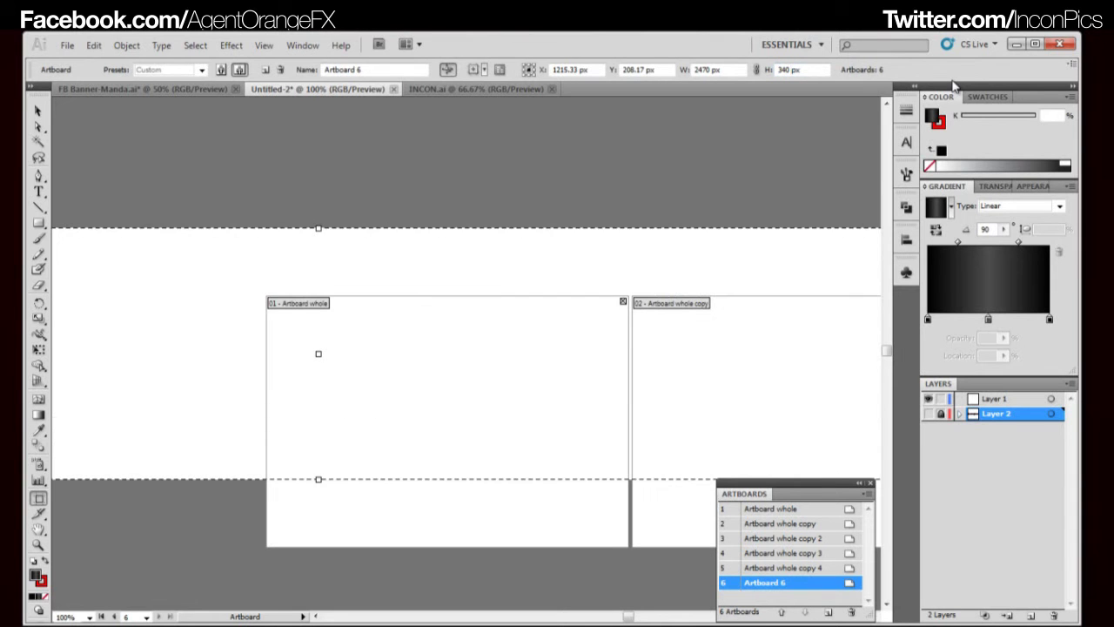
- Move the wide sixth artboard roughly over the row of small artboards, to about X 2434 px, Y 293 px
scroll(574, 325, "down", 3)
left_click_drag(547, 324, 496, 329)
left_click_drag(331, 339, 530, 368)
scroll(518, 372, "up", 5, "alt")
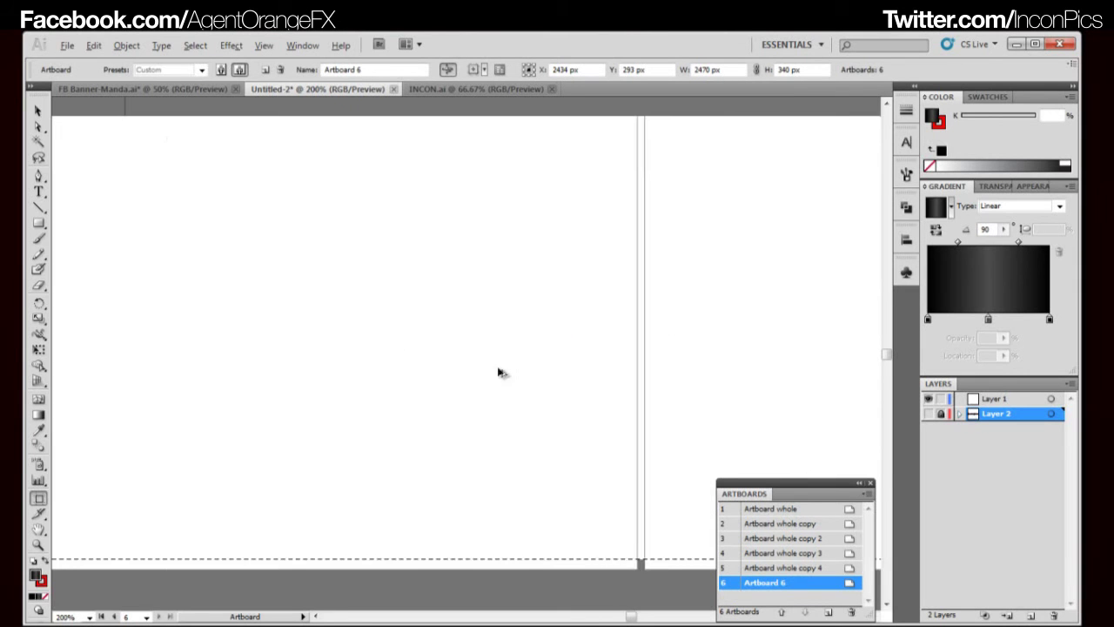
- Align the wide artboard exactly with the outer edges of the five-artboard row, at X 2380 px and Y 300 px
left_click_drag(381, 338, 644, 447)
left_click_drag(421, 340, 582, 412)
left_click_drag(535, 374, 458, 381)
scroll(402, 348, "up", 2, "alt")
scroll(402, 349, "up", 3, "alt")
left_click_drag(315, 229, 390, 380)
scroll(459, 260, "down", 3, "alt")
left_click_drag(522, 366, 340, 325)
scroll(457, 356, "down", 3, "alt")
left_click_drag(579, 389, 400, 327)
left_click_drag(696, 350, 443, 339)
scroll(489, 317, "up", 2, "alt")
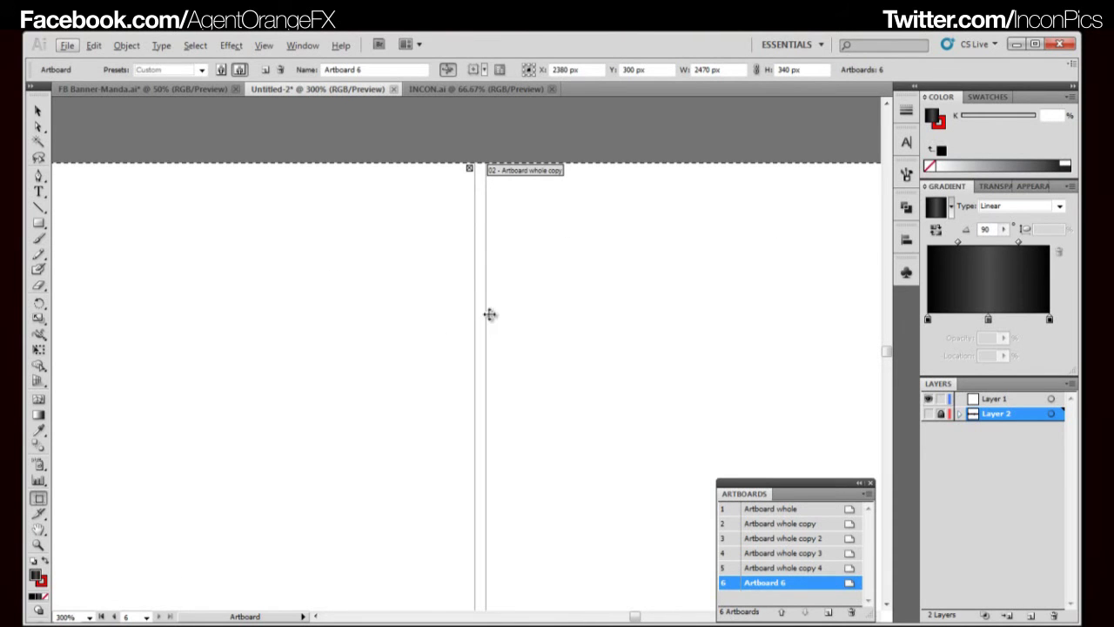
- Leave artboard editing for the Selection tool and view the whole row of artboards at 33.33%
scroll(484, 320, "down", 1, "alt")
scroll(484, 319, "down", 4, "alt")
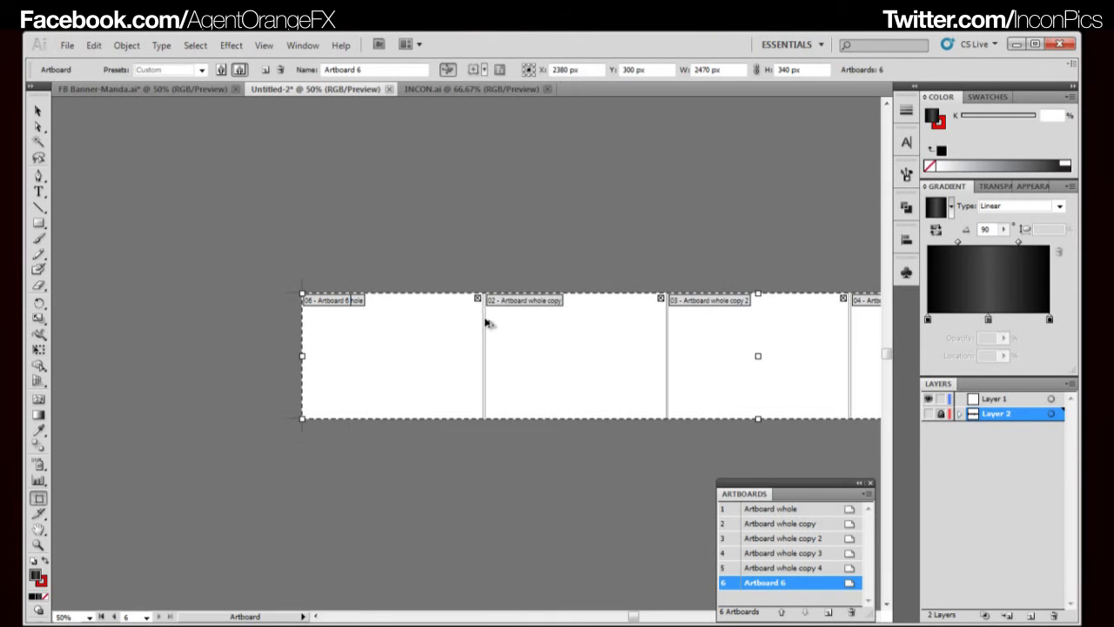
left_click_drag(519, 324, 442, 271)
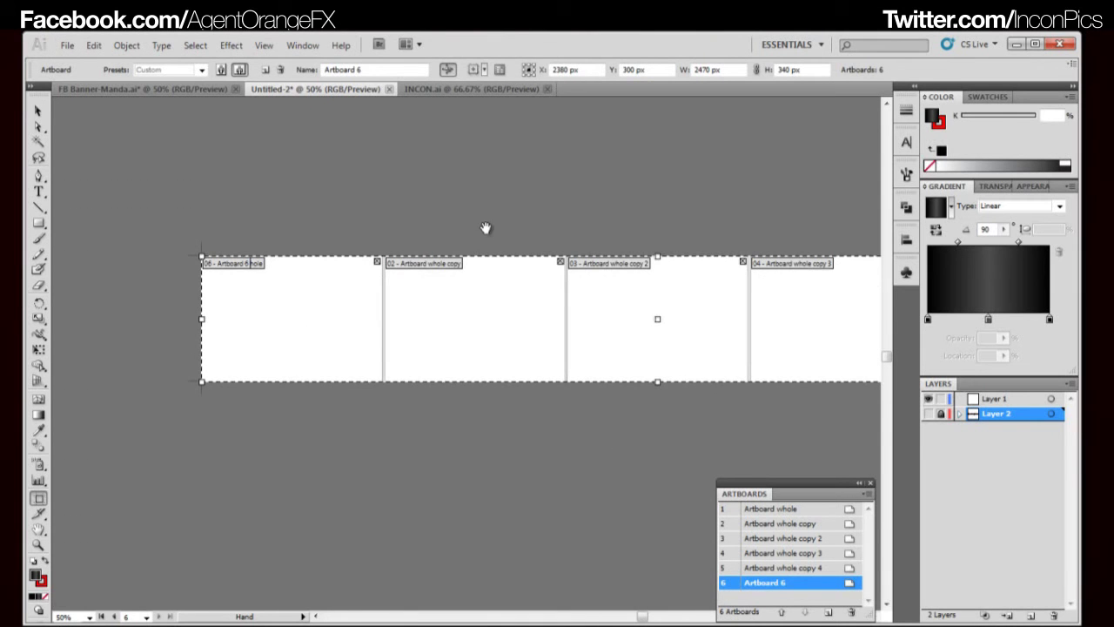
left_click_drag(520, 290, 454, 299)
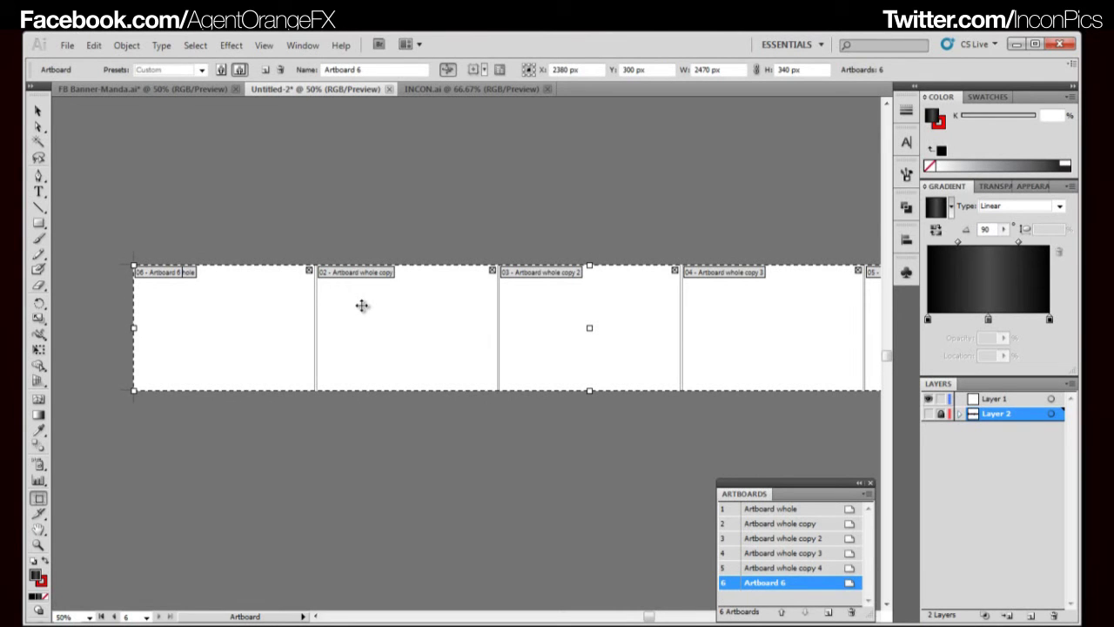
scroll(310, 304, "up", 1)
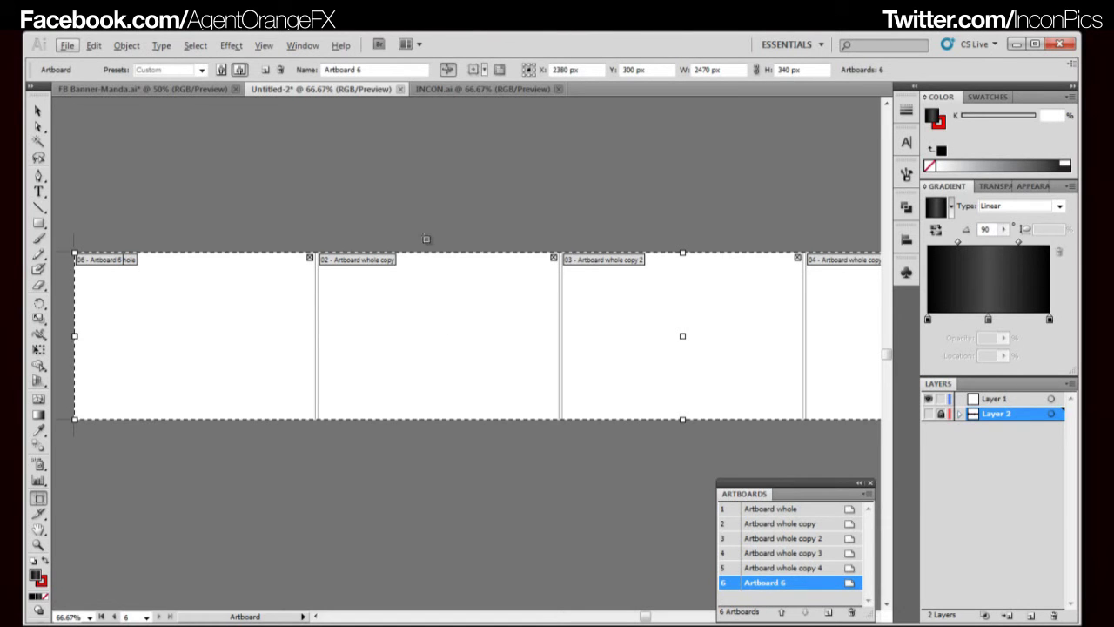
key("alt")
key("Escape")
scroll(540, 414, "down", 2)
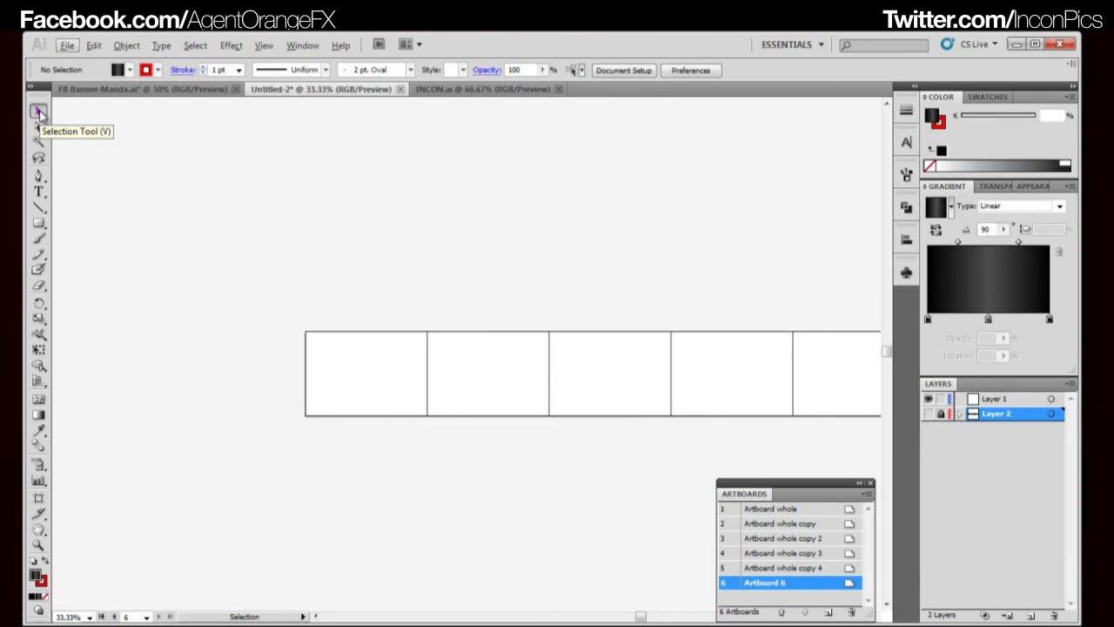
left_click_drag(542, 318, 439, 307)
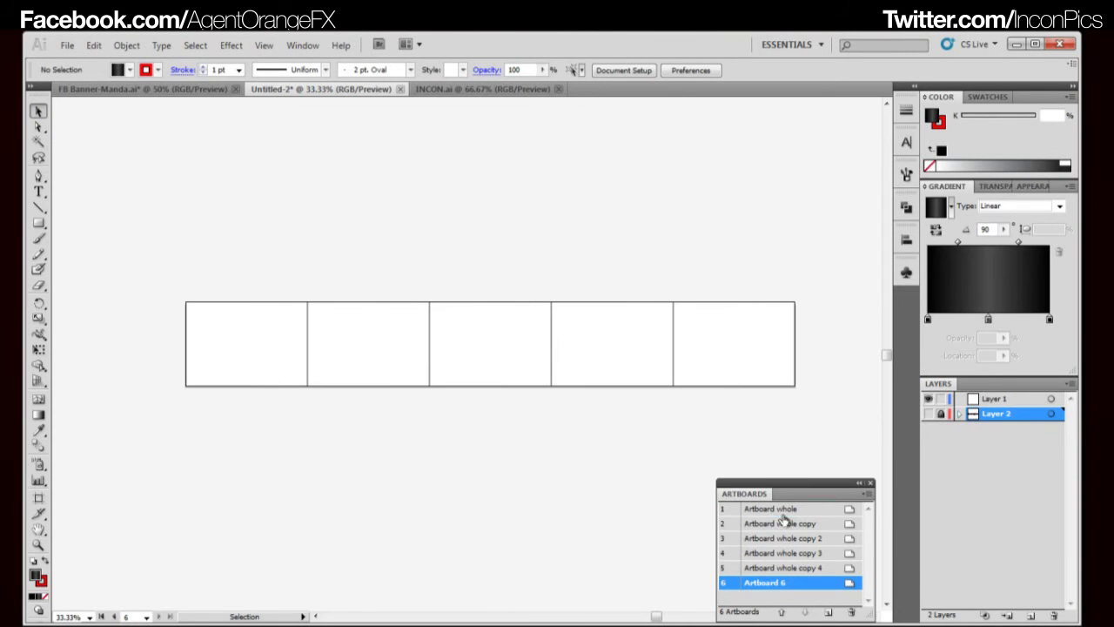
- Rename the first artboard as Artboard-1 in its artboard options
left_click(757, 509)
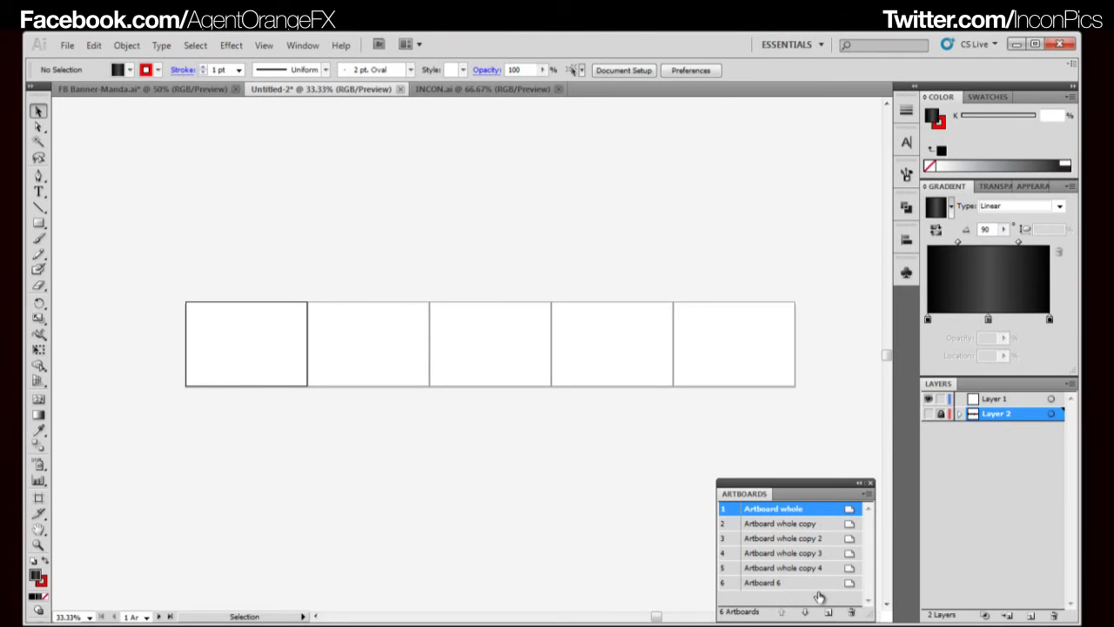
key("ctrl+0")
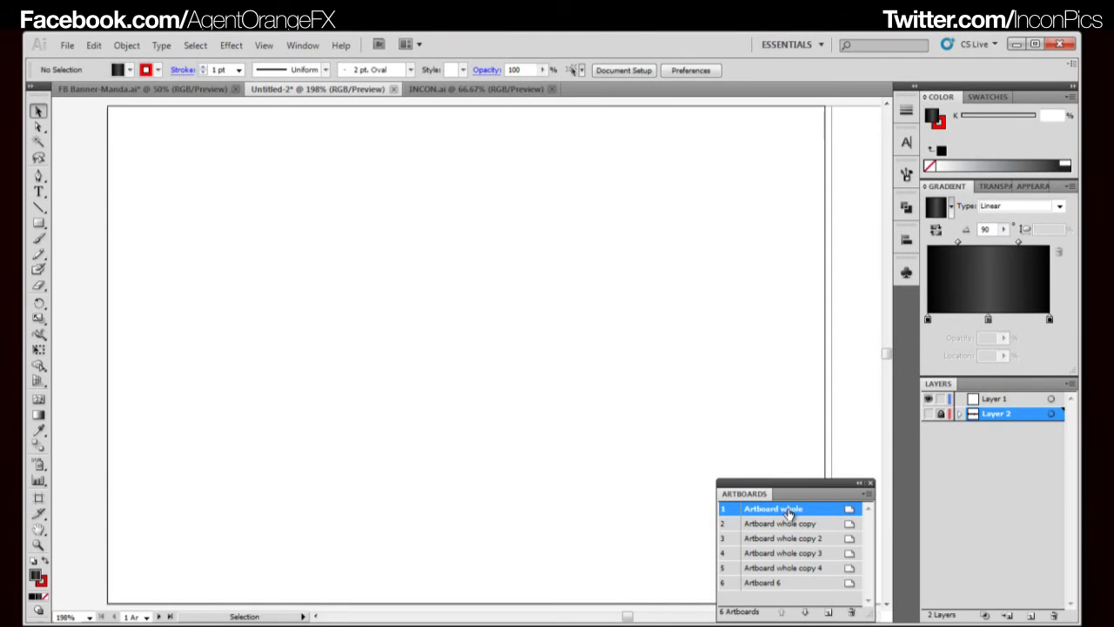
key("ctrl+1")
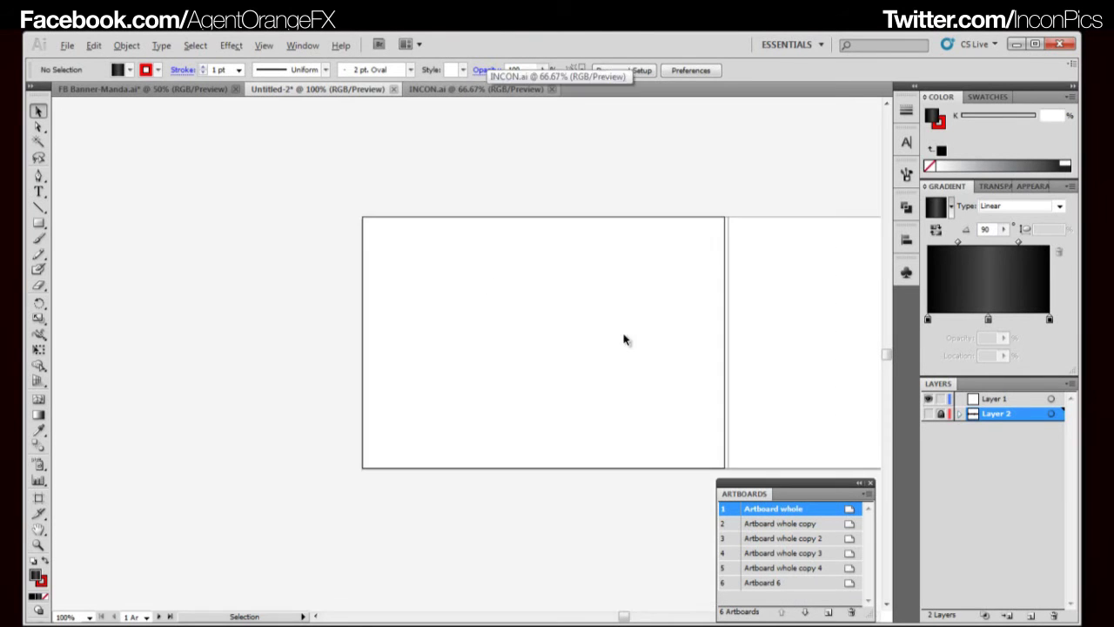
left_click(848, 509)
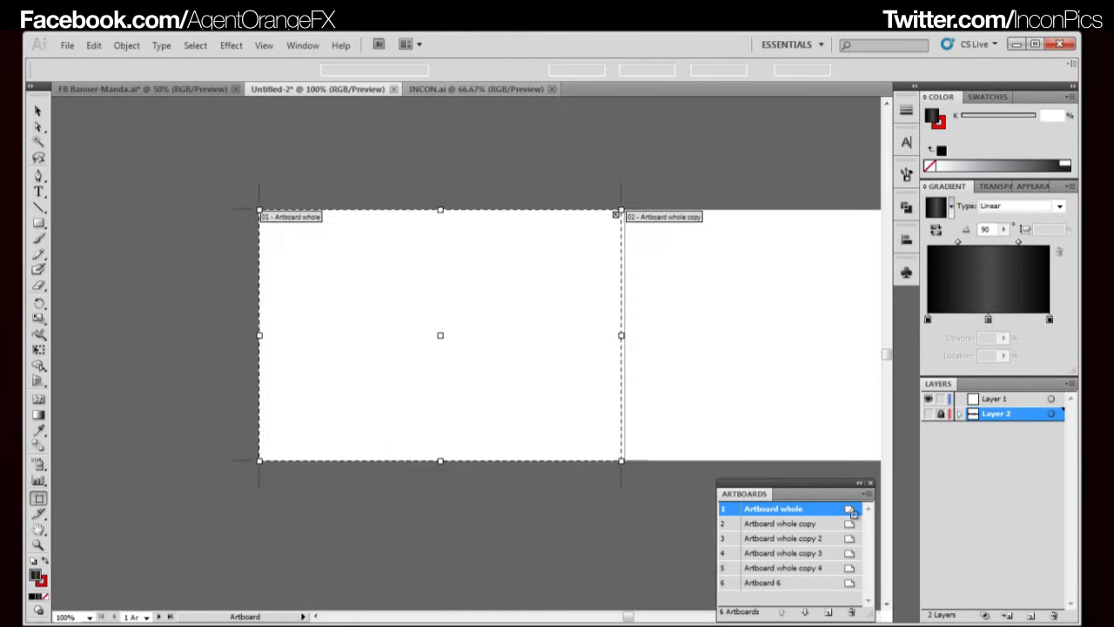
key("Right")
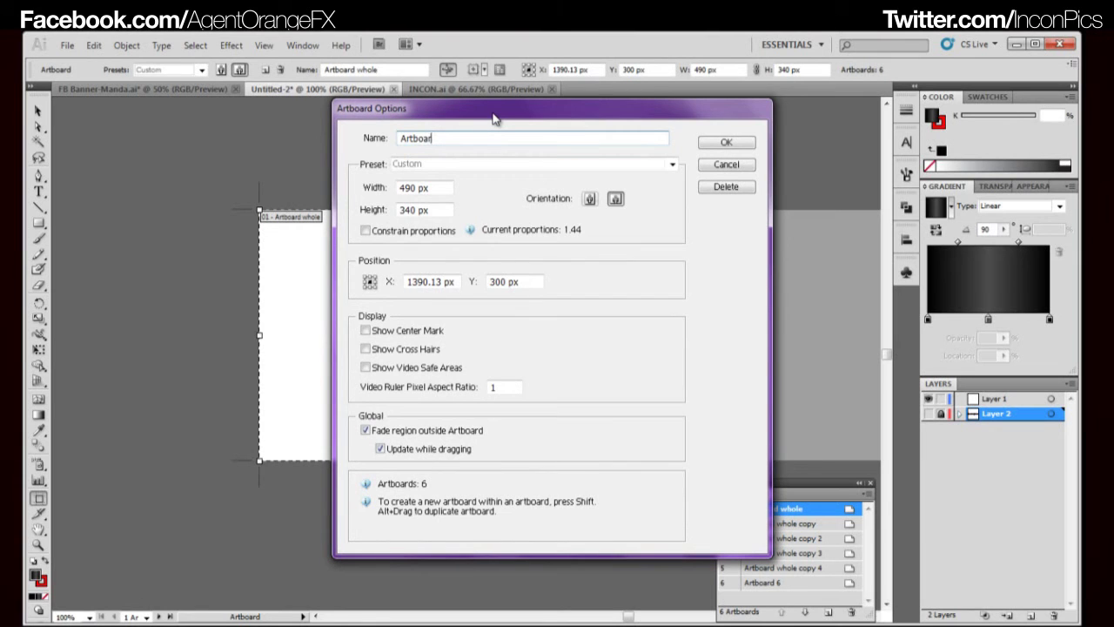
type("-1")
key("Return")
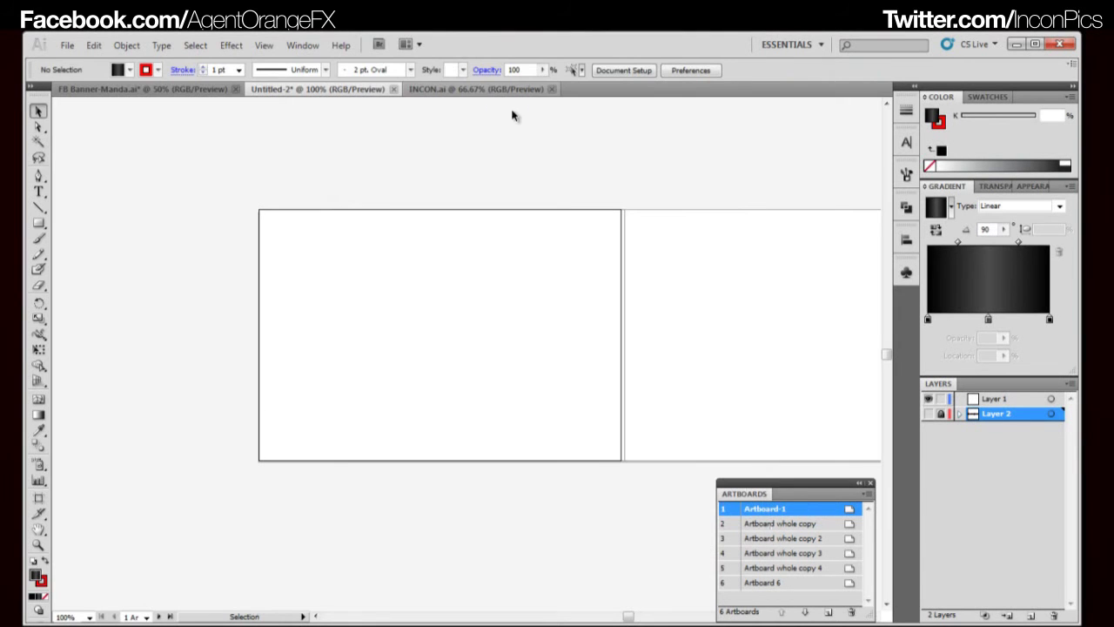
- Rename the second artboard as Artboard-2 in its artboard options
left_click(849, 525)
left_click(849, 526)
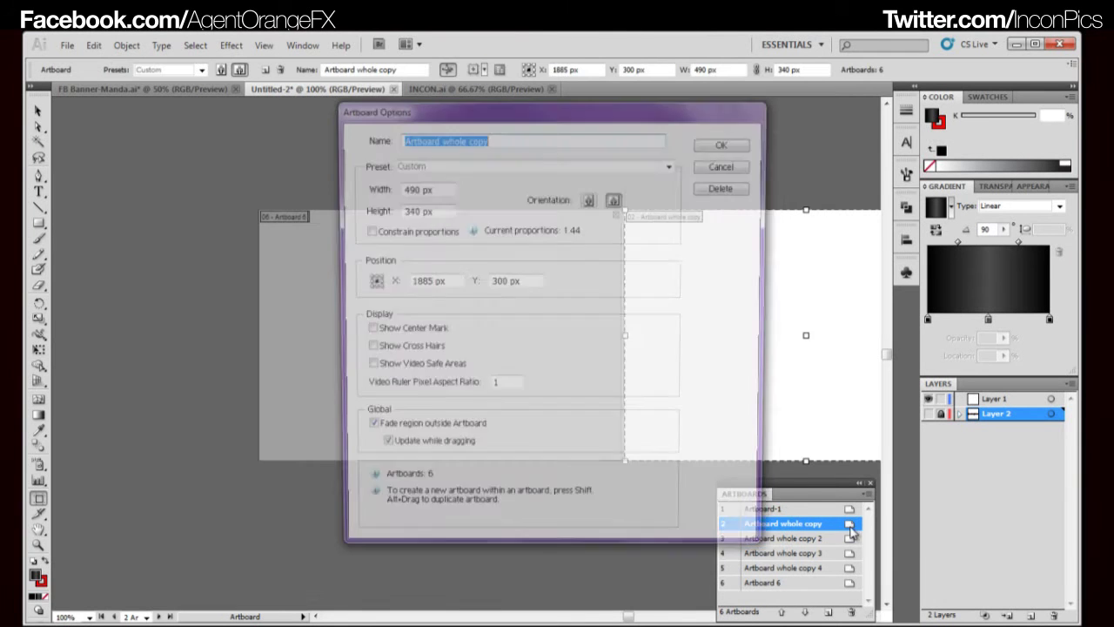
left_click(523, 138)
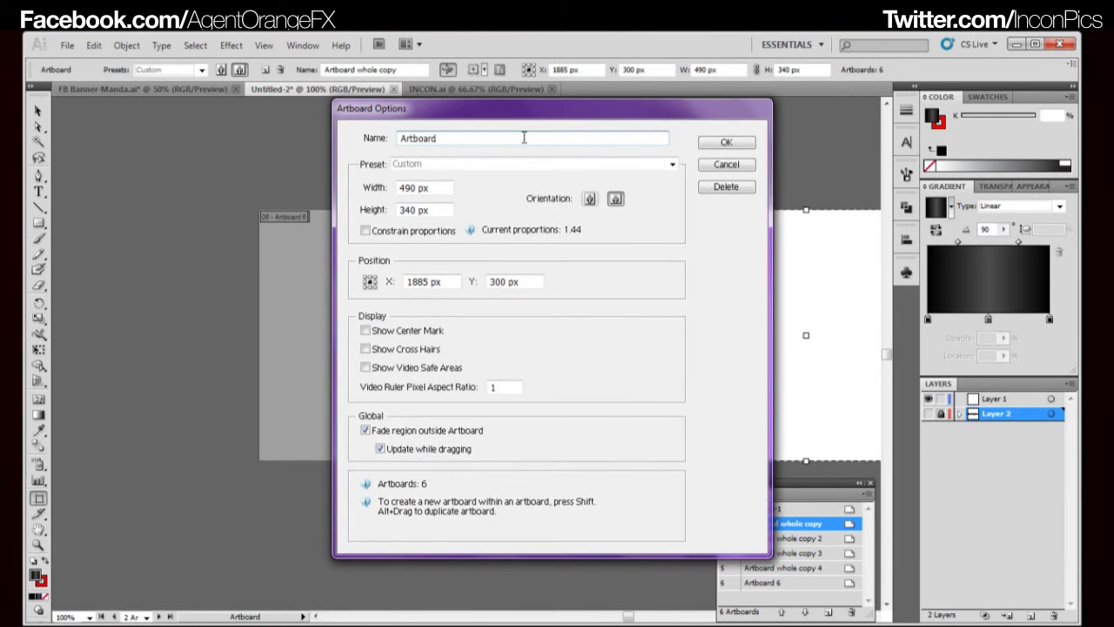
type("-2")
key("Return")
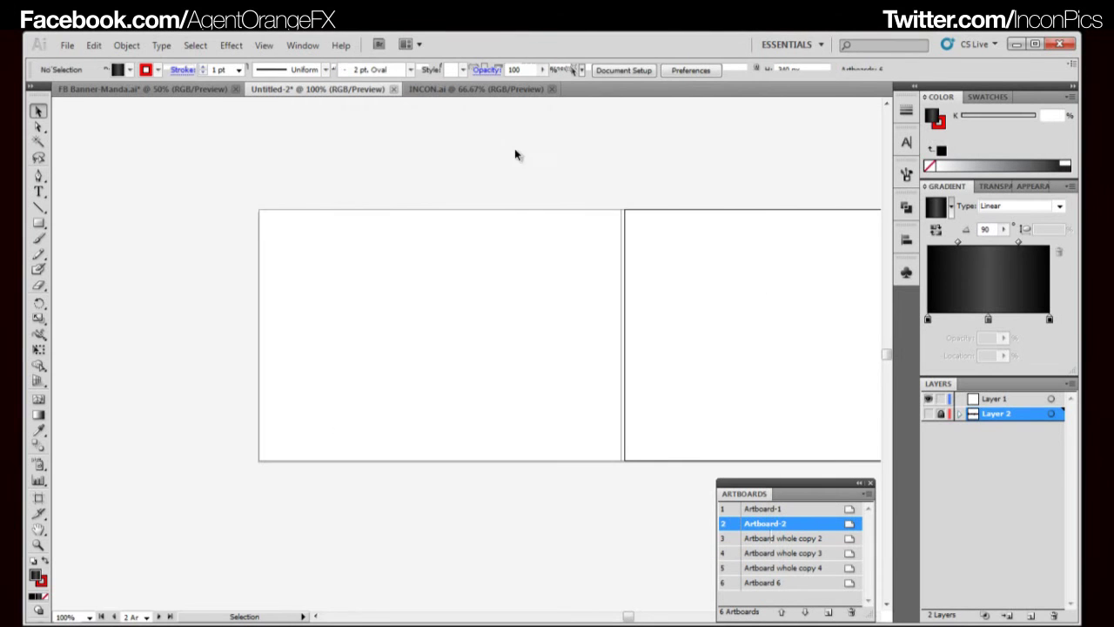
- Rename the third artboard as Artboard-3 in its artboard options
left_click_drag(684, 333, 422, 342)
left_click(824, 540)
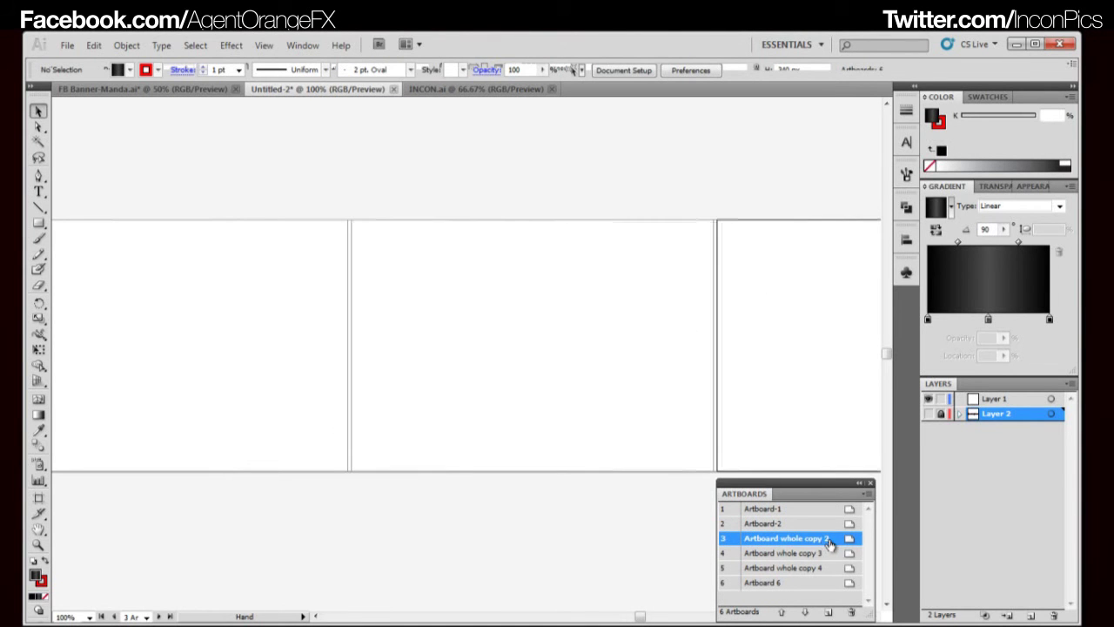
key("shift+o")
key("Return")
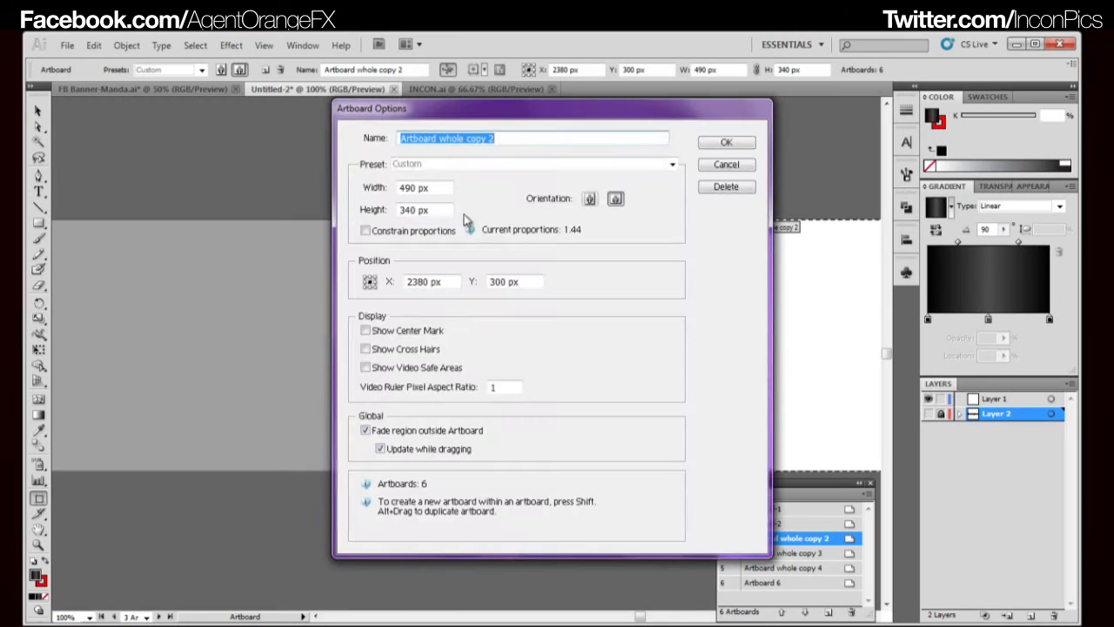
left_click(498, 138)
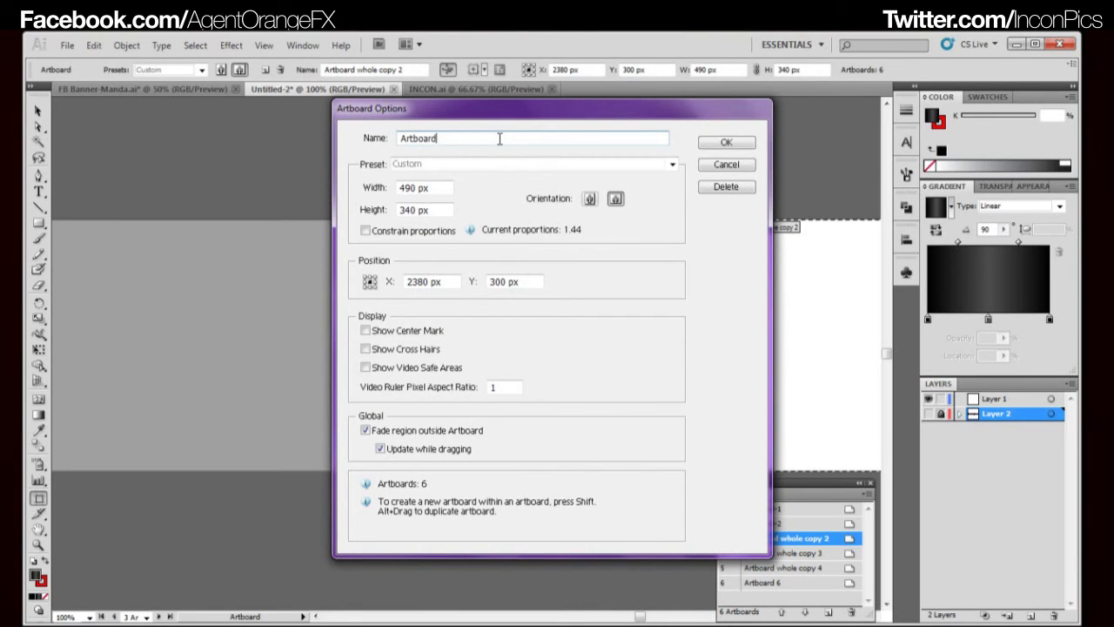
key("Return")
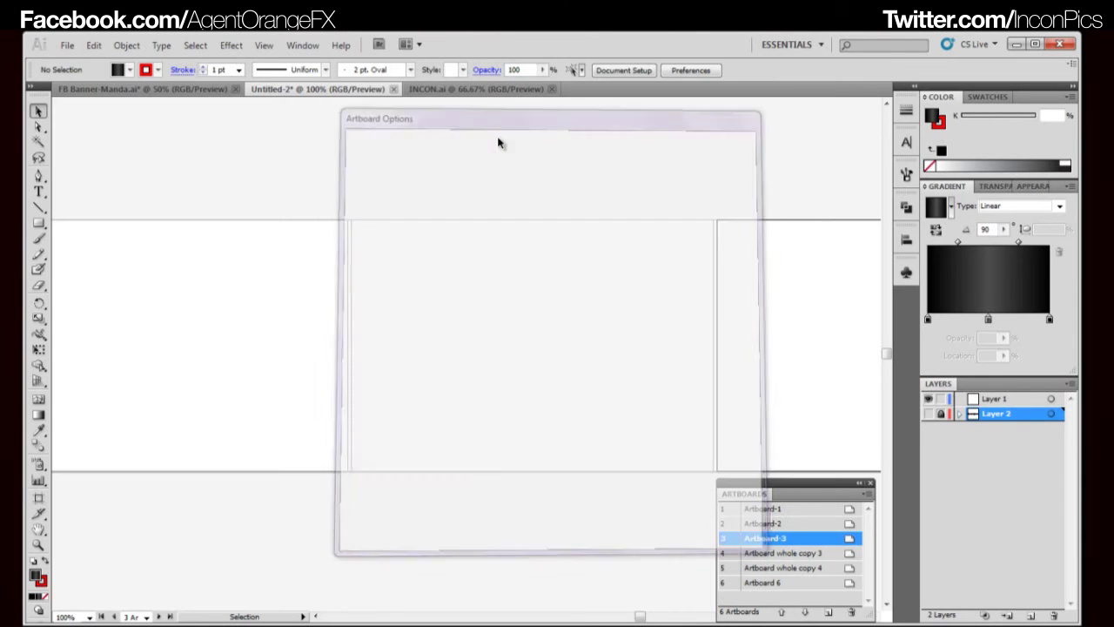
- Rename the fourth artboard as Artboard-4 in its artboard options
left_click(849, 559)
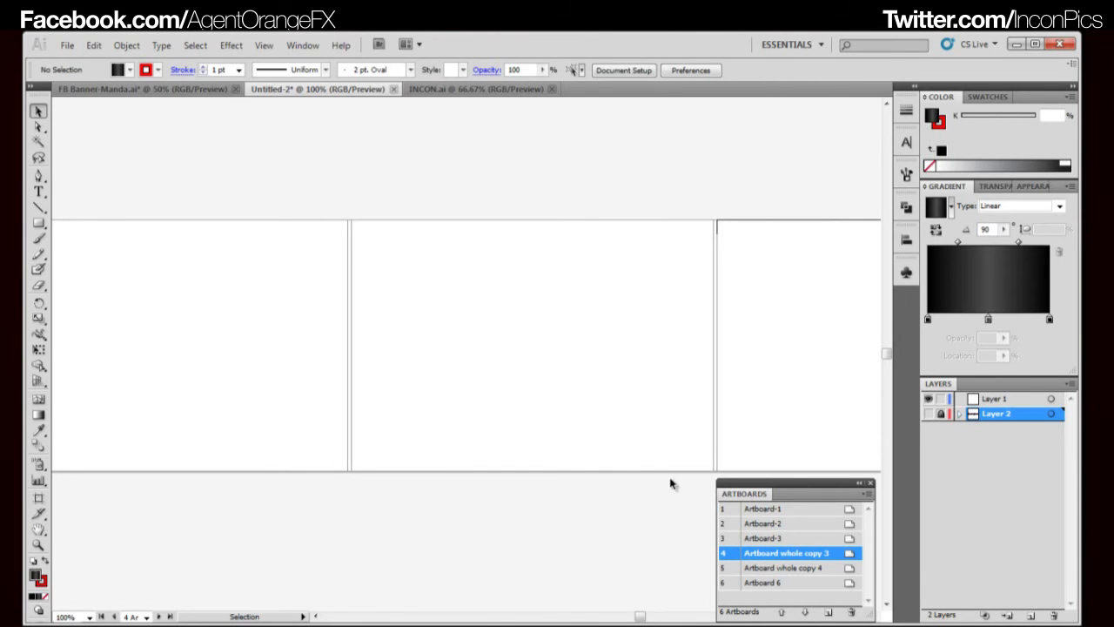
left_click(850, 556)
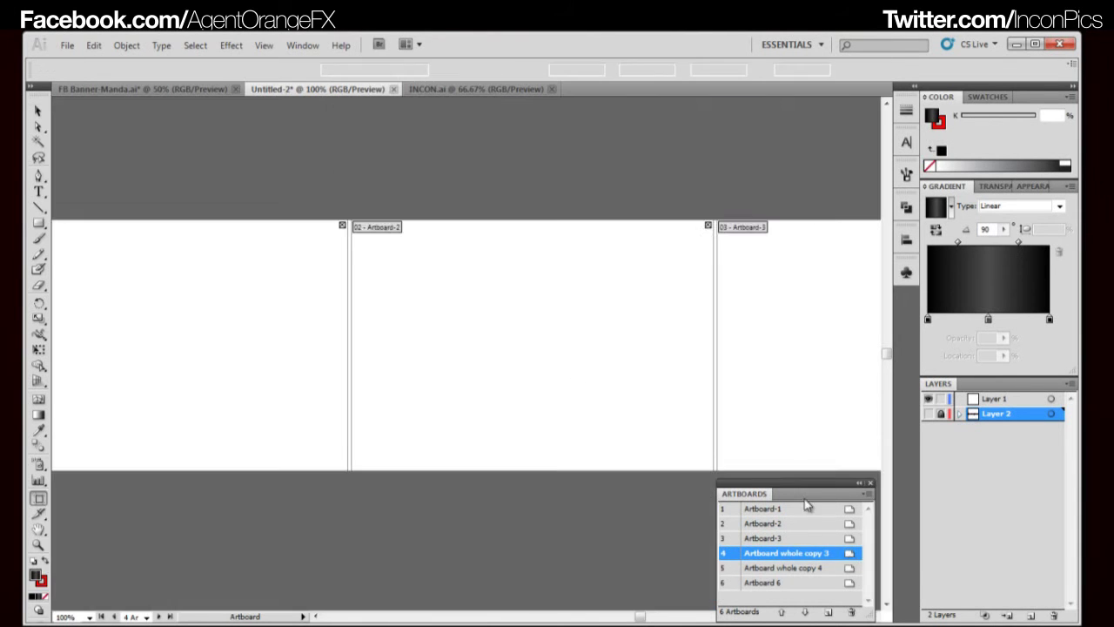
left_click(498, 138)
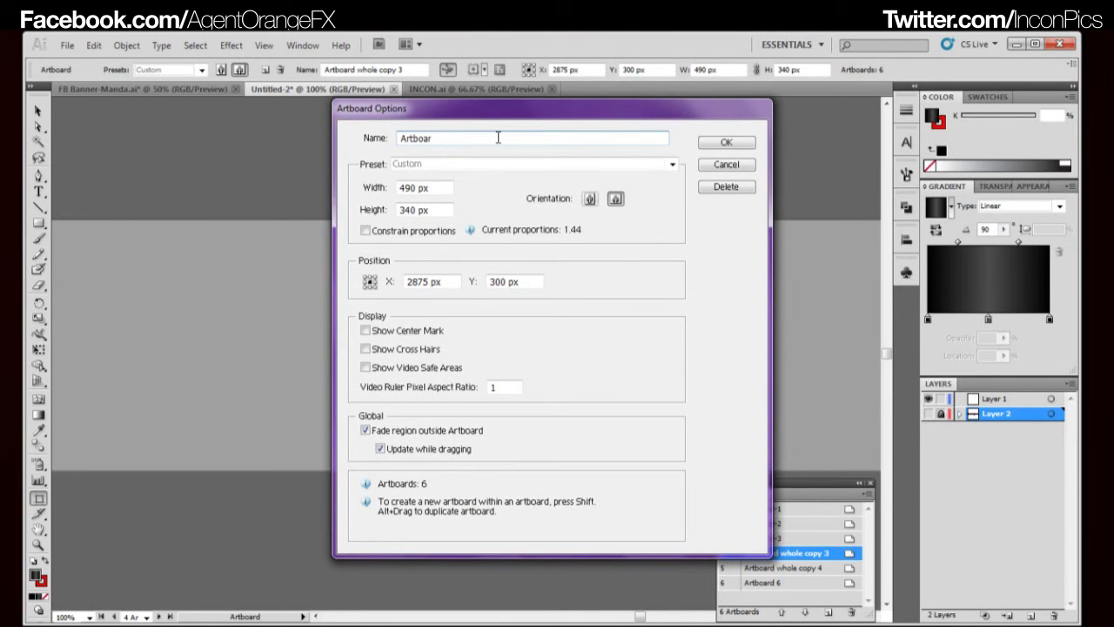
type("Artboard-4")
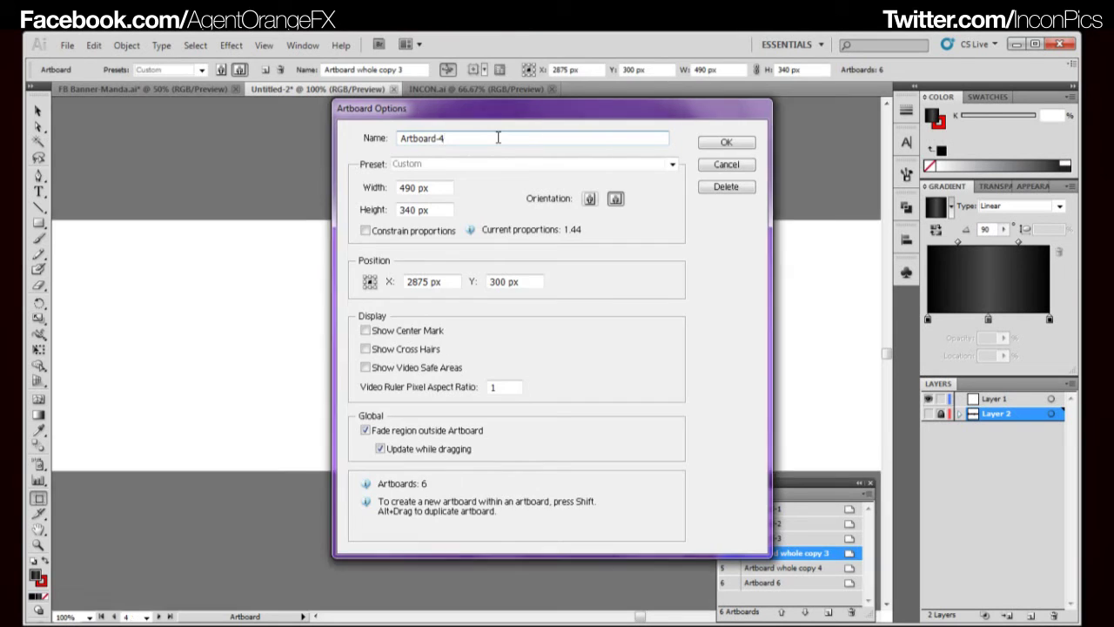
key("Return")
- Rename the fifth artboard as Artboard-5 in its artboard options
left_click(855, 570)
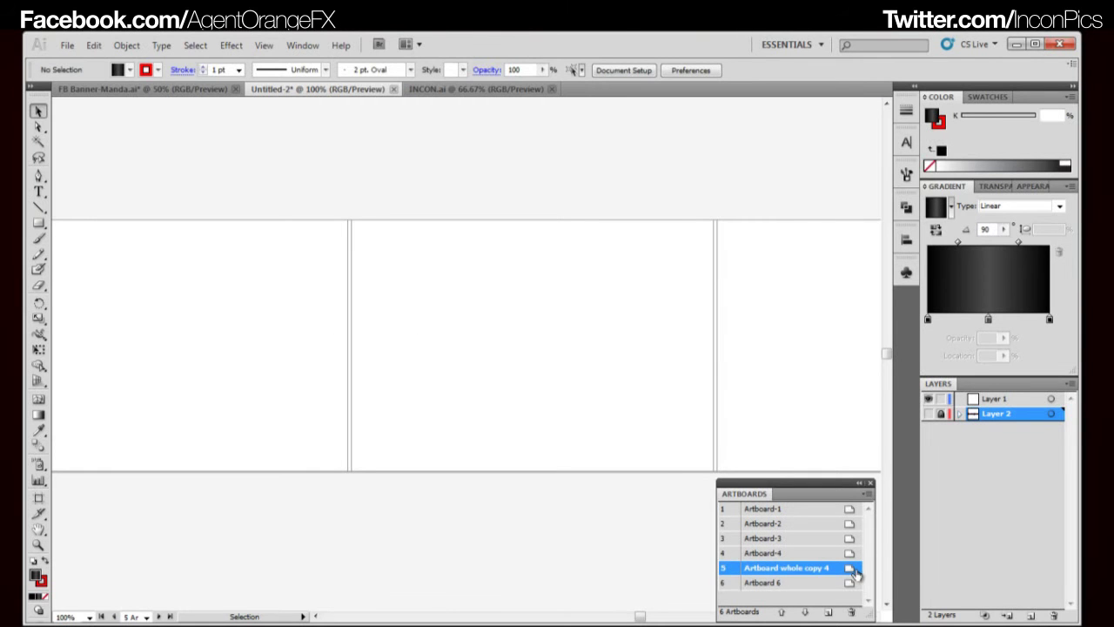
left_click(854, 569)
left_click(505, 137)
key("BackSpace")
key("BackSpace")
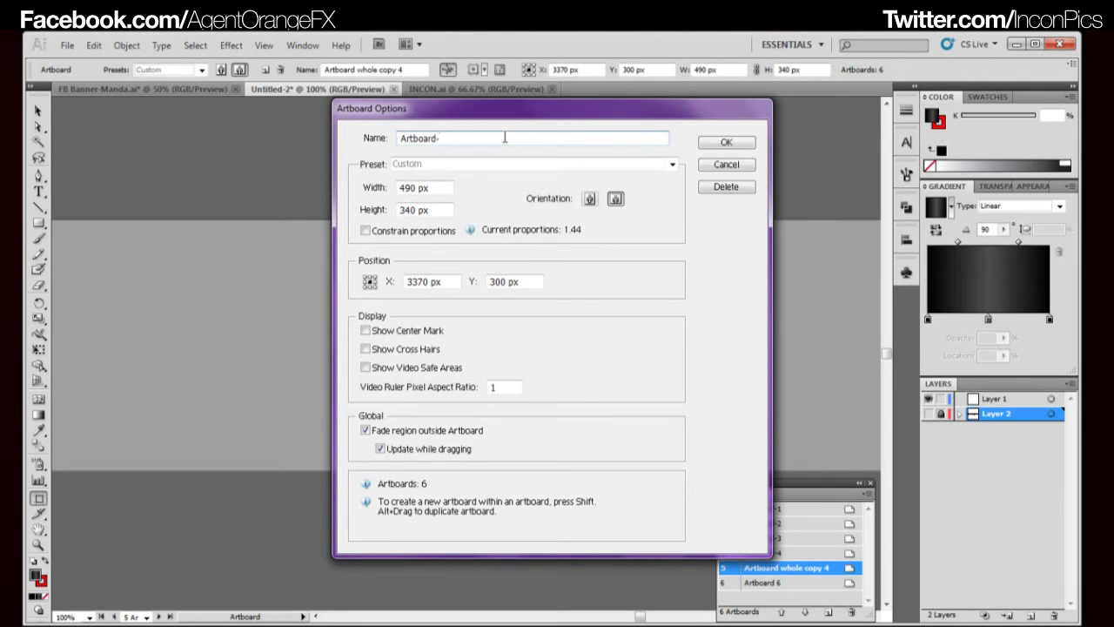
key("Return")
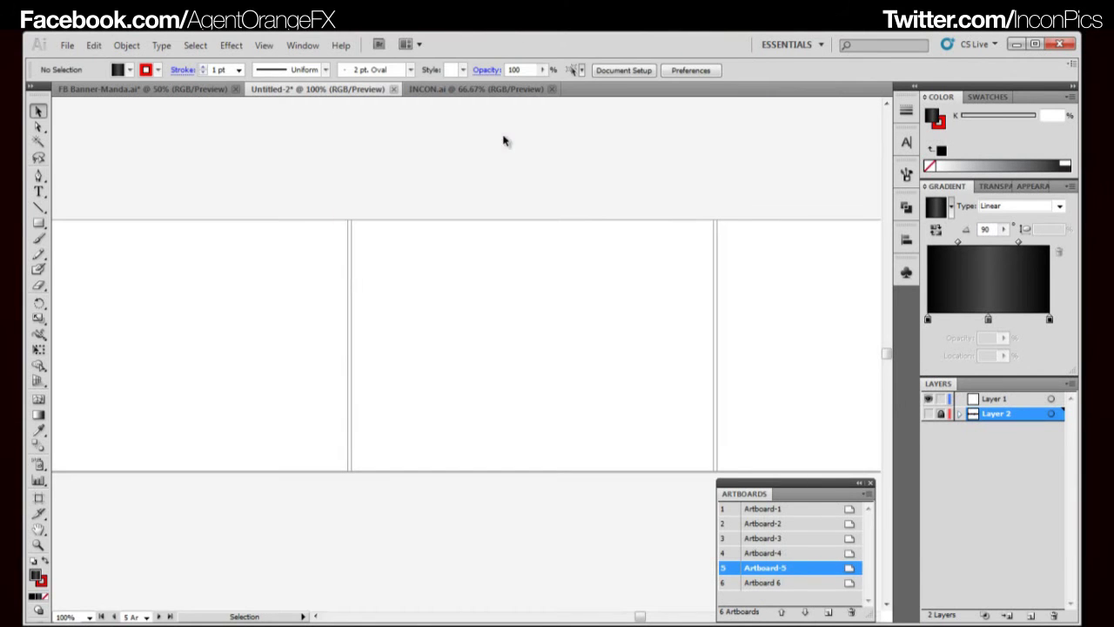
- Rename the sixth, 2470 px wide artboard as Artboard-whole in its artboard options
left_click(844, 582)
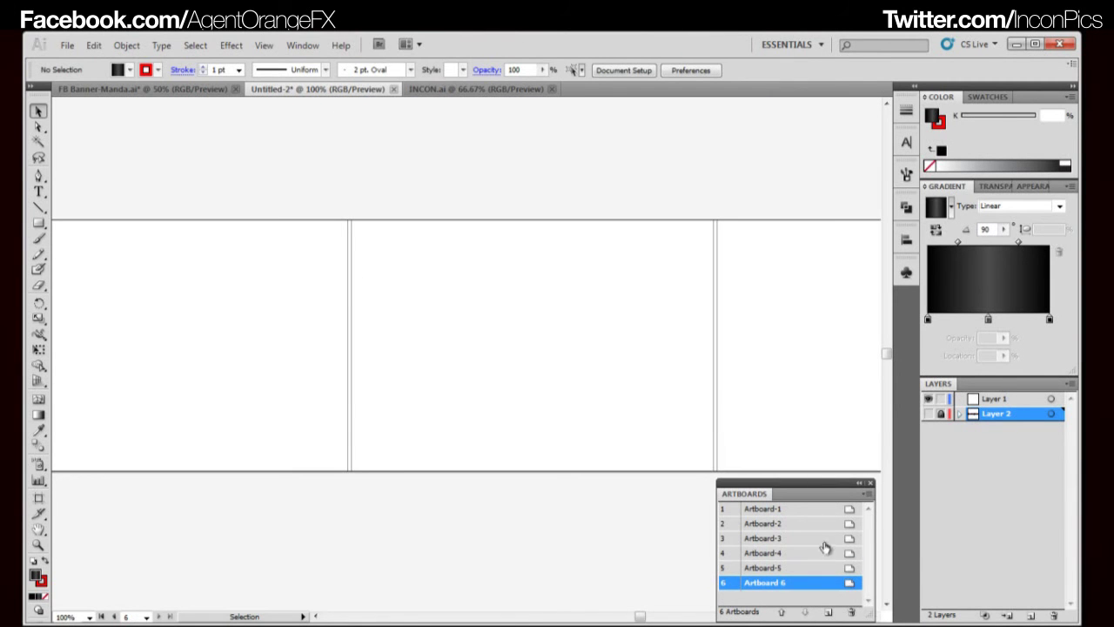
left_click(848, 581)
left_click(481, 136)
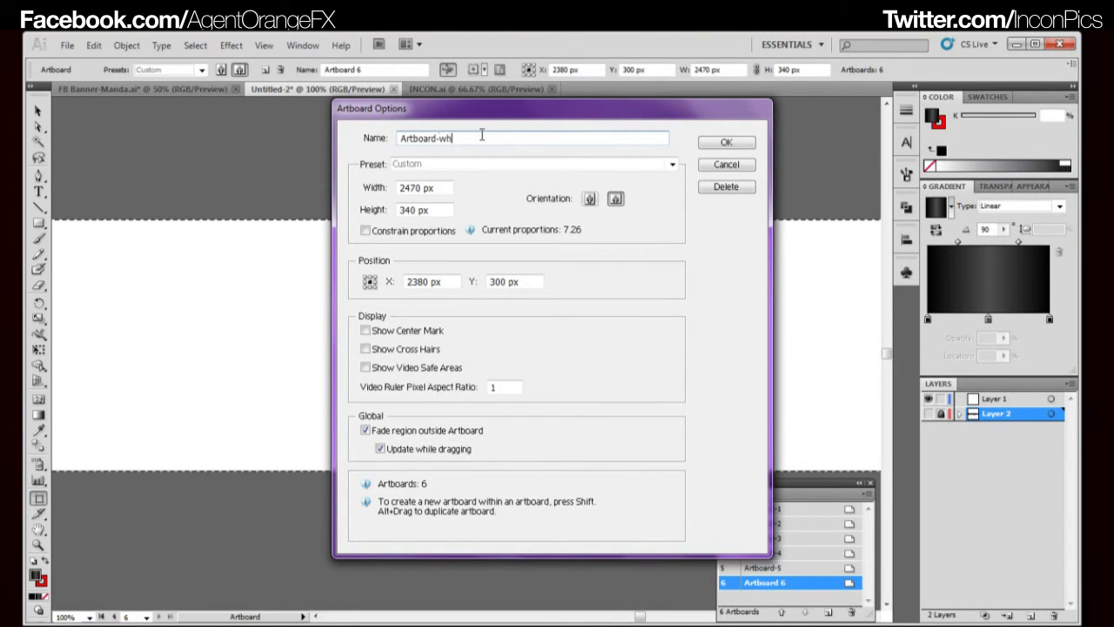
type("-whole")
key("Return")
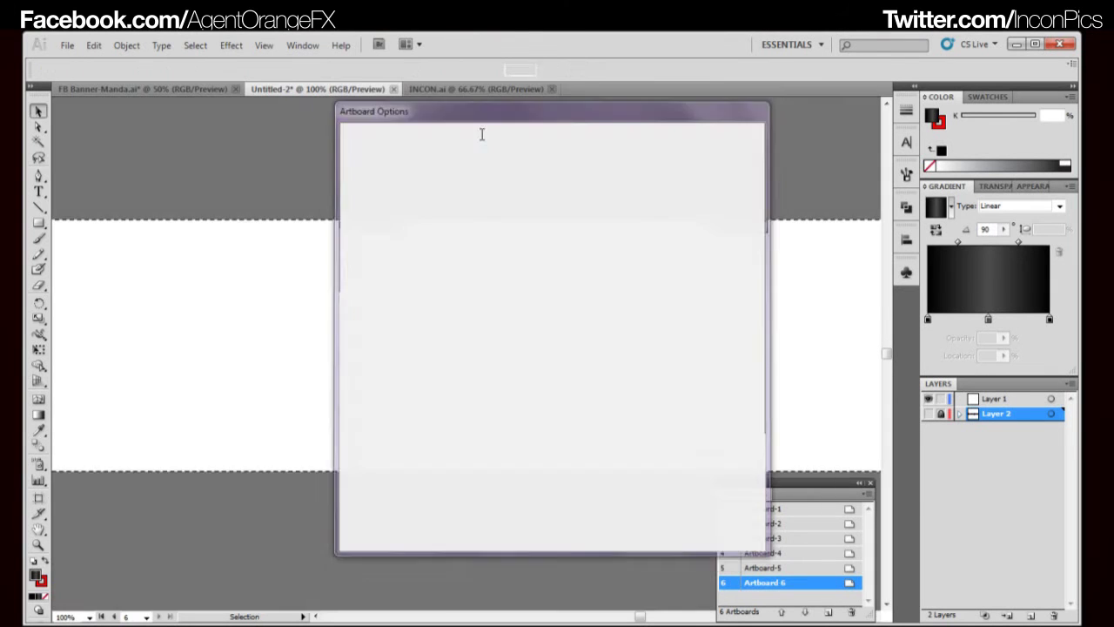
- Examine the whole row of named artboards from end to end at 50% zoom
scroll(539, 329, "down", 2)
left_click_drag(602, 328, 485, 313)
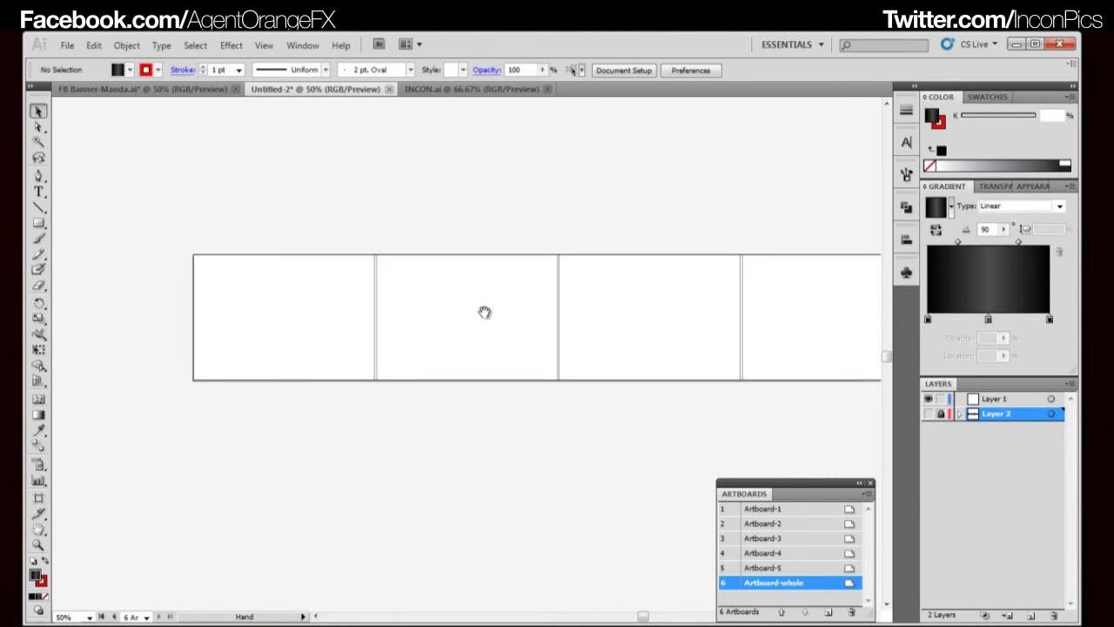
left_click_drag(546, 282, 425, 354)
left_click_drag(741, 351, 539, 278)
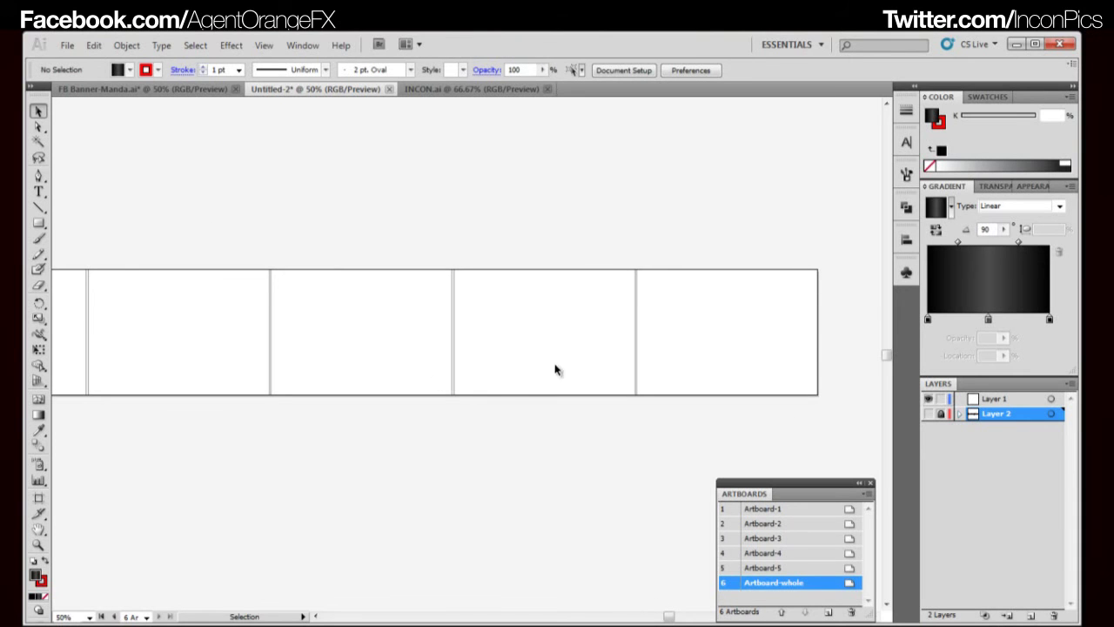
left_click_drag(487, 392, 522, 380)
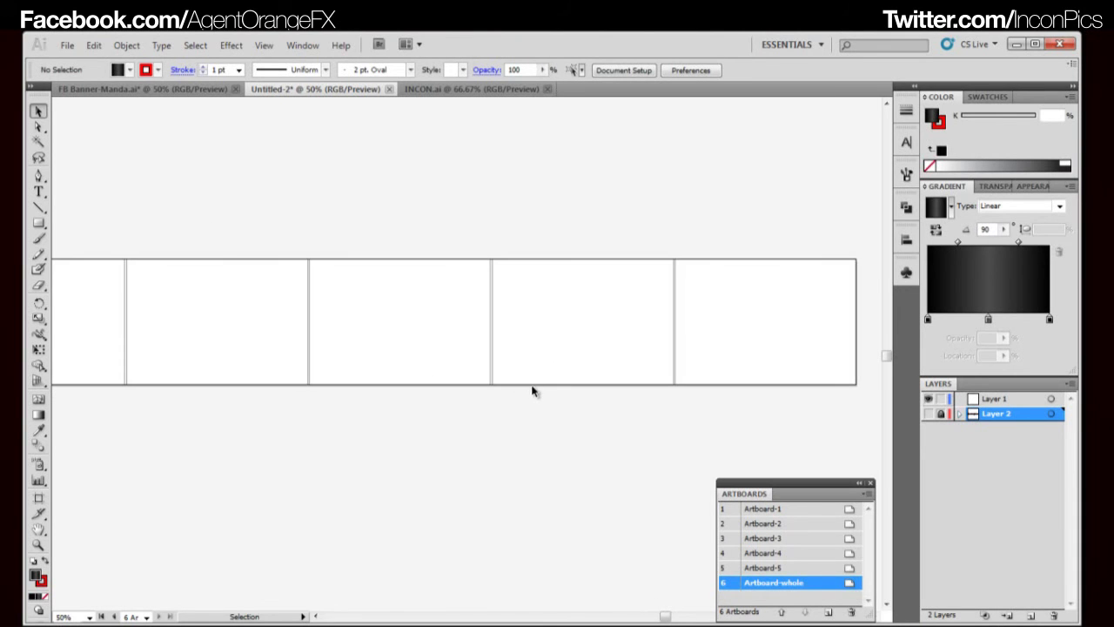
left_click_drag(267, 391, 328, 389)
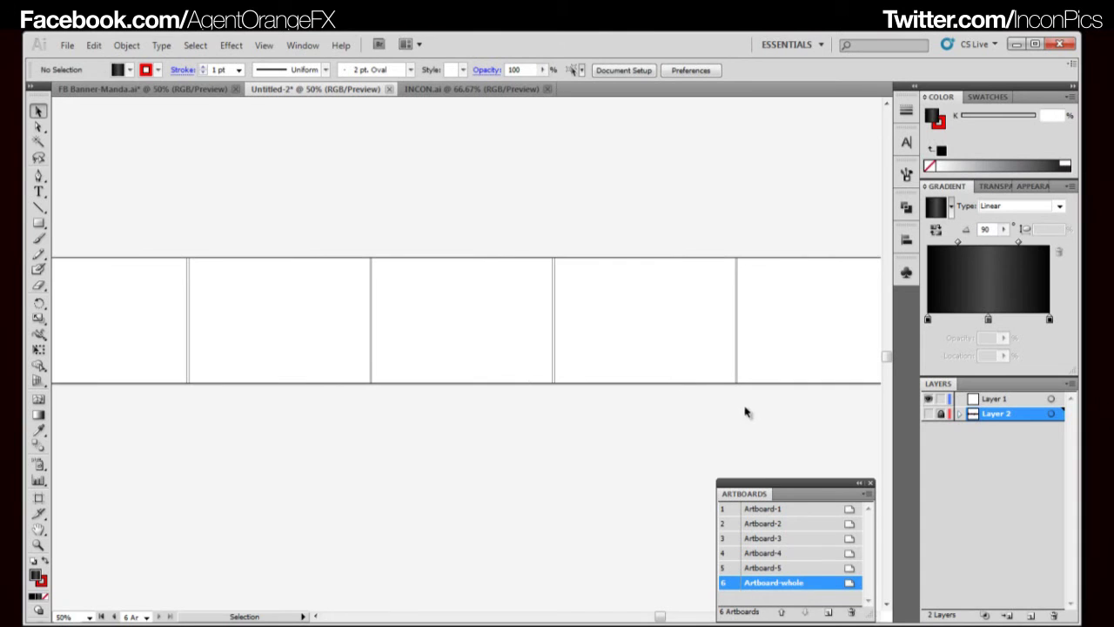
left_click_drag(110, 222, 153, 213)
left_click_drag(70, 224, 143, 227)
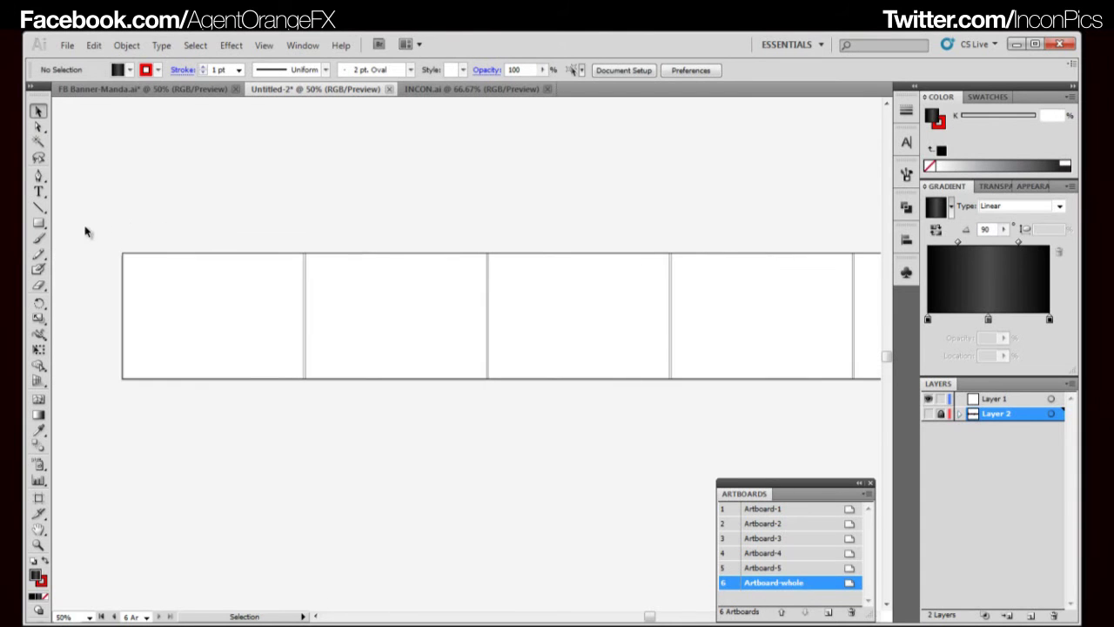
- Draw a gradient-filled rectangle of 2470 × 340 px on Layer 1, covering the full row of artboards from corner to corner
left_click(38, 222)
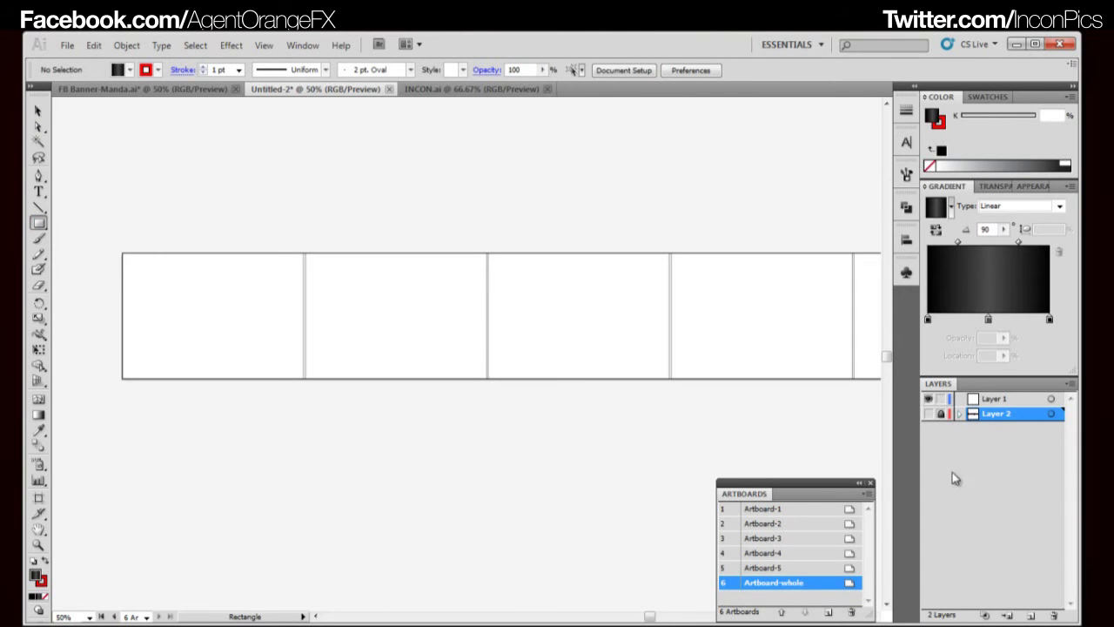
left_click(997, 398)
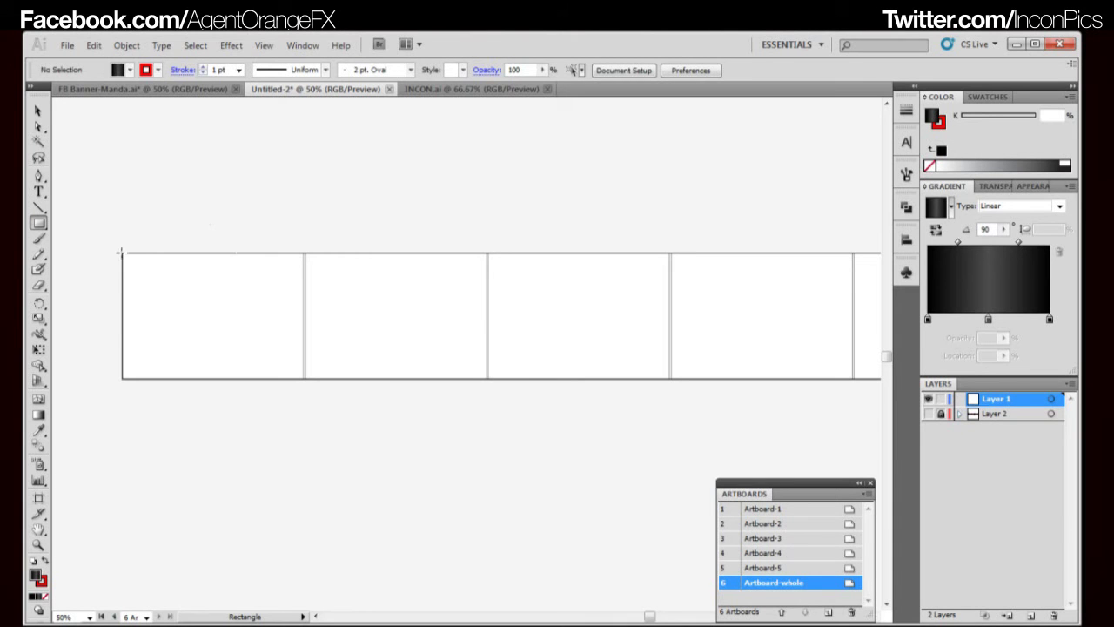
left_click_drag(122, 252, 670, 378)
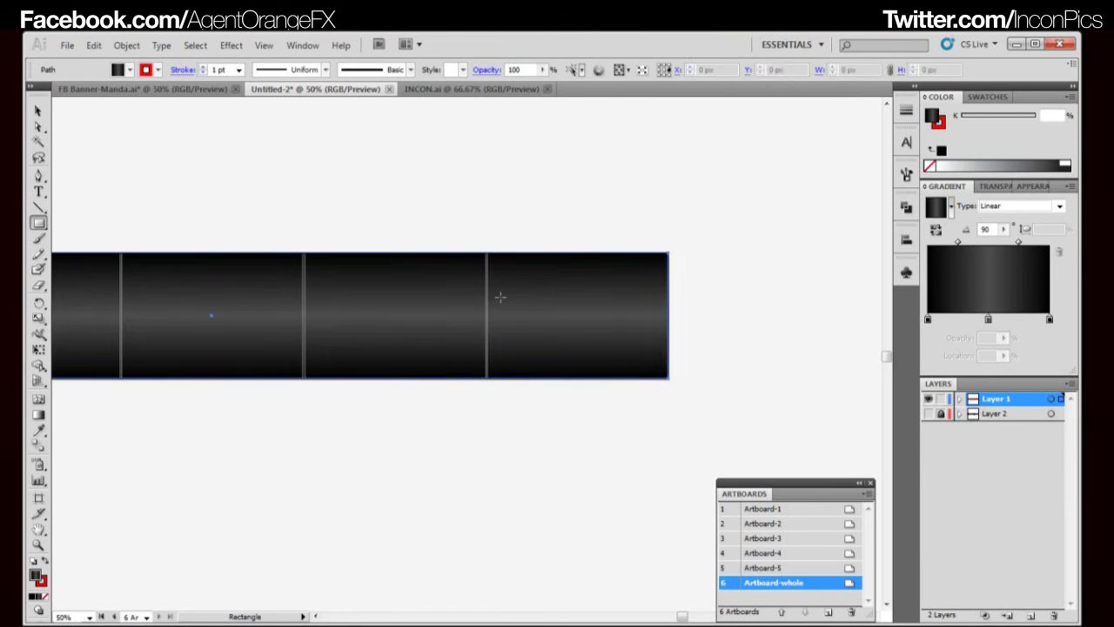
- Set the background rectangle's width to 2472 px and its height to 342 px
left_click(38, 111)
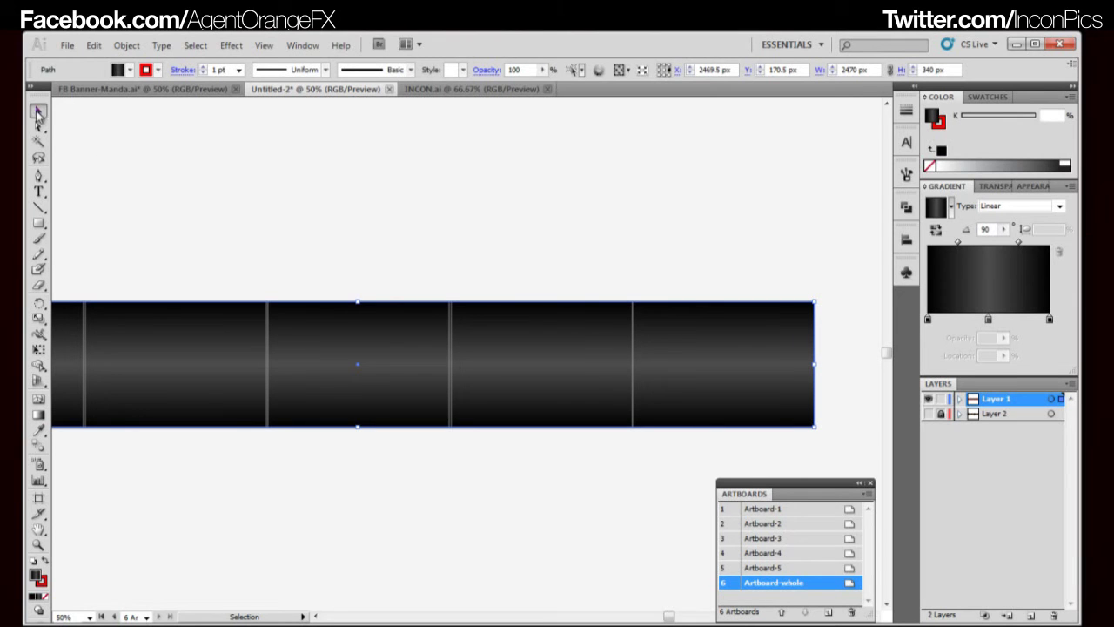
key("space")
left_click_drag(377, 307, 423, 313)
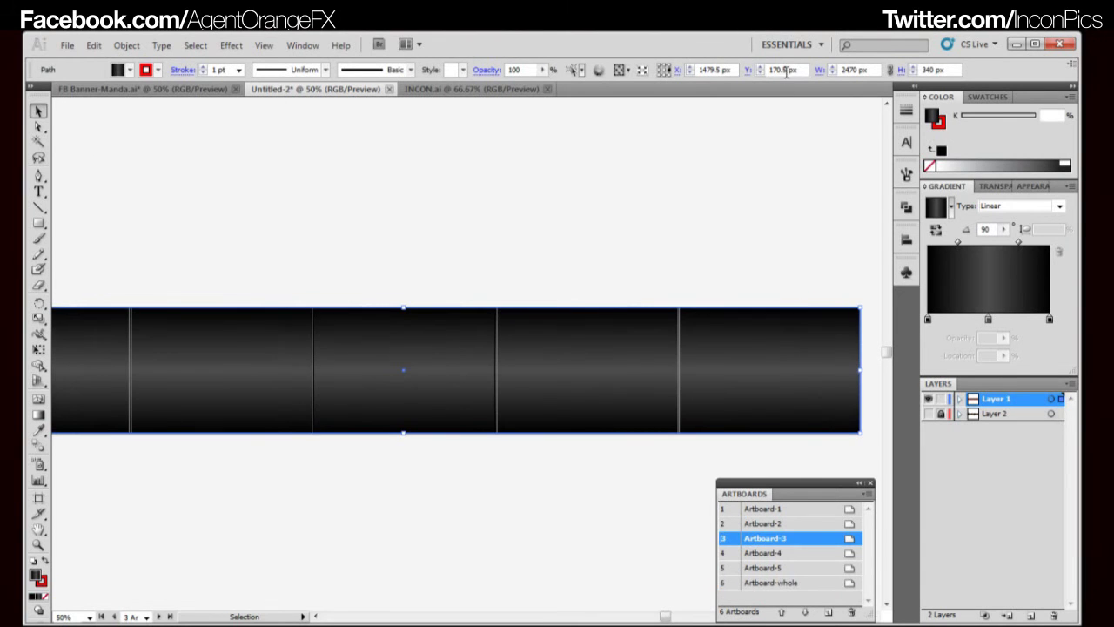
left_click_drag(722, 70, 697, 69)
left_click_drag(840, 70, 861, 69)
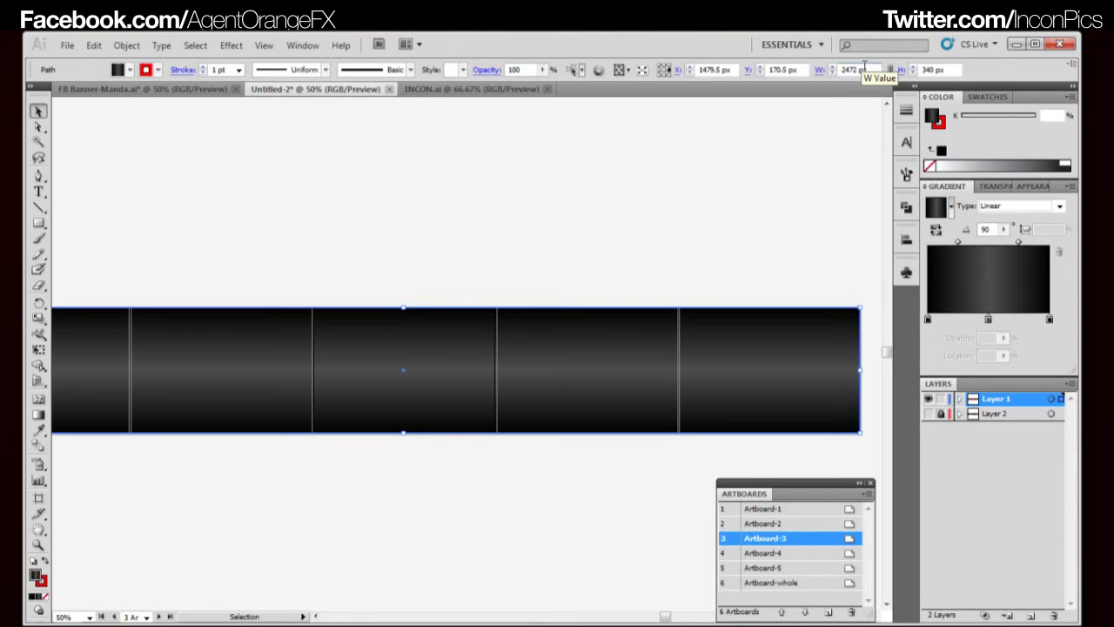
left_click(928, 70)
key("BackSpace")
key("BackSpace")
key("BackSpace")
type("342")
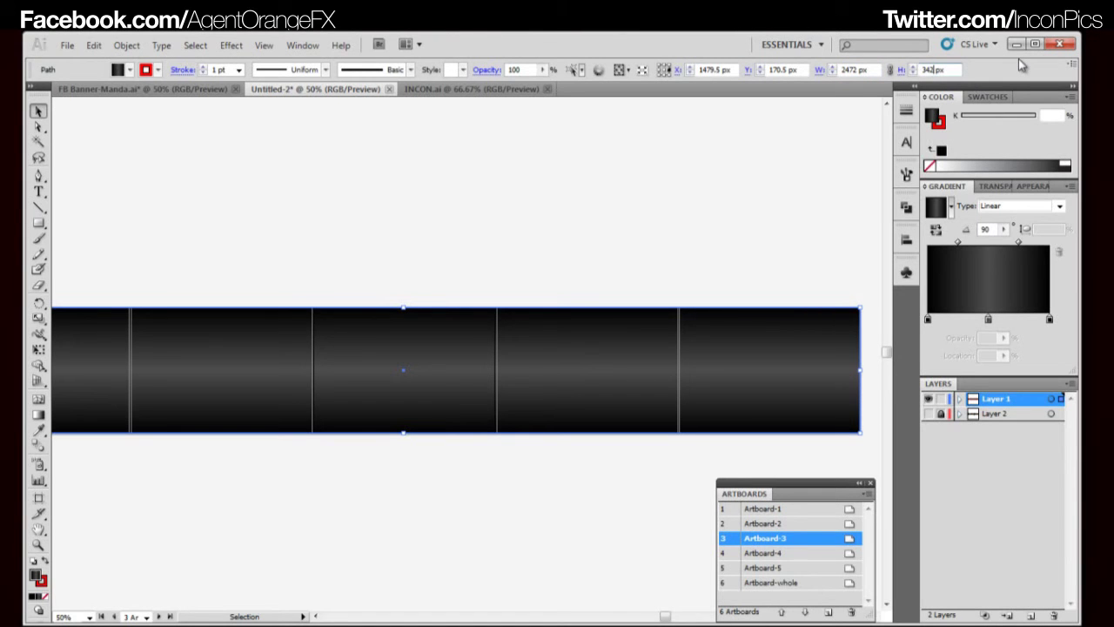
key("Return")
- Try to scale the background rectangle up to 2494 × 346 px so that it overhangs the outer edges of the artboards
left_click(221, 204)
left_click_drag(520, 383, 562, 352)
scroll(659, 341, "up", 4)
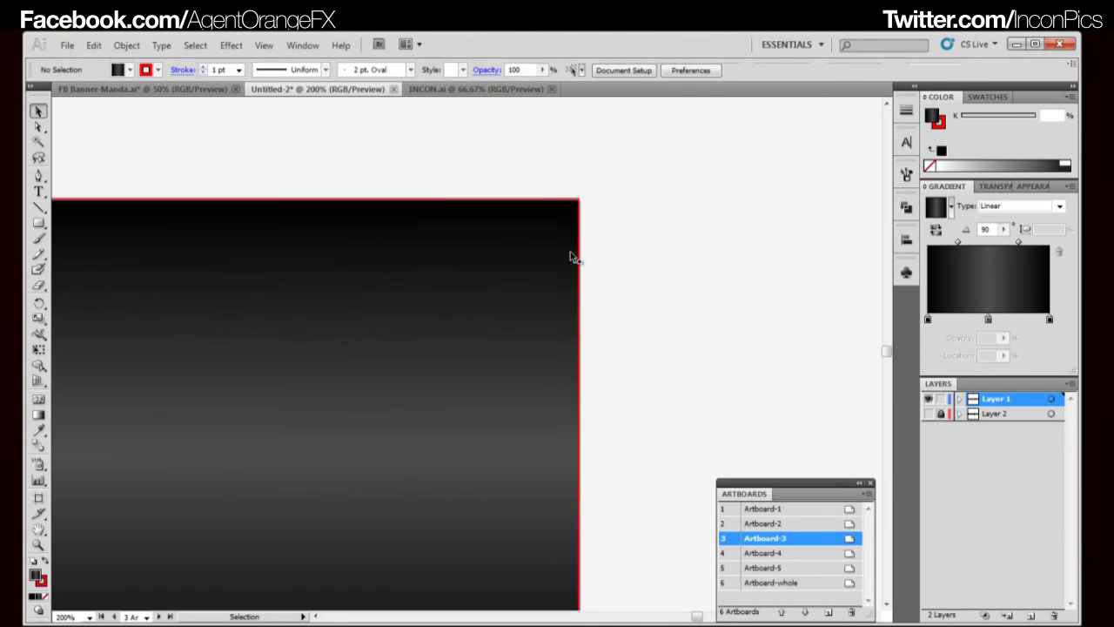
scroll(570, 262, "up", 3)
scroll(575, 239, "down", 3)
left_click_drag(466, 331, 569, 283)
left_click(609, 300)
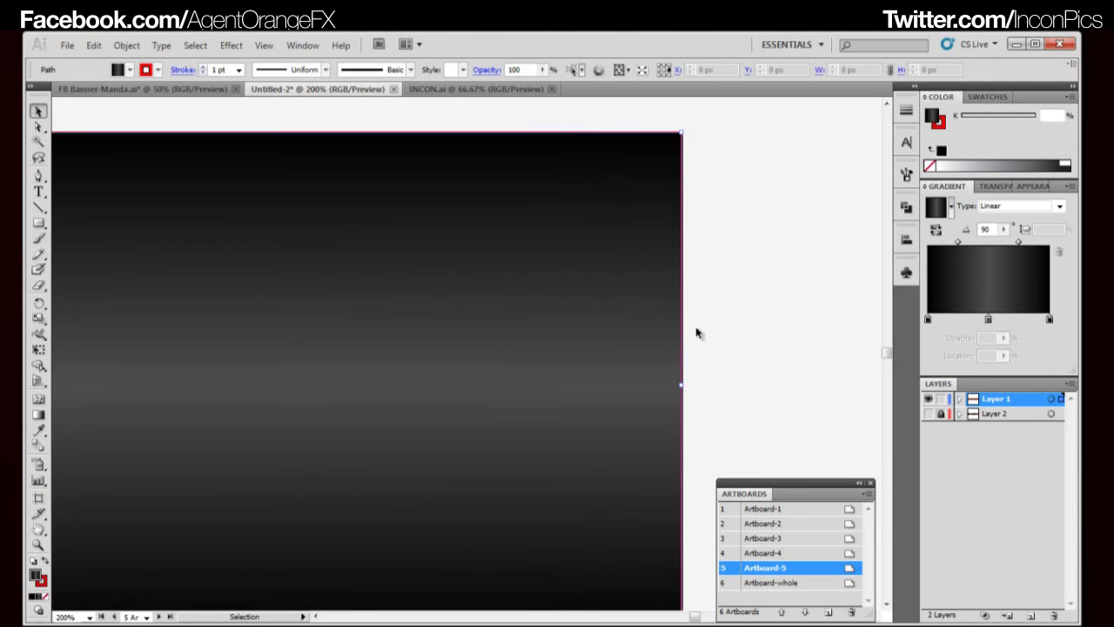
left_click_drag(682, 384, 697, 385)
left_click(717, 341)
- Inspect the rectangle's overhang along the artboard row back to the first artboard, and undo its last enlargement
scroll(718, 341, "down", 1)
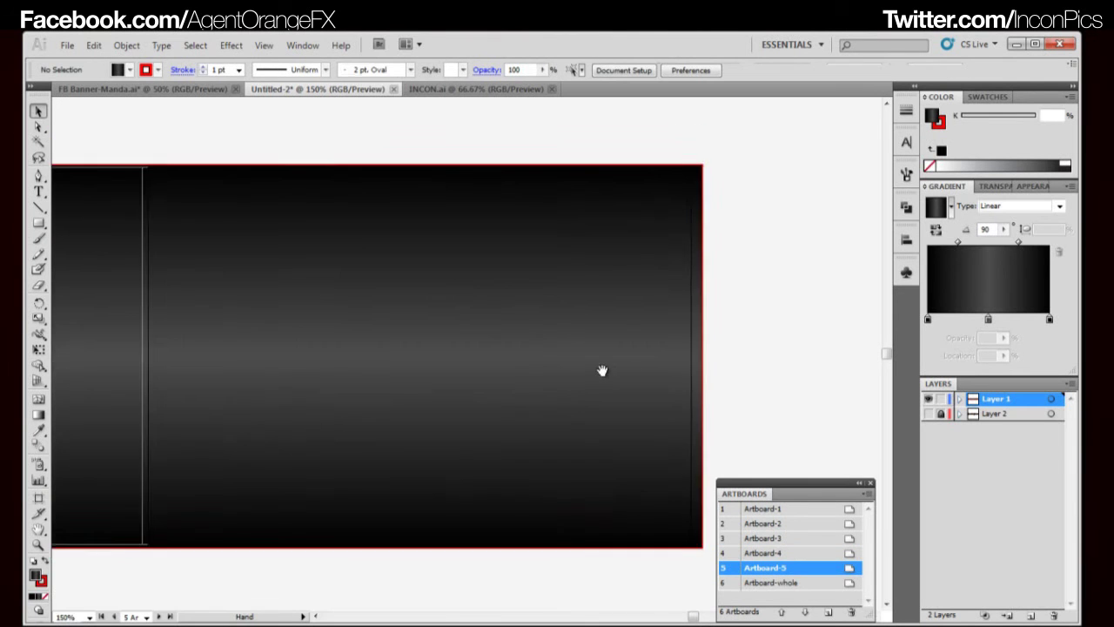
left_click_drag(216, 348, 379, 360)
left_click_drag(257, 331, 405, 418)
left_click_drag(189, 421, 671, 333)
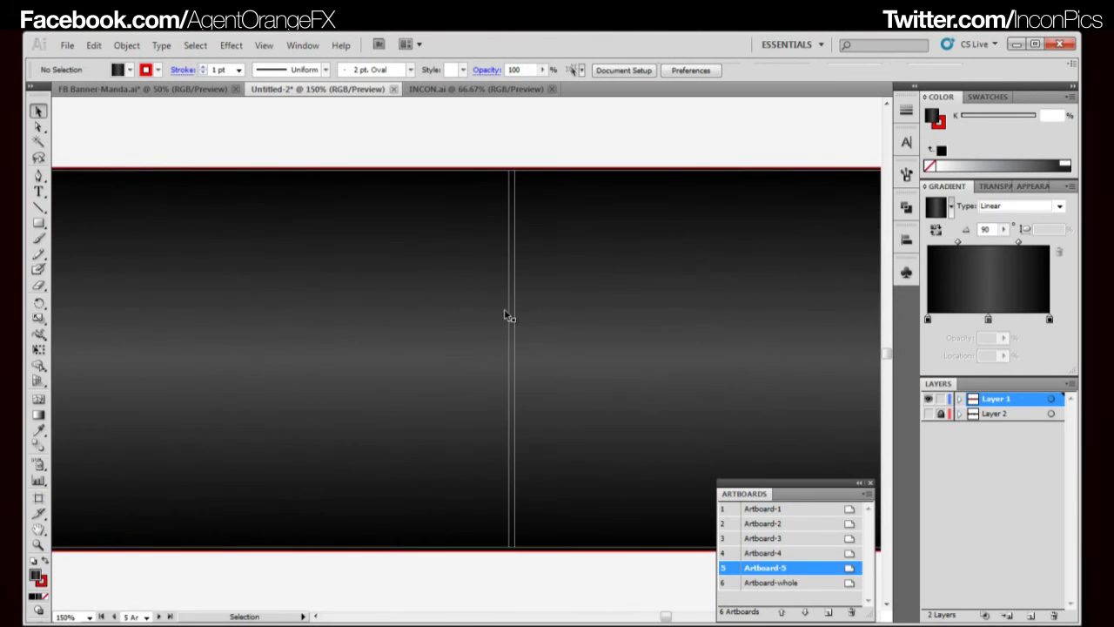
scroll(507, 315, "down", 3)
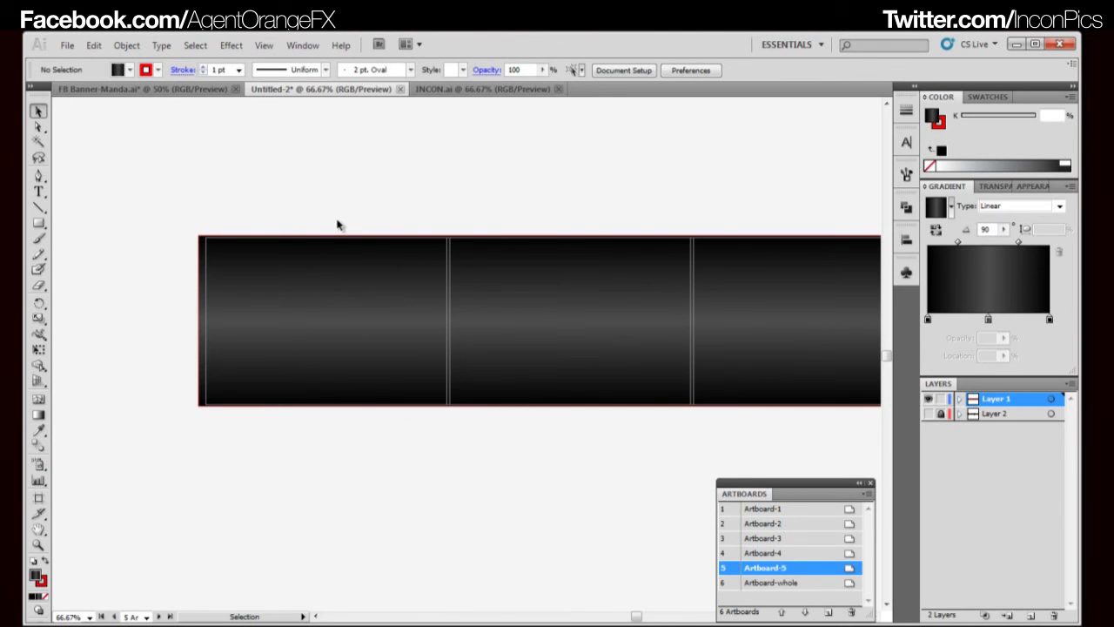
left_click_drag(400, 227, 308, 224)
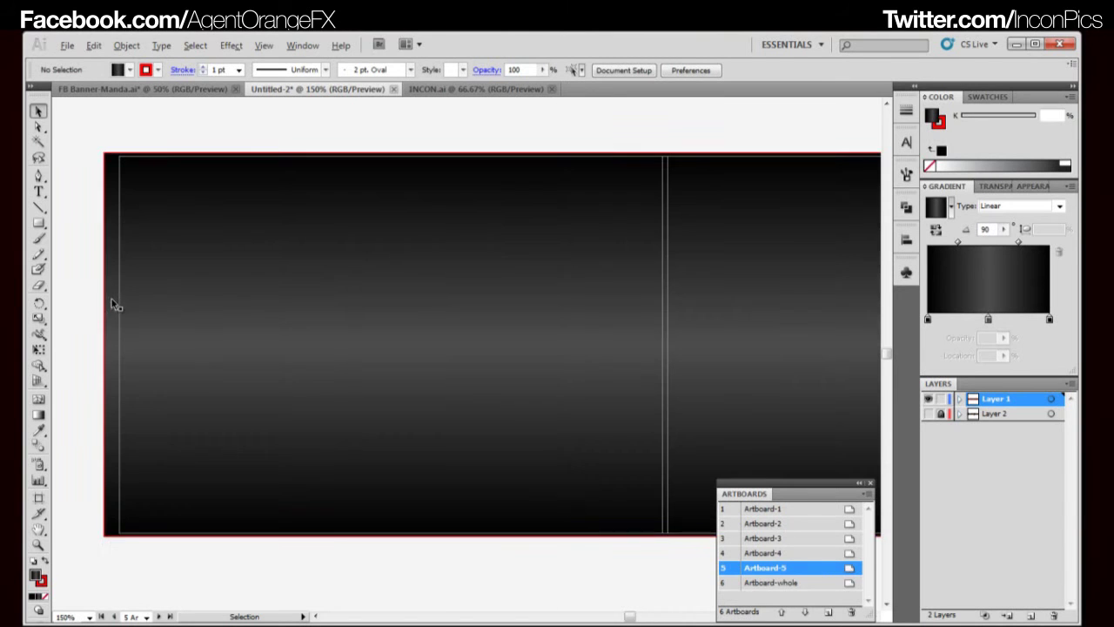
scroll(113, 303, "up", 2)
left_click(108, 341)
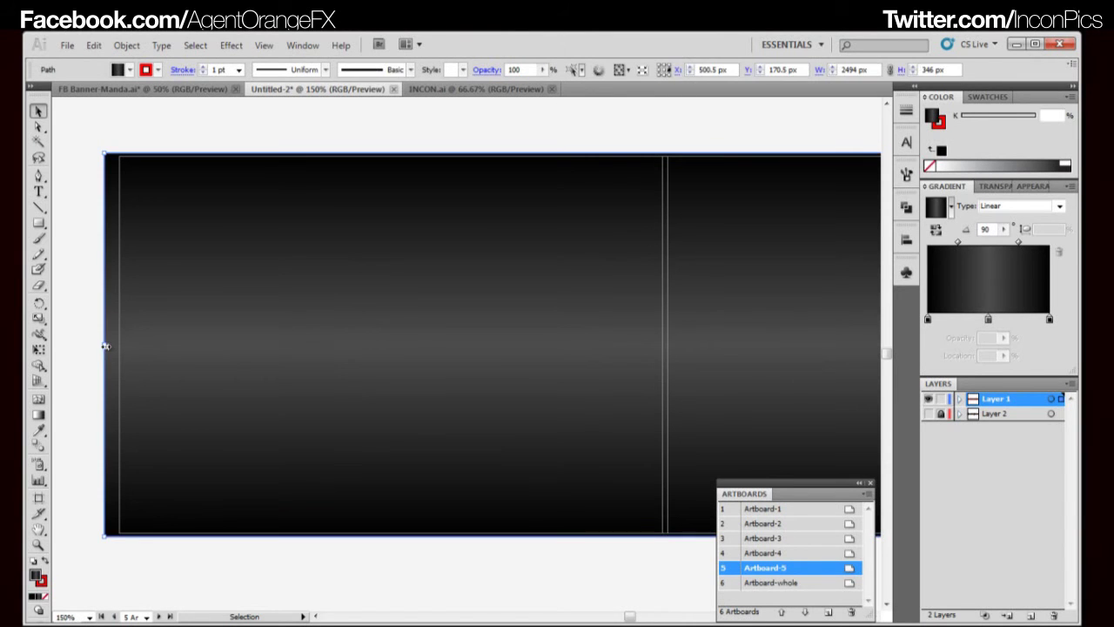
key("ctrl+z")
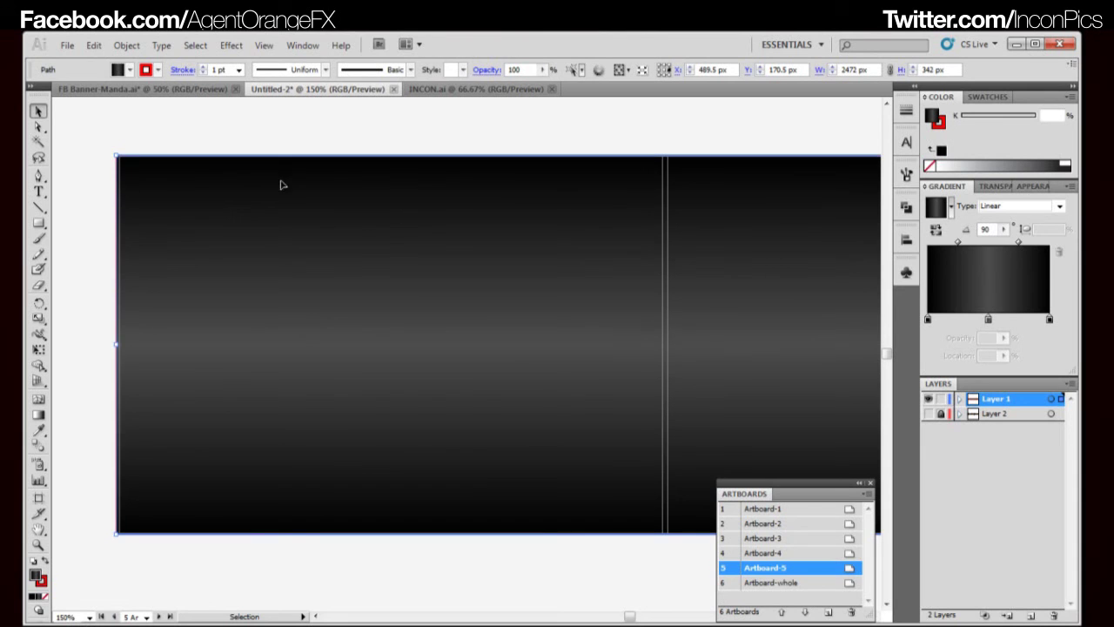
- Nudge the background rectangle about 3 px to the right, in line with the first artboard's outer edge
left_click(305, 272)
key("Right")
key("Right")
key("Right")
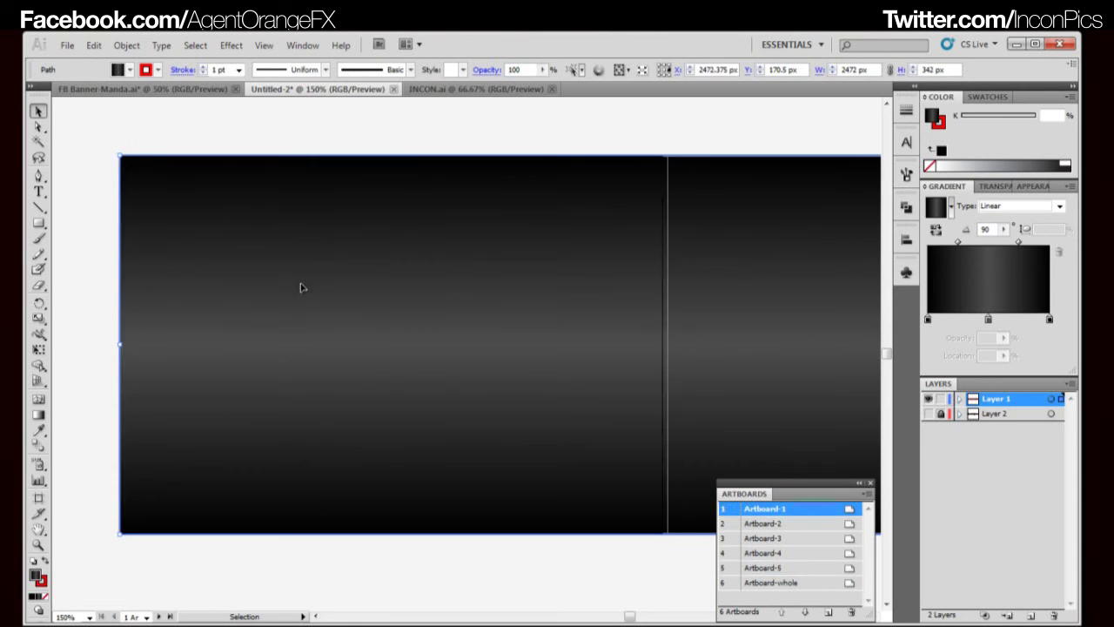
left_click(217, 150)
left_click(256, 200)
left_click(289, 130)
left_click(336, 176)
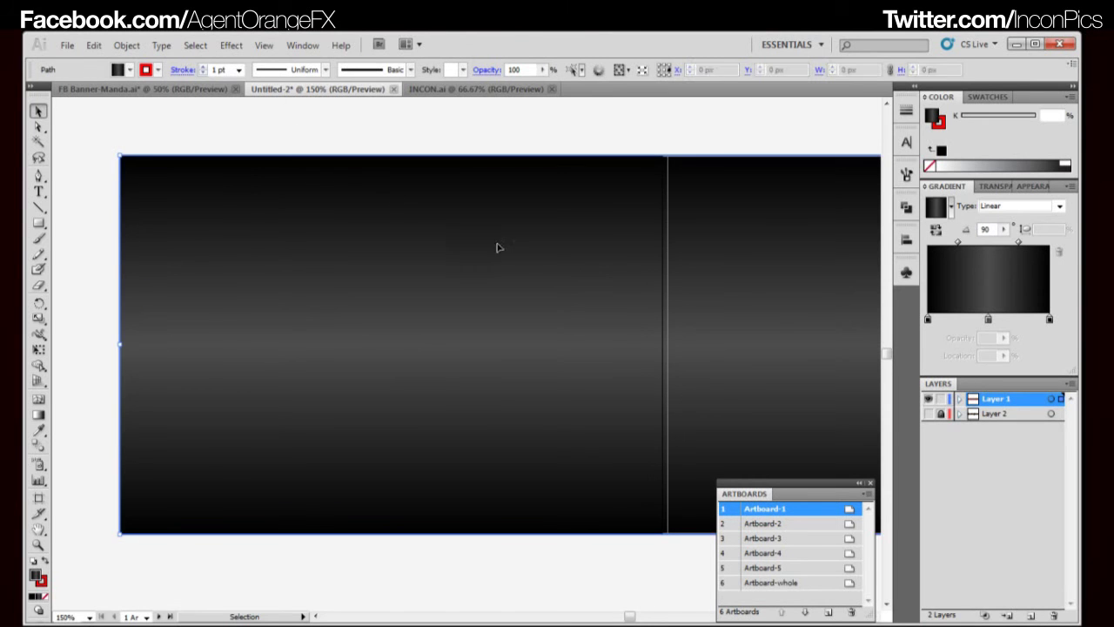
- Increase the background rectangle's stroke to 5 pt and align the stroke to the inside of its path
left_click_drag(565, 258, 325, 278)
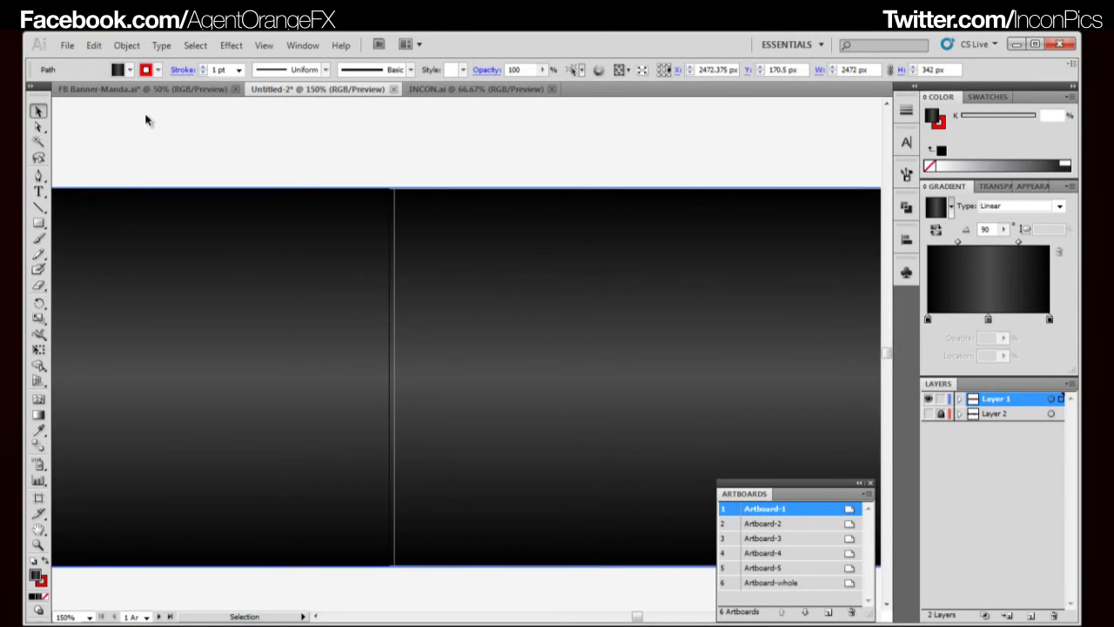
left_click(203, 66)
left_click(203, 66)
left_click(203, 67)
left_click(203, 66)
left_click(577, 240)
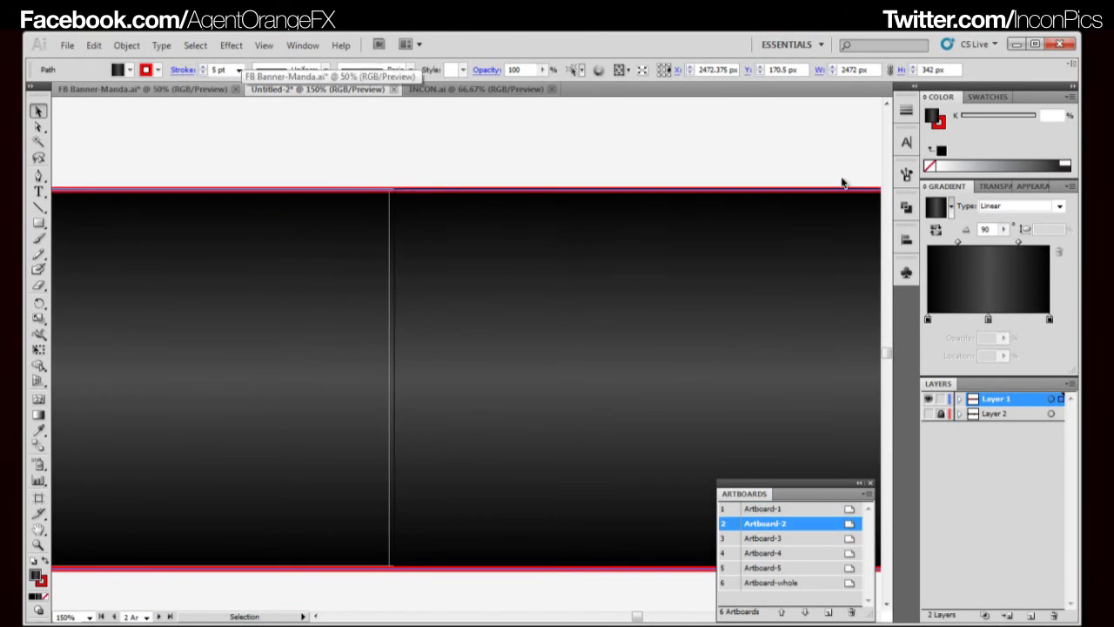
left_click(906, 110)
left_click(804, 176)
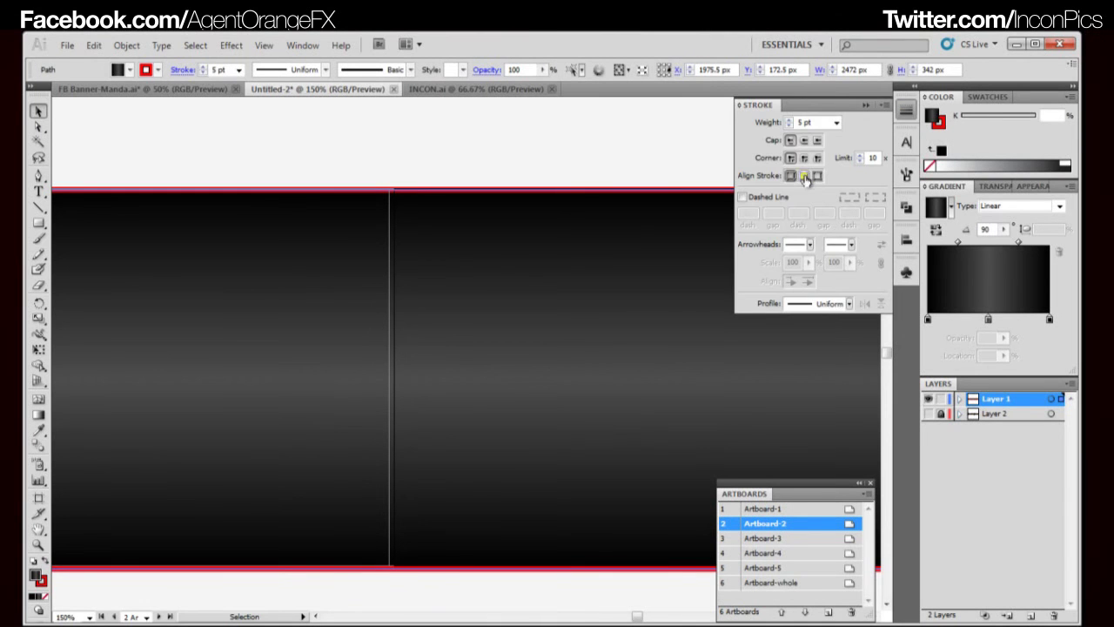
left_click(804, 175)
- Inspect the red inside stroke along the artboard row, from the first artboard's outer edge to the last artboard's
left_click_drag(397, 202, 607, 235)
left_click_drag(296, 251, 615, 243)
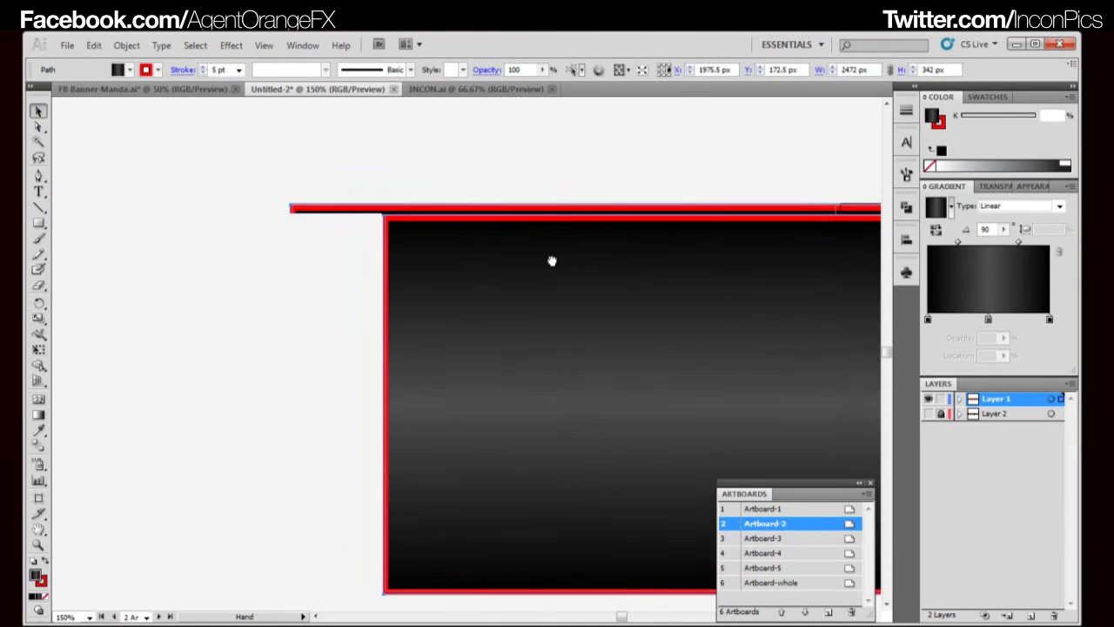
left_click_drag(549, 258, 449, 207)
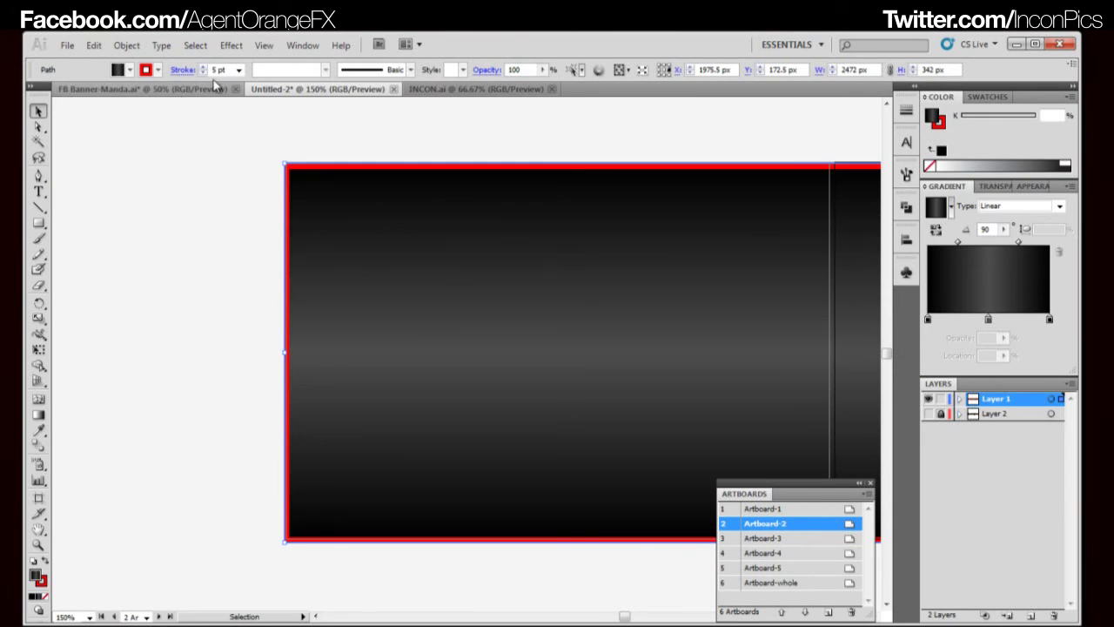
left_click_drag(746, 328, 525, 301)
scroll(589, 310, "down", 3)
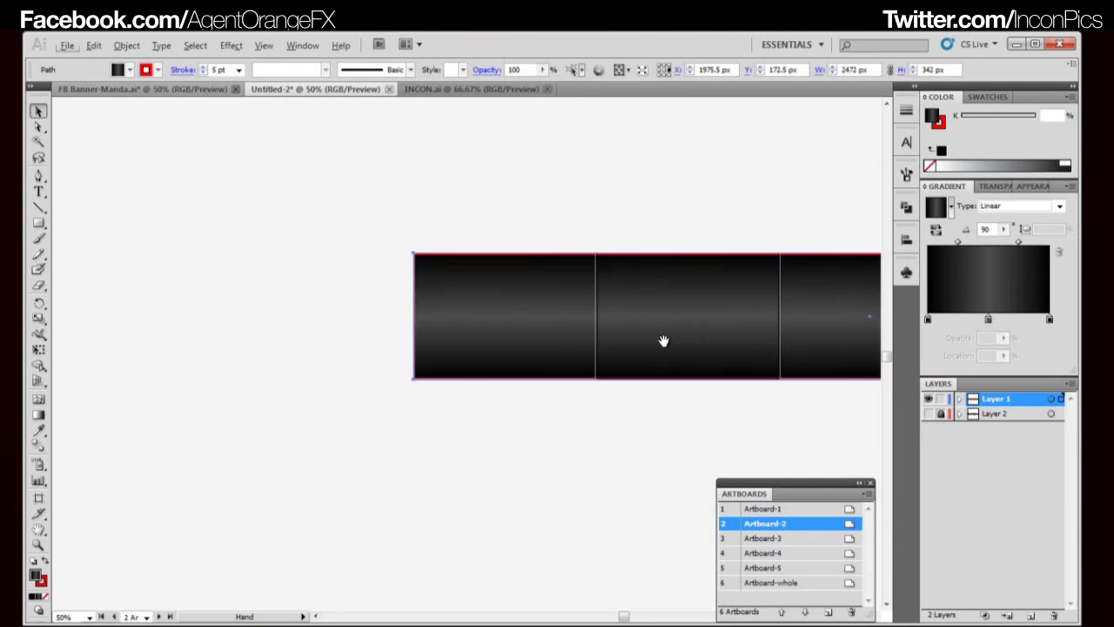
left_click_drag(818, 365, 510, 348)
left_click_drag(645, 325, 403, 326)
left_click_drag(600, 334, 524, 337)
scroll(559, 363, "up", 2)
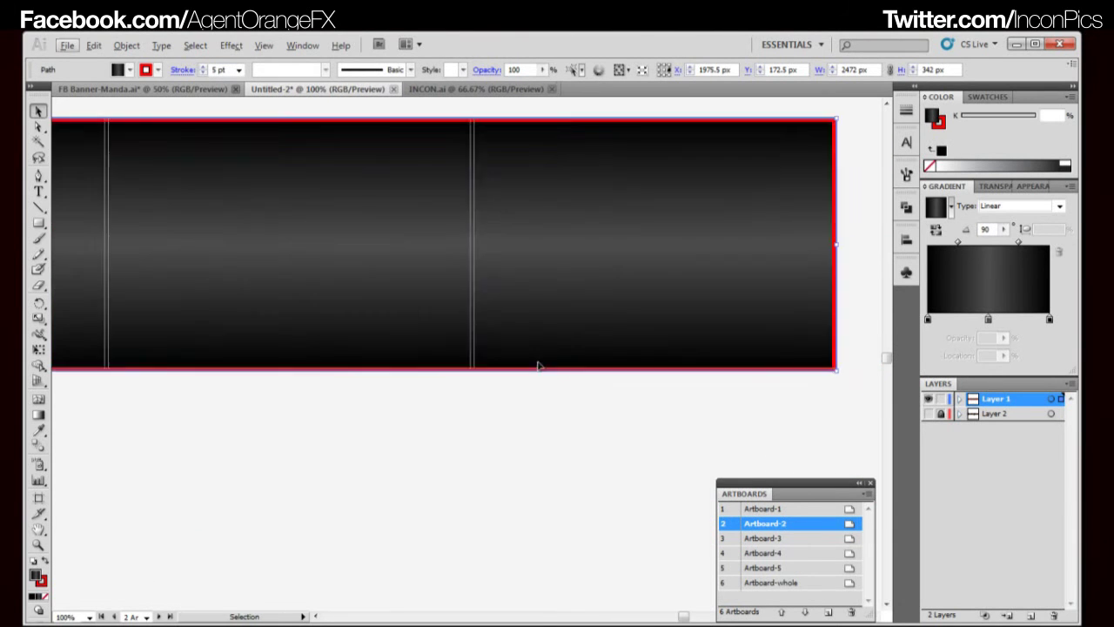
left_click_drag(352, 351, 514, 382)
scroll(443, 364, "down", 2)
left_click_drag(427, 371, 555, 402)
scroll(548, 417, "down", 1)
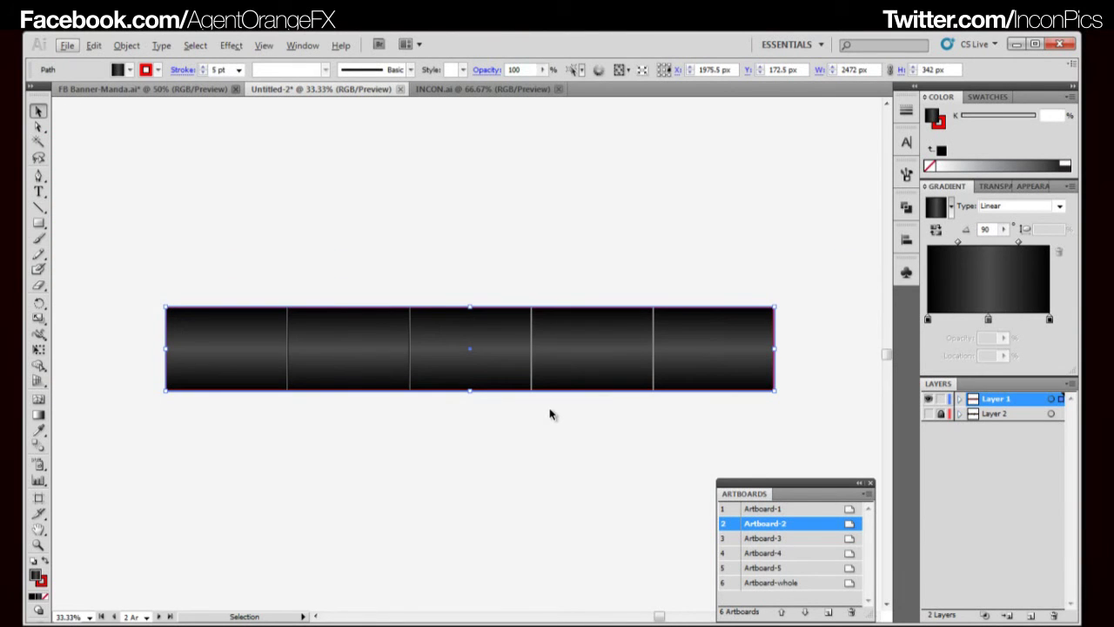
- Deselect the background rectangle and hide the artboard edges
key("ctrl+shift+b")
left_click(550, 411)
key("ctrl+shift+h")
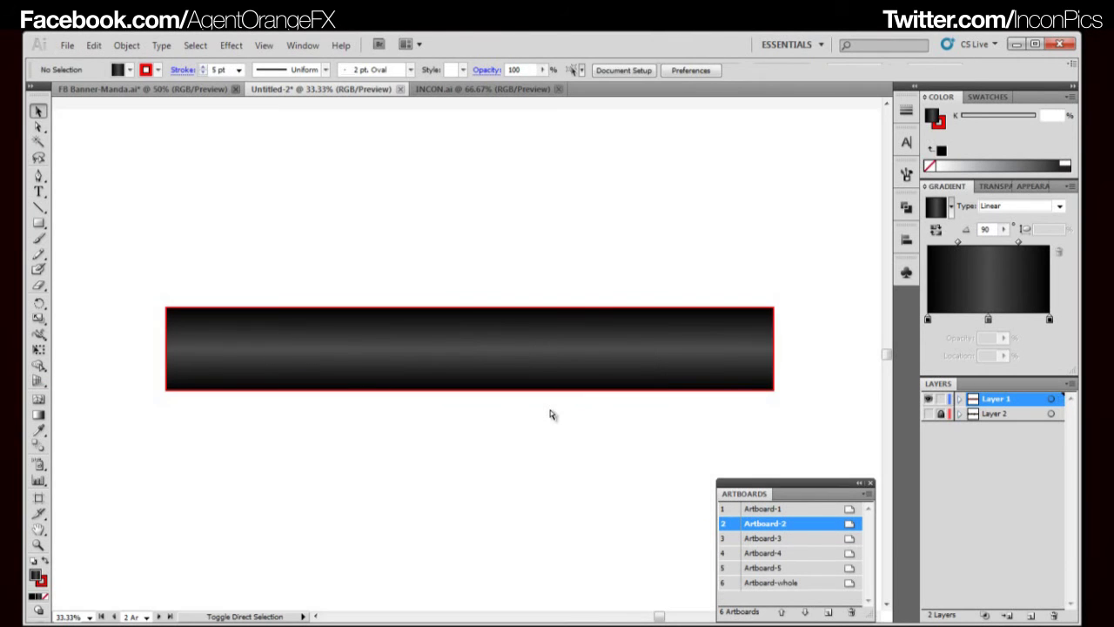
- Preview the banner full screen without panels, with and without artboard edges, and return to the normal screen mode
scroll(540, 399, "up", 1)
left_click_drag(542, 399, 666, 461)
key("Tab")
scroll(642, 401, "up", 1)
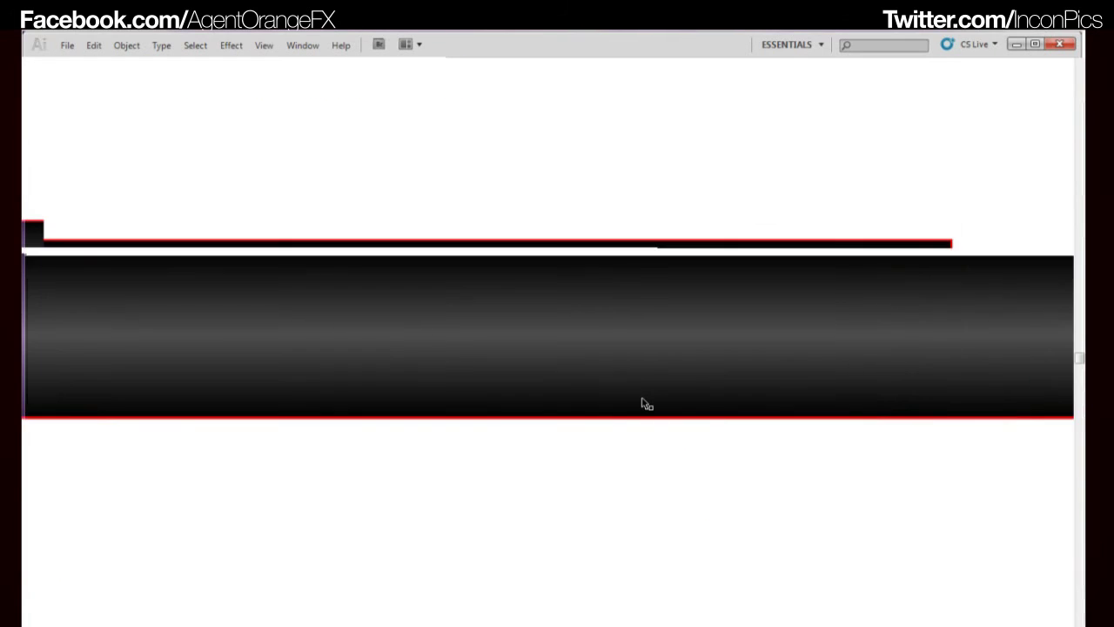
key("f")
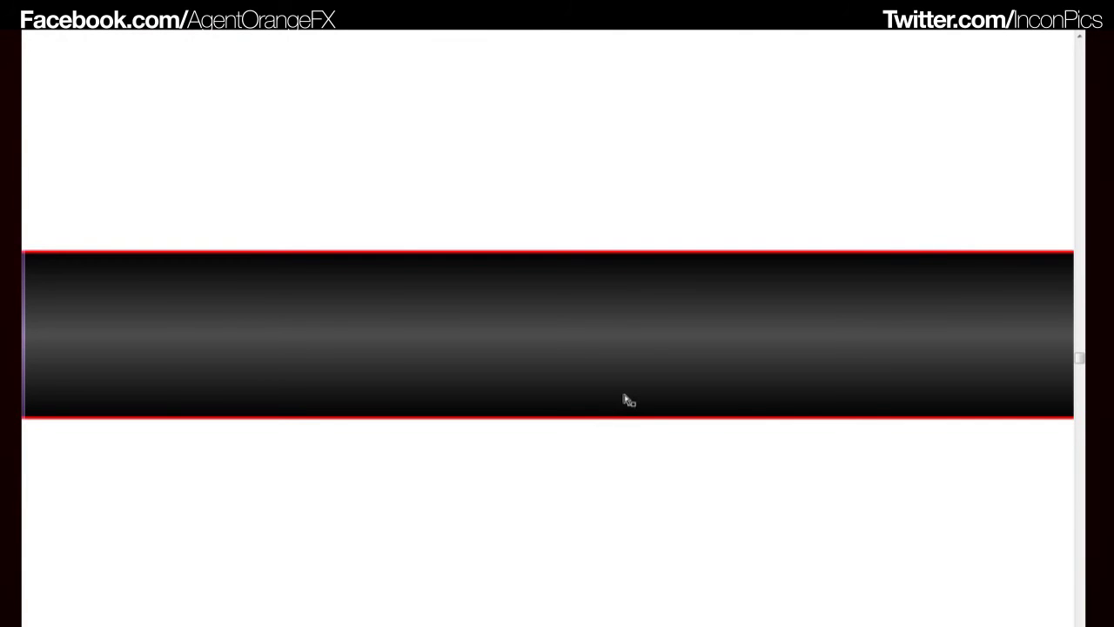
key("ctrl+shift+h")
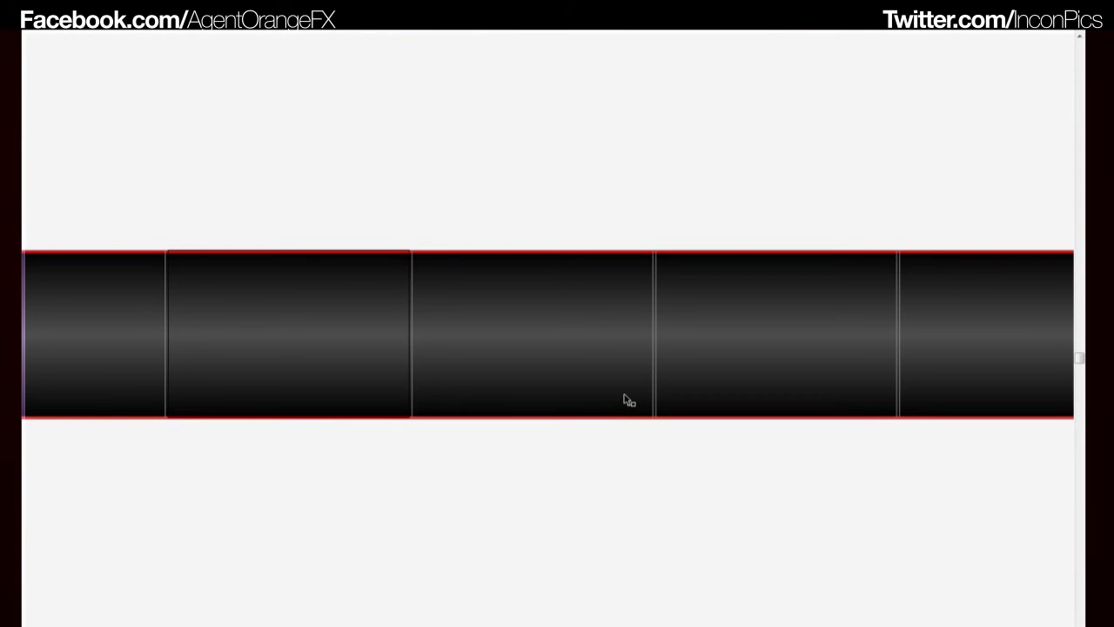
key("w")
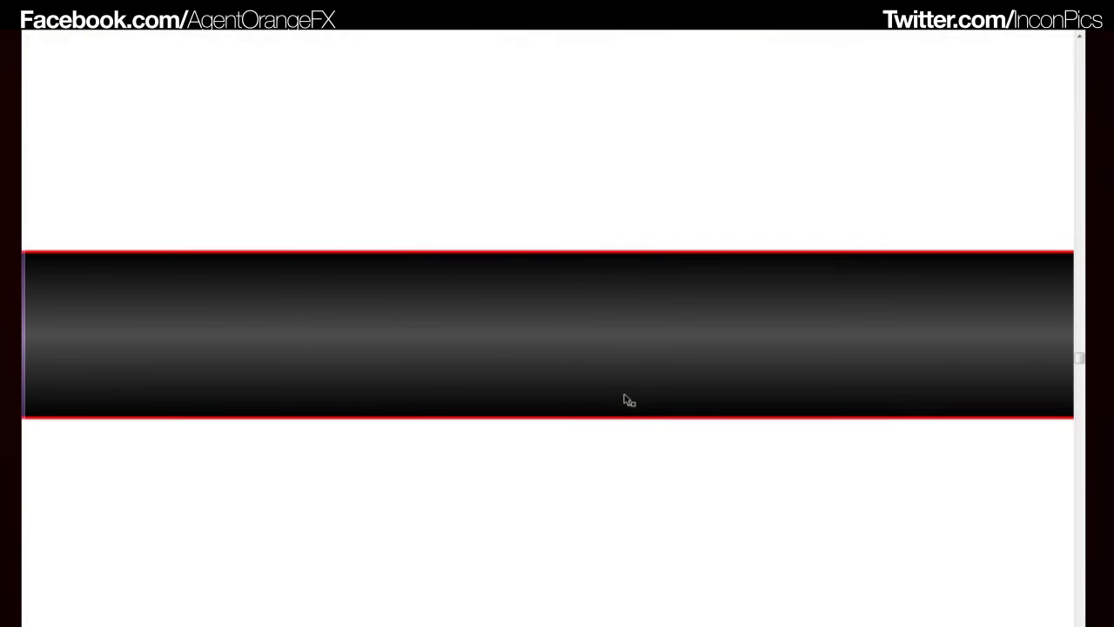
scroll(629, 400, "down", 2)
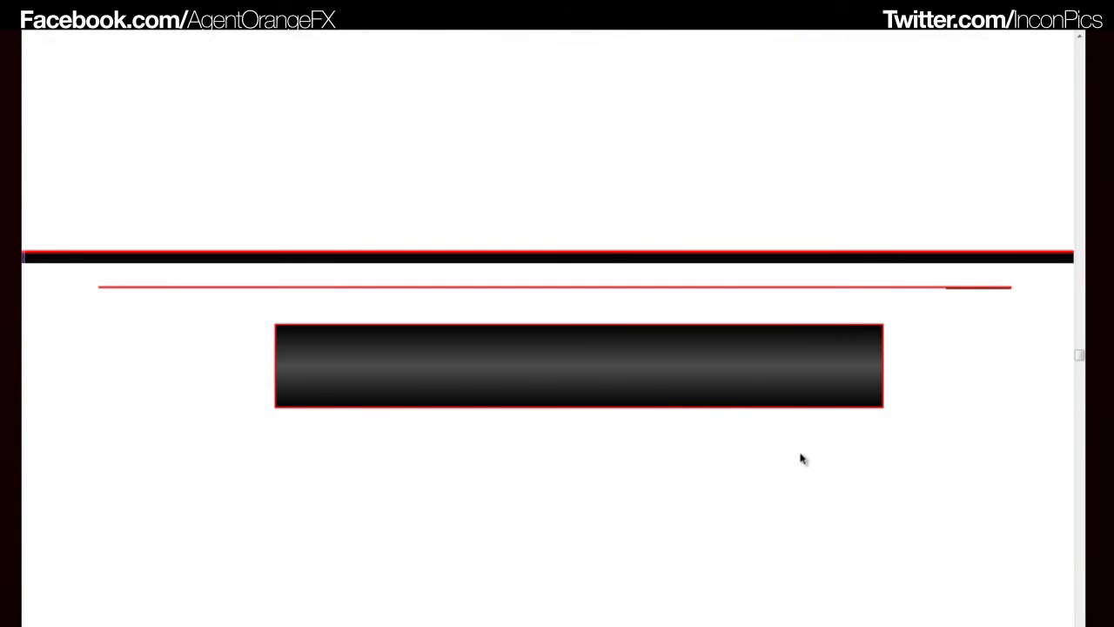
key("f")
left_click_drag(772, 402, 678, 350)
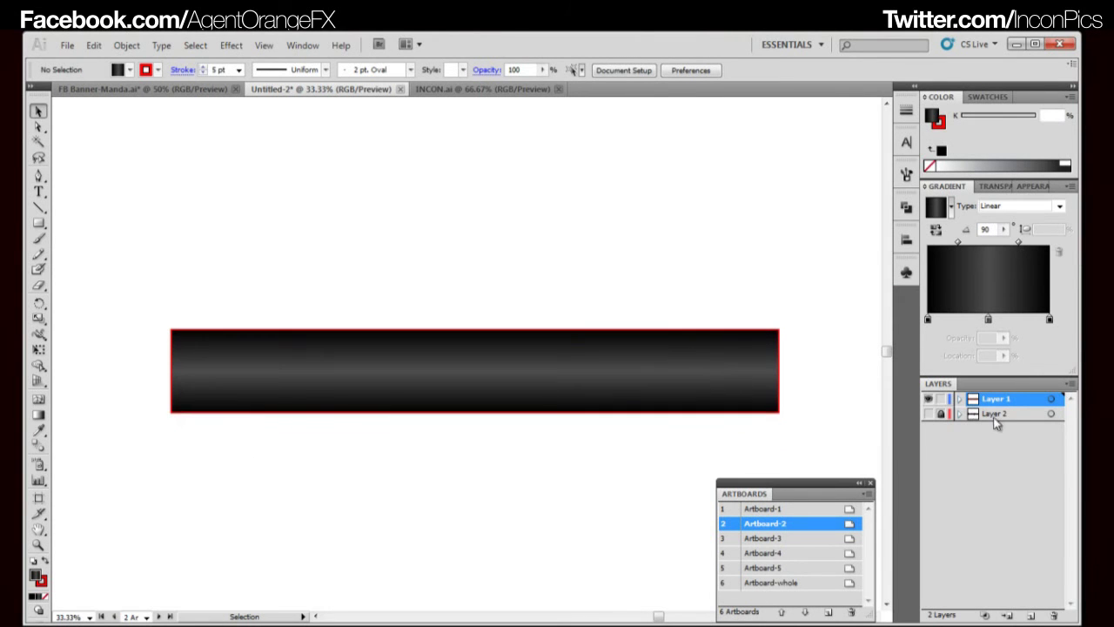
- Make Layer 2 with the logo visible and move it above Layer 1
left_click(960, 413)
left_click(959, 414)
left_click(928, 414)
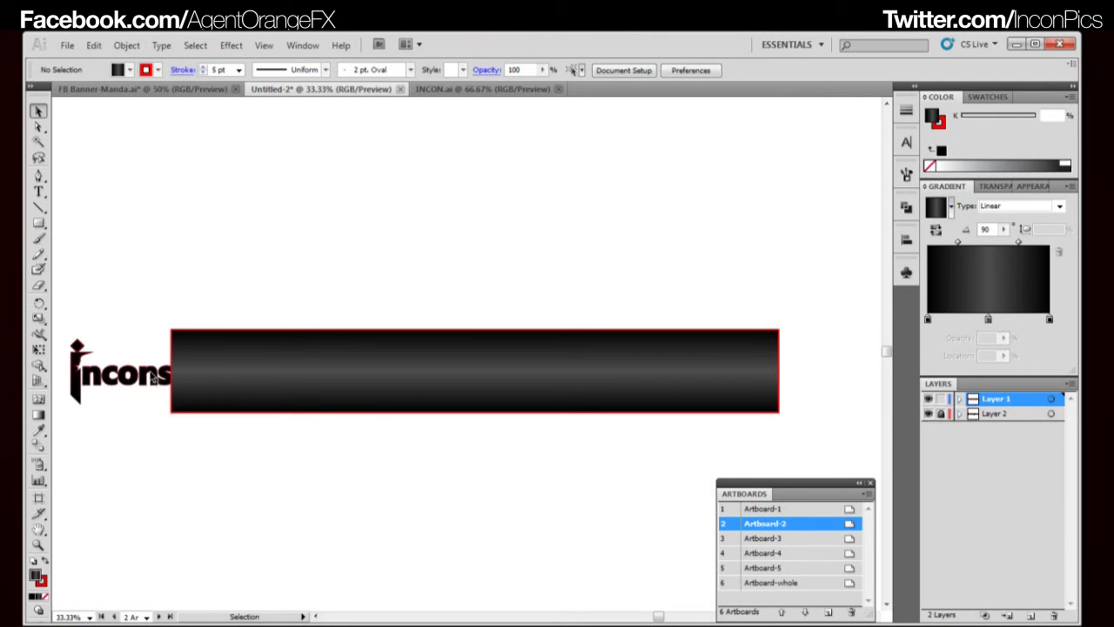
left_click_drag(988, 414, 992, 398)
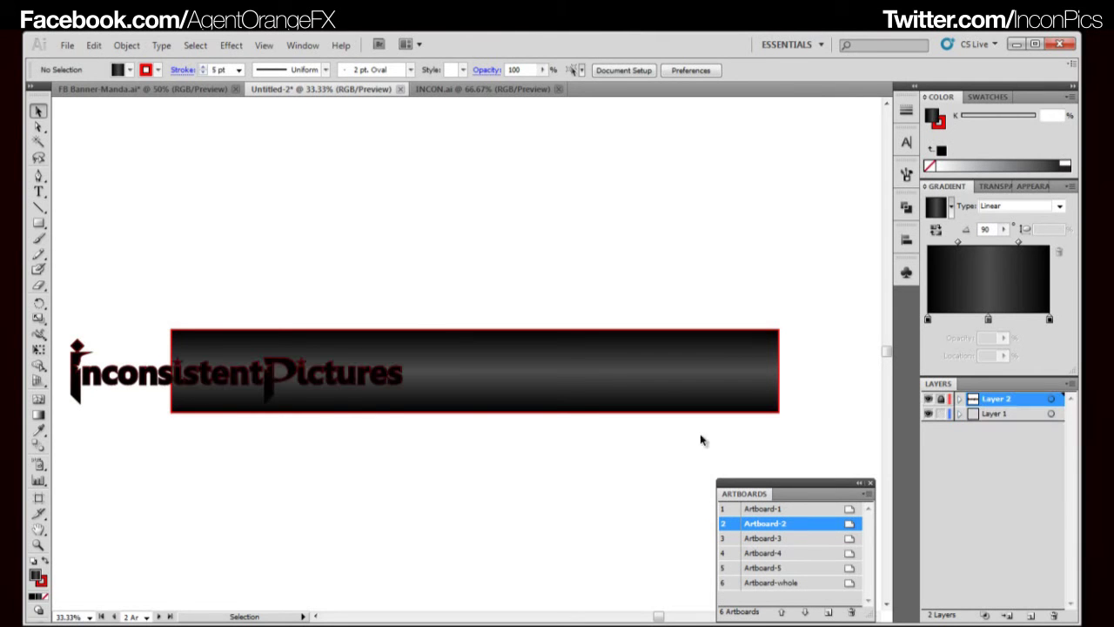
- Unlock Layer 2 and move the InconsistentPictures logo fully onto the background rectangle, near the middle of the banner
left_click_drag(332, 383, 536, 386)
key("ctrl+z")
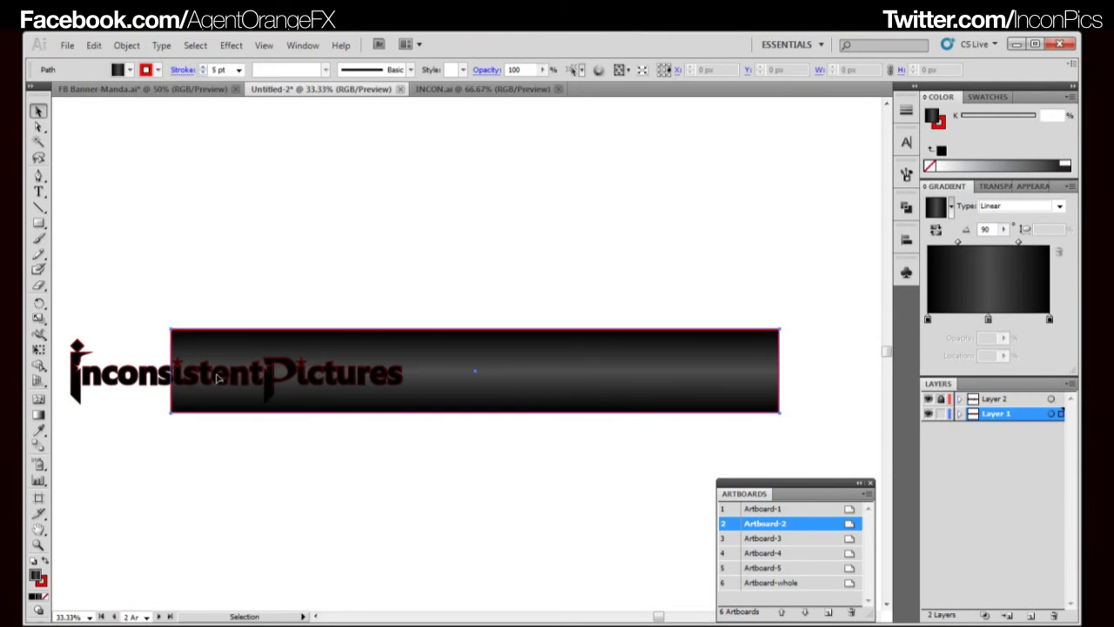
left_click(152, 380)
left_click(941, 398)
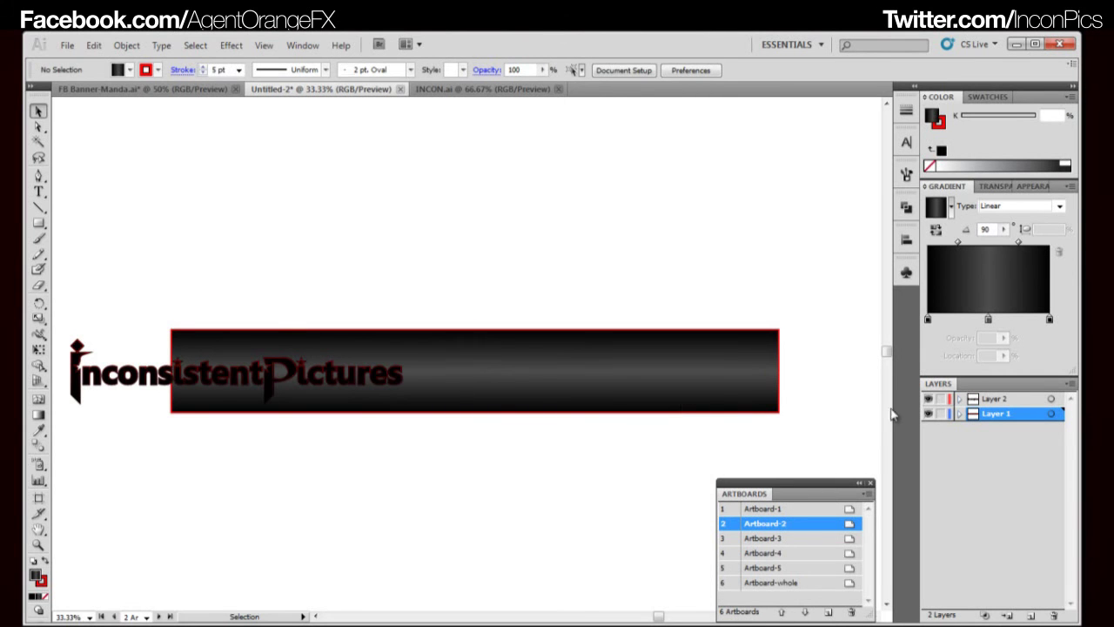
left_click_drag(162, 372, 422, 373)
left_click(534, 504)
left_click_drag(510, 505, 456, 476)
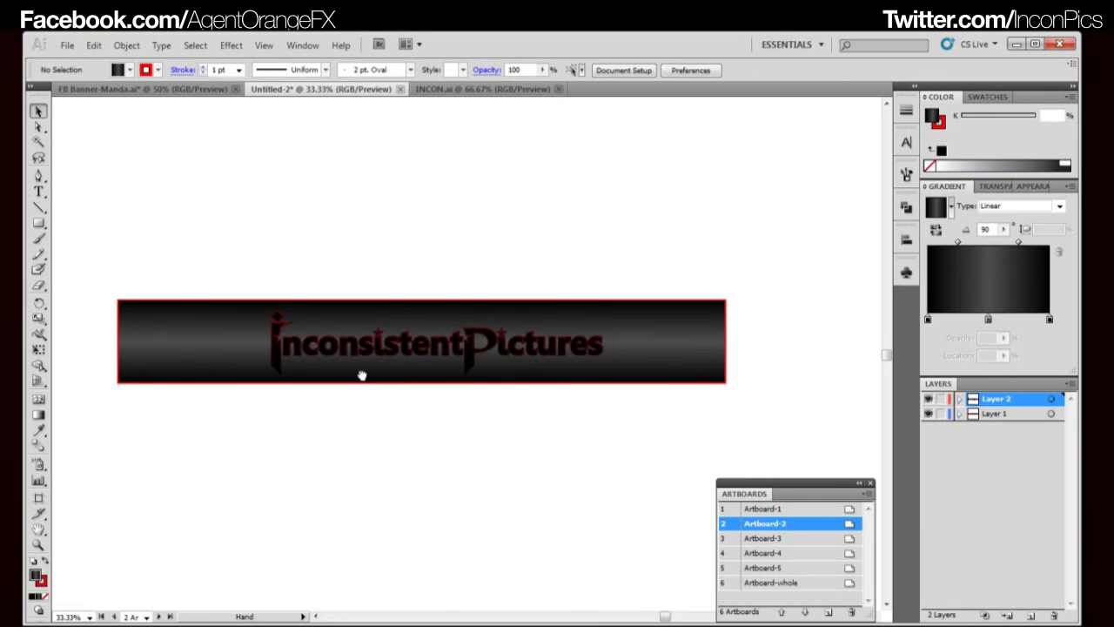
left_click_drag(358, 373, 412, 396)
left_click(439, 368)
left_click(519, 470)
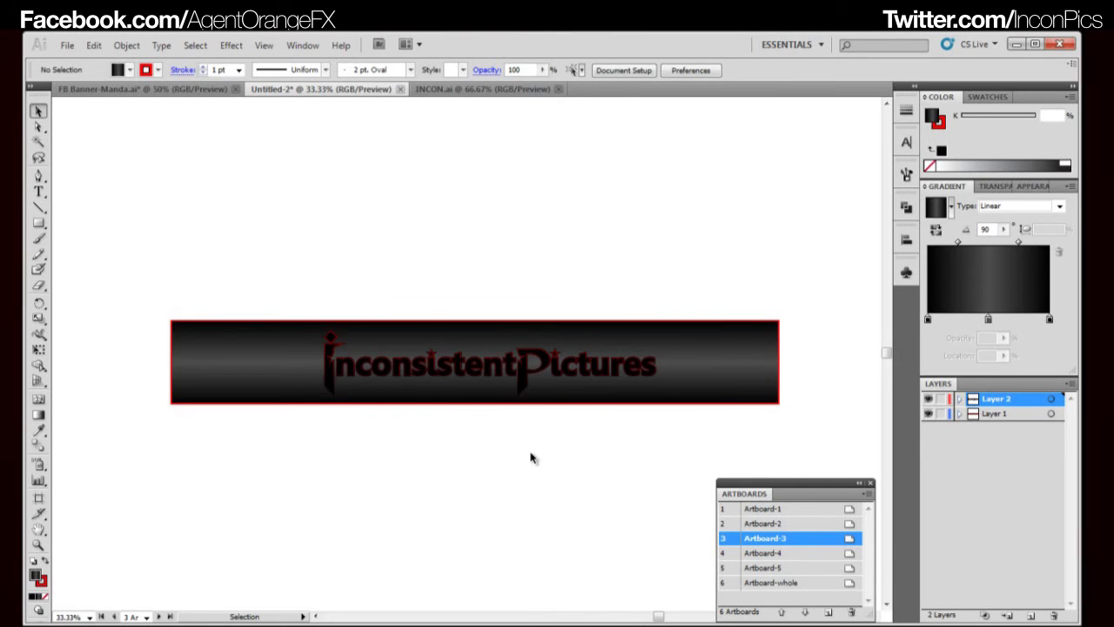
- Show the artboard edges again and nudge the logo about 41 px to the left
key("ctrl+shift+h")
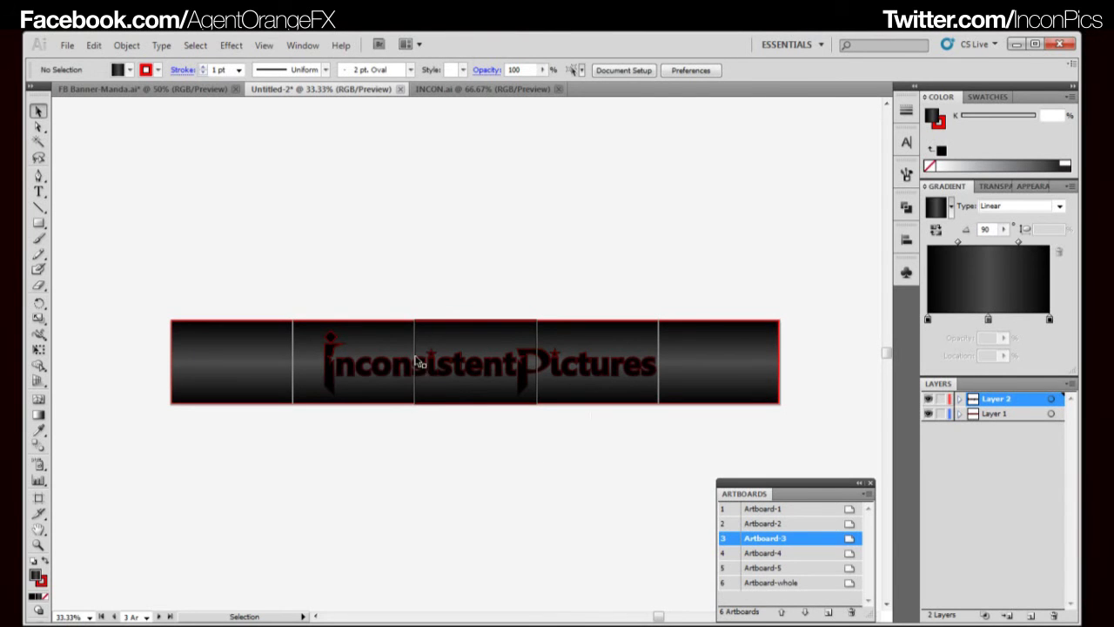
left_click(549, 366)
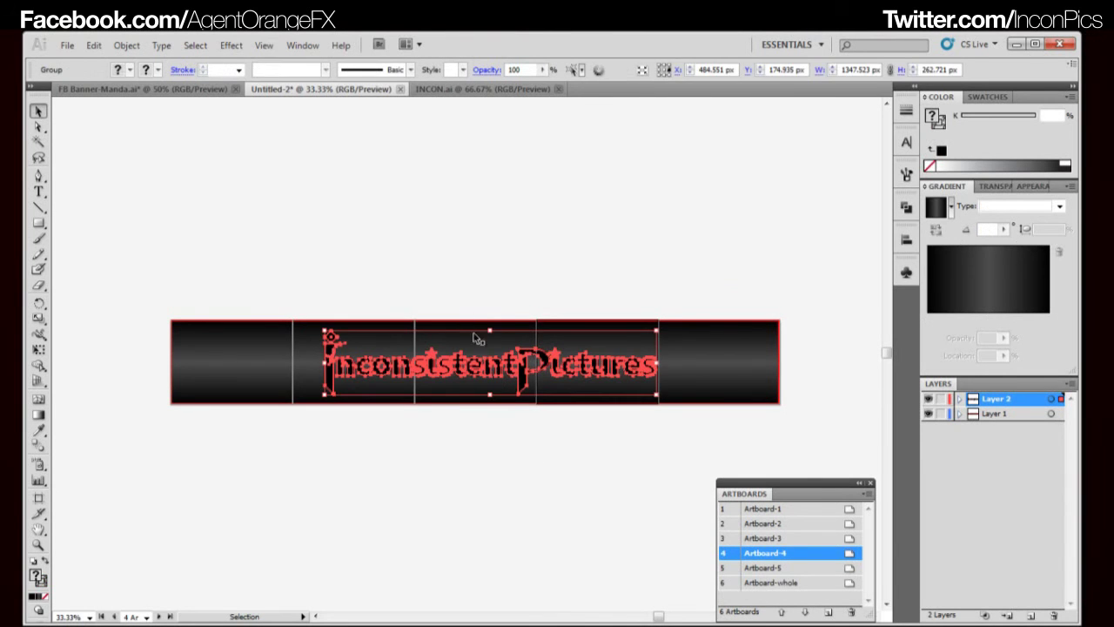
key("Left")
key("Left")
key("Left")
key("Left")
key("Left")
key("Left")
key("Left")
key("Left")
key("Left")
key("Left")
key("Left")
key("Left")
key("Left")
key("Left")
key("Left")
key("Left")
key("Left")
key("Left")
key("Left")
key("Left")
key("Left")
key("Left")
key("Left")
key("Left")
key("Left")
key("Left")
key("Left")
key("Left")
key("Left")
key("Left")
key("Left")
key("Left")
key("Left")
key("Left")
key("Left")
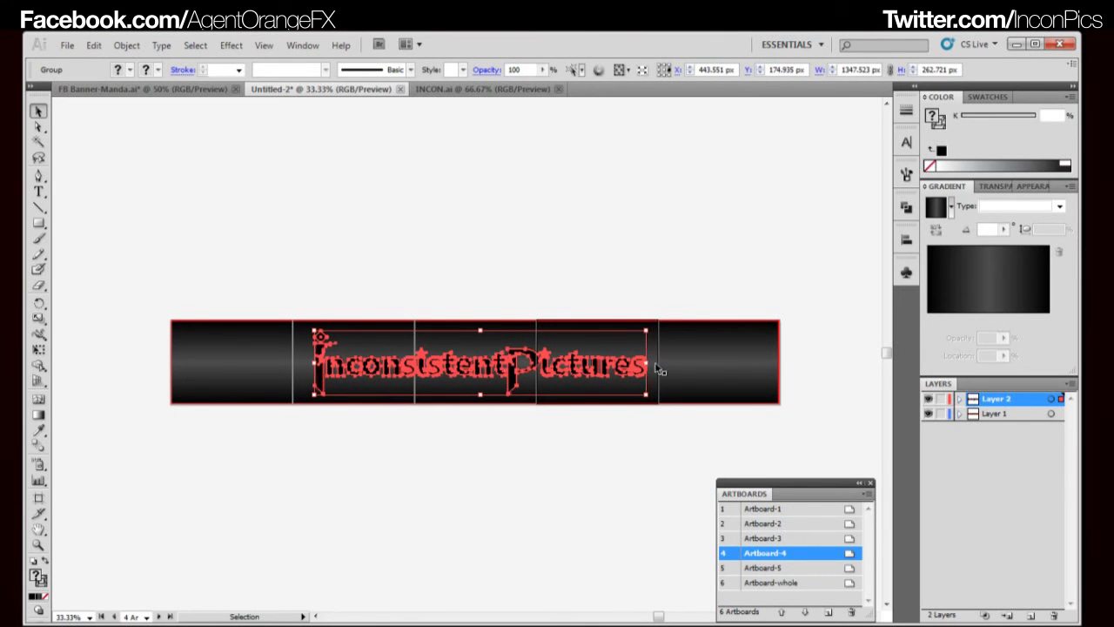
- Enlarge the logo to about 2171 × 423 px so that it spans all five small artboards, and deselect it
left_click_drag(647, 362, 747, 374)
left_click_drag(598, 400, 607, 393)
left_click(530, 457)
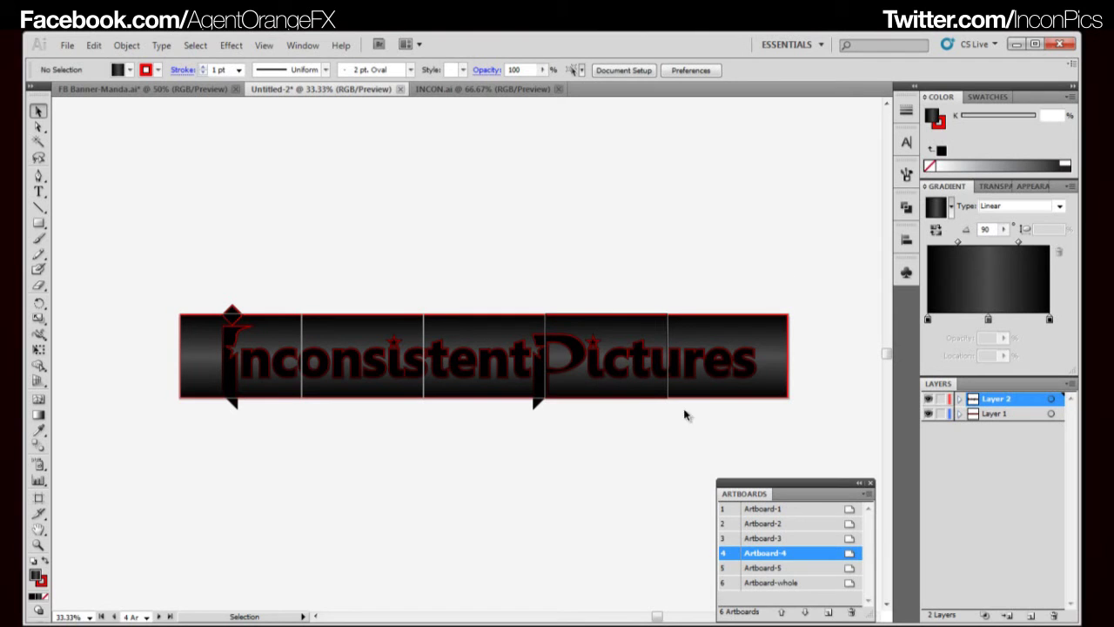
- Examine the logo's sections on the individual artboards and on Artboard-whole, fitting each in the window and ending on Artboard-1
key("space")
left_click_drag(643, 323, 633, 287)
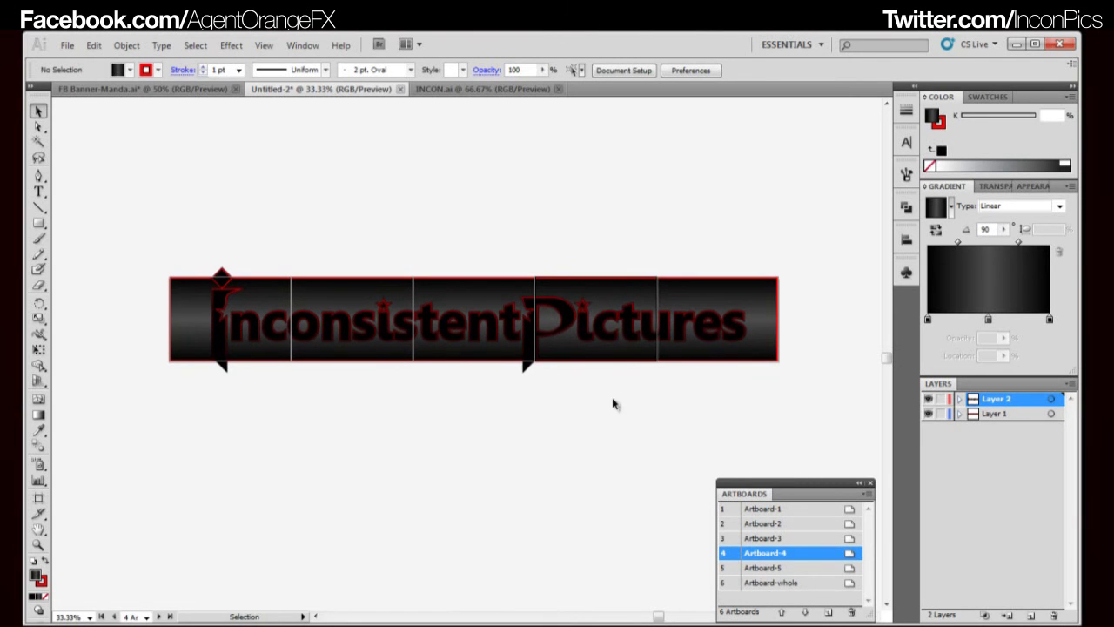
left_click(783, 509)
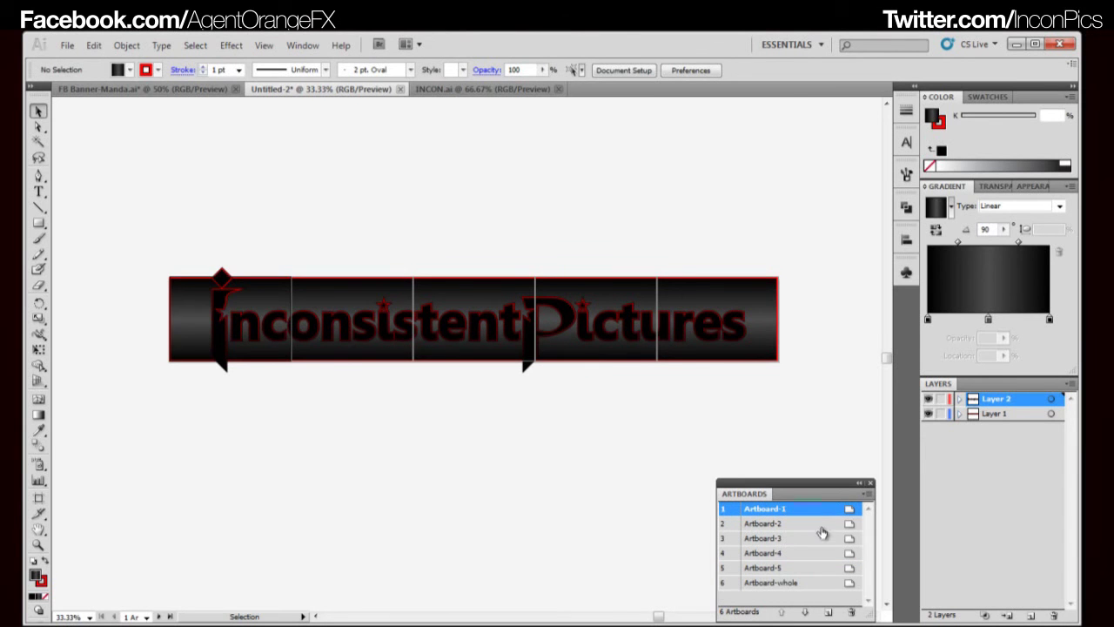
double_click(811, 513)
left_click(816, 437)
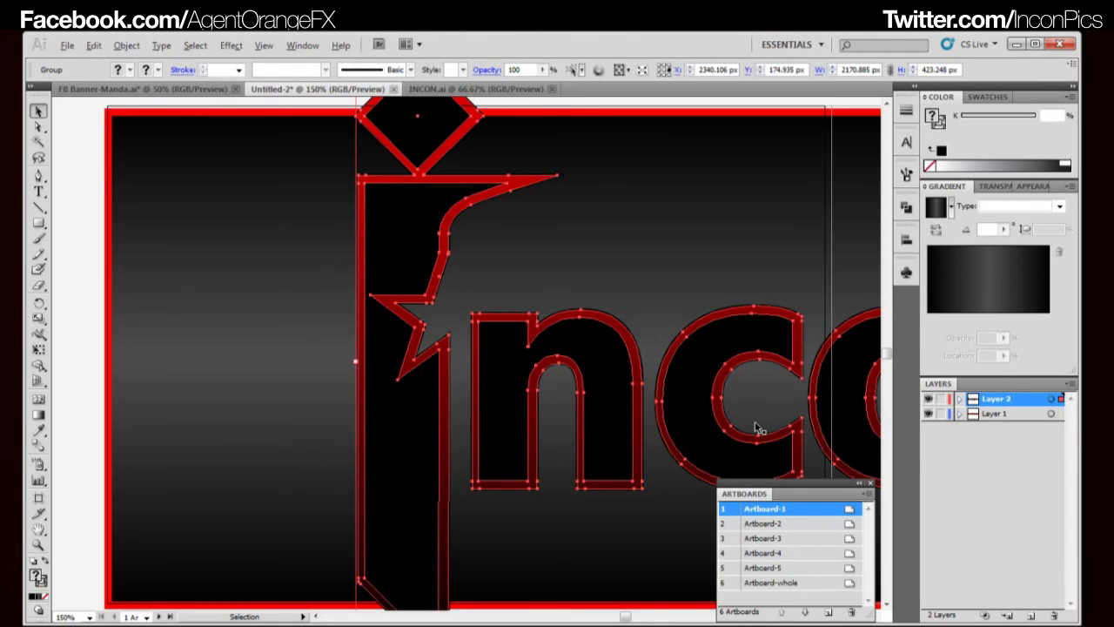
key("ctrl+minus")
left_click(356, 462)
left_click_drag(380, 421, 368, 417)
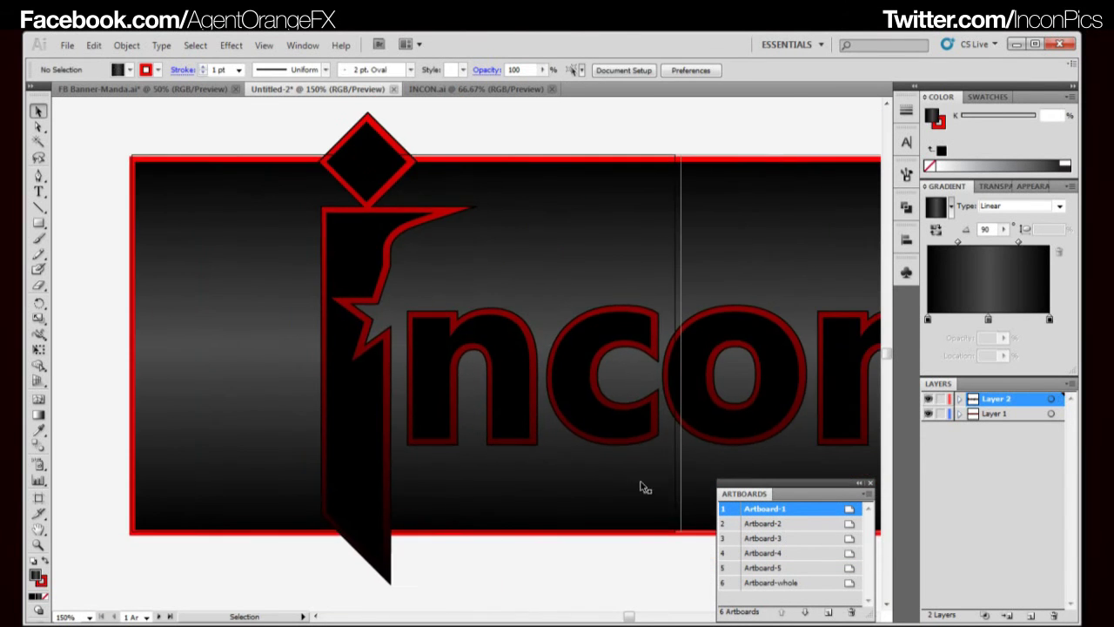
double_click(780, 524)
double_click(780, 514)
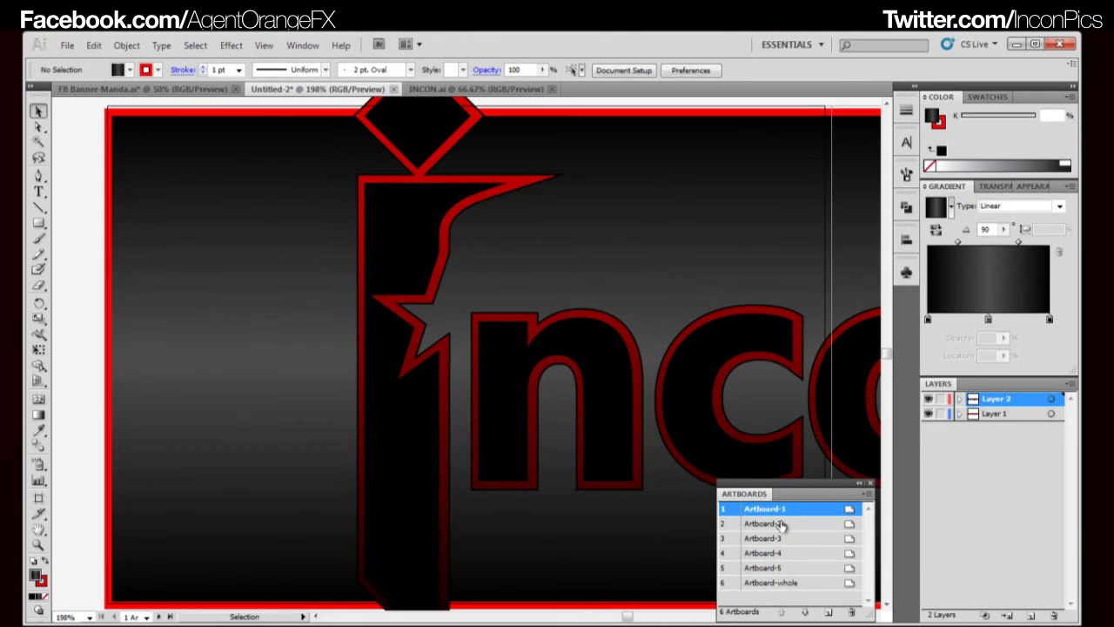
double_click(781, 553)
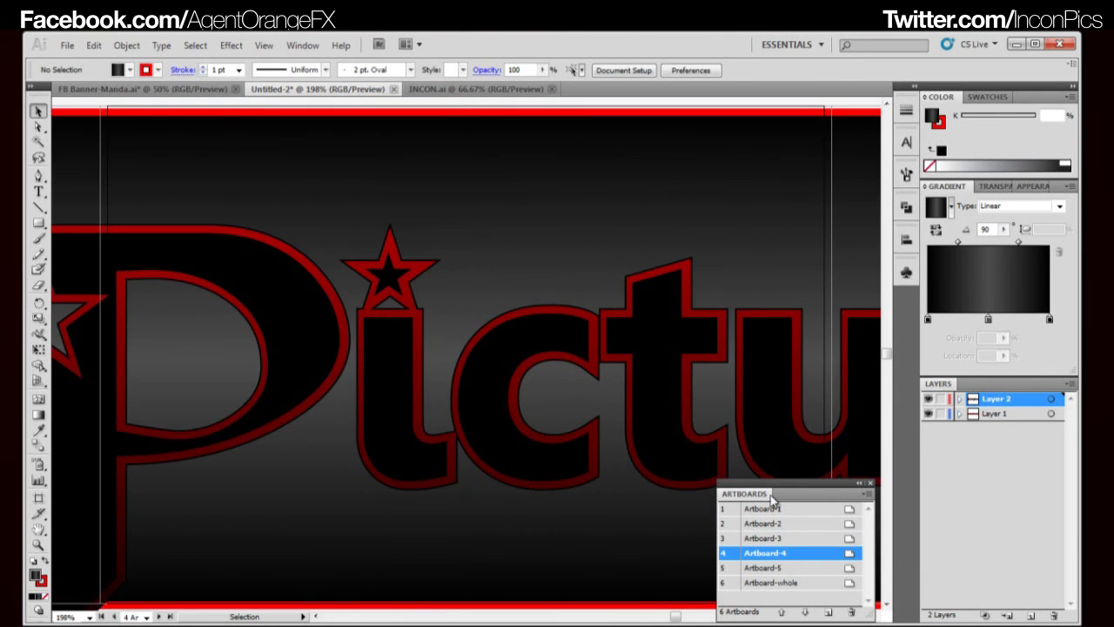
double_click(787, 568)
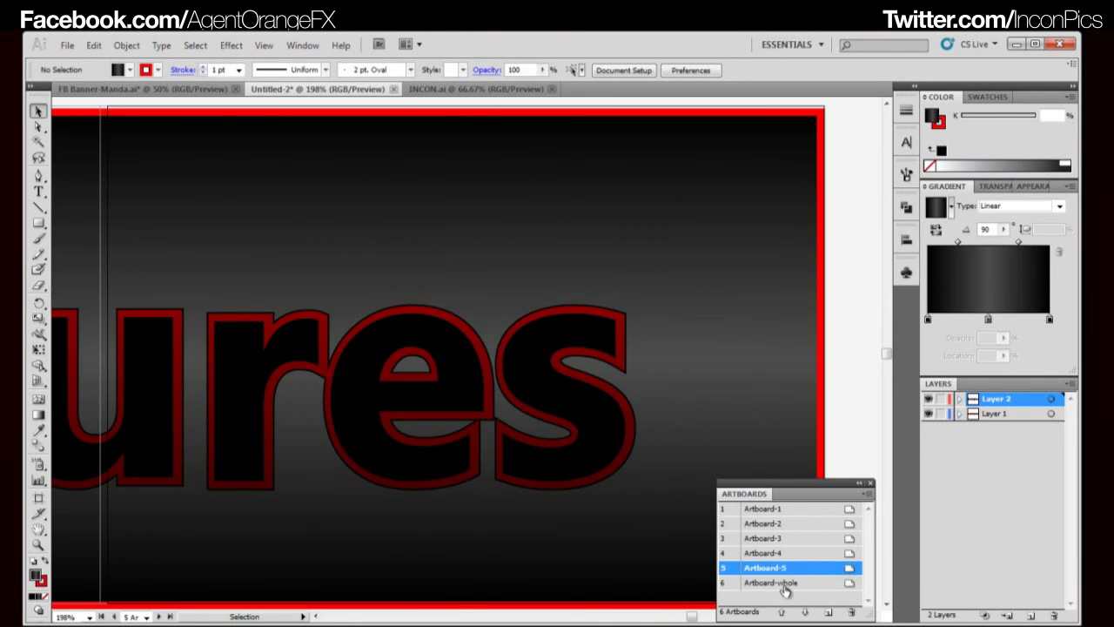
double_click(786, 583)
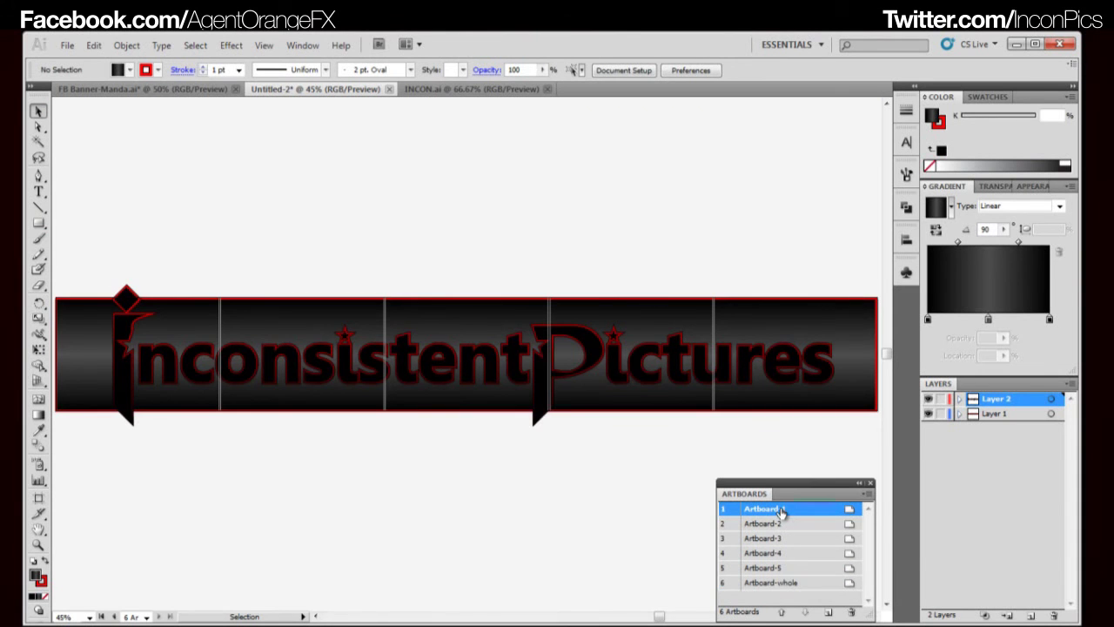
double_click(780, 510)
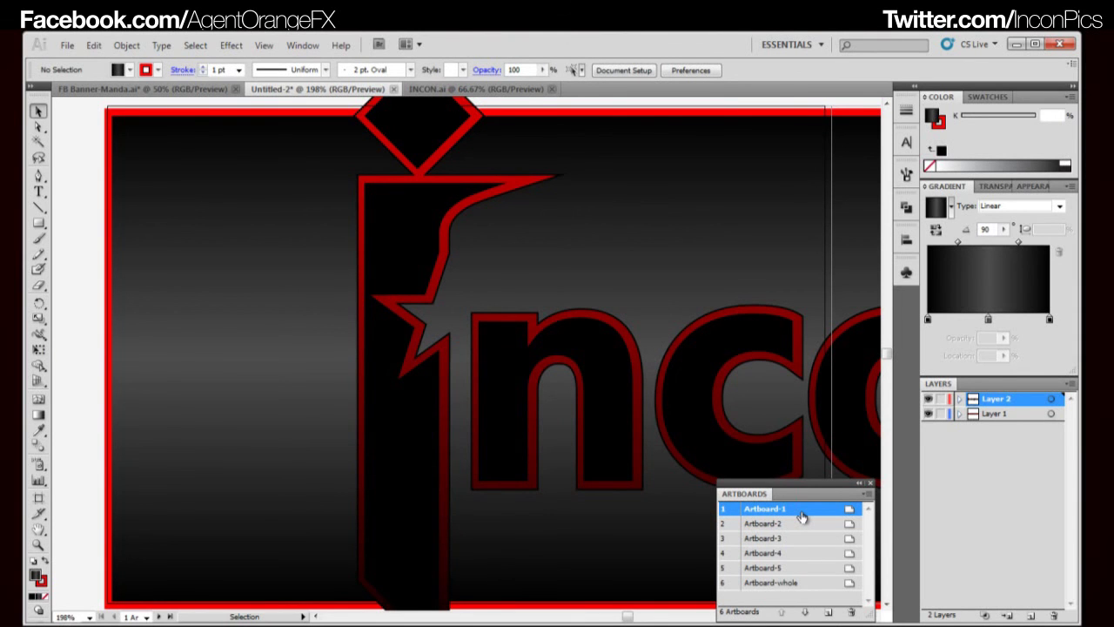
- Open Save for Web & Devices for Artboard-1 and show the image size settings of the JPEG export
key("ctrl+alt+shift+s")
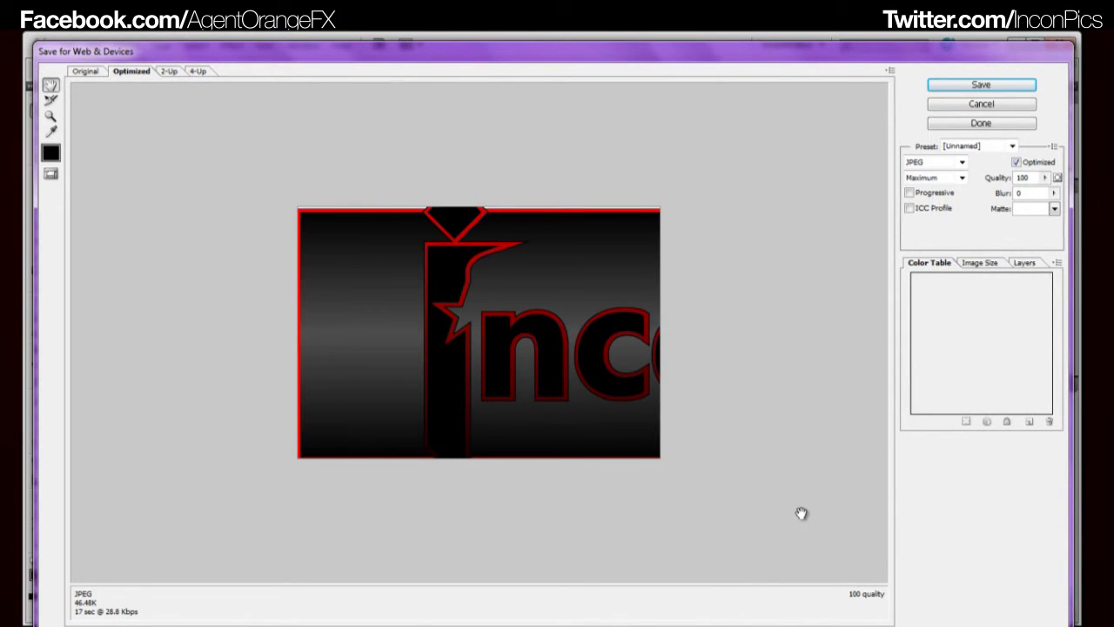
left_click(995, 123)
left_click(67, 44)
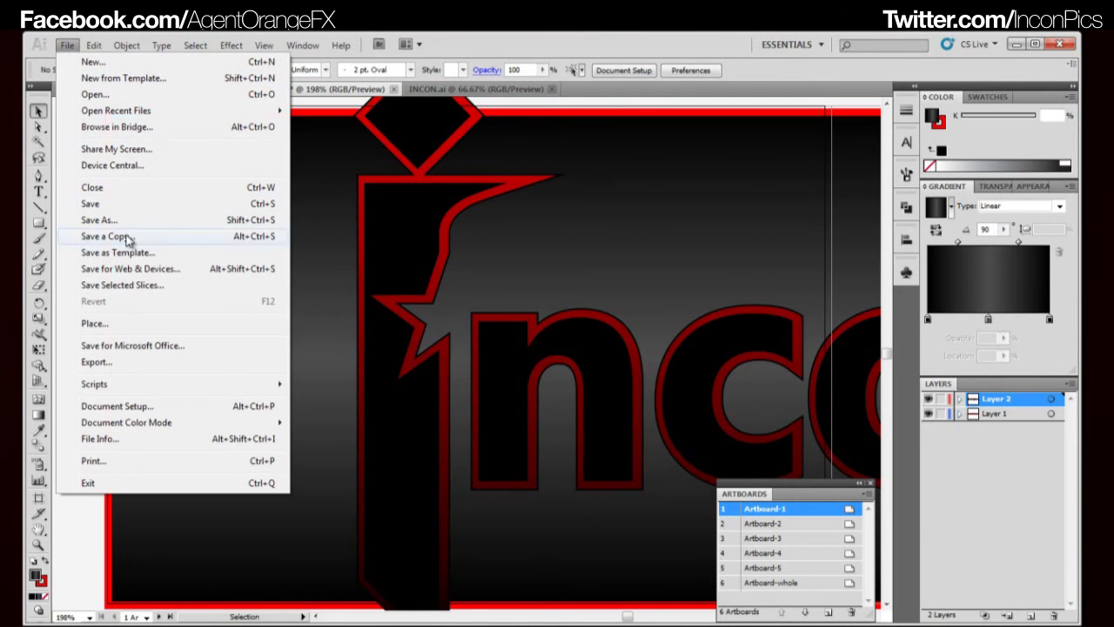
left_click(265, 272)
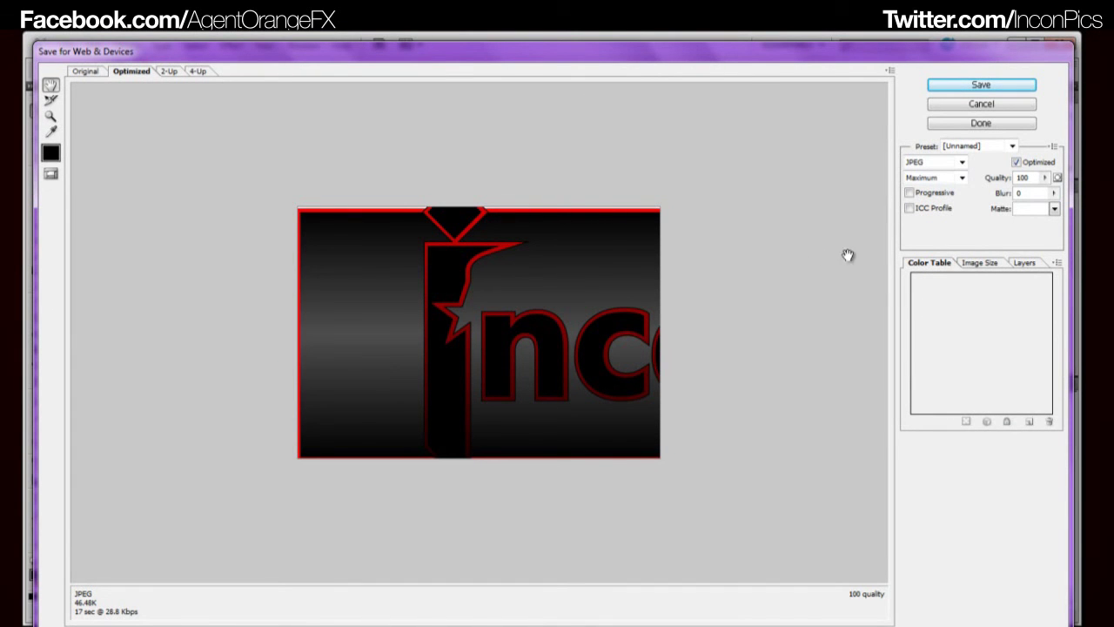
left_click(974, 264)
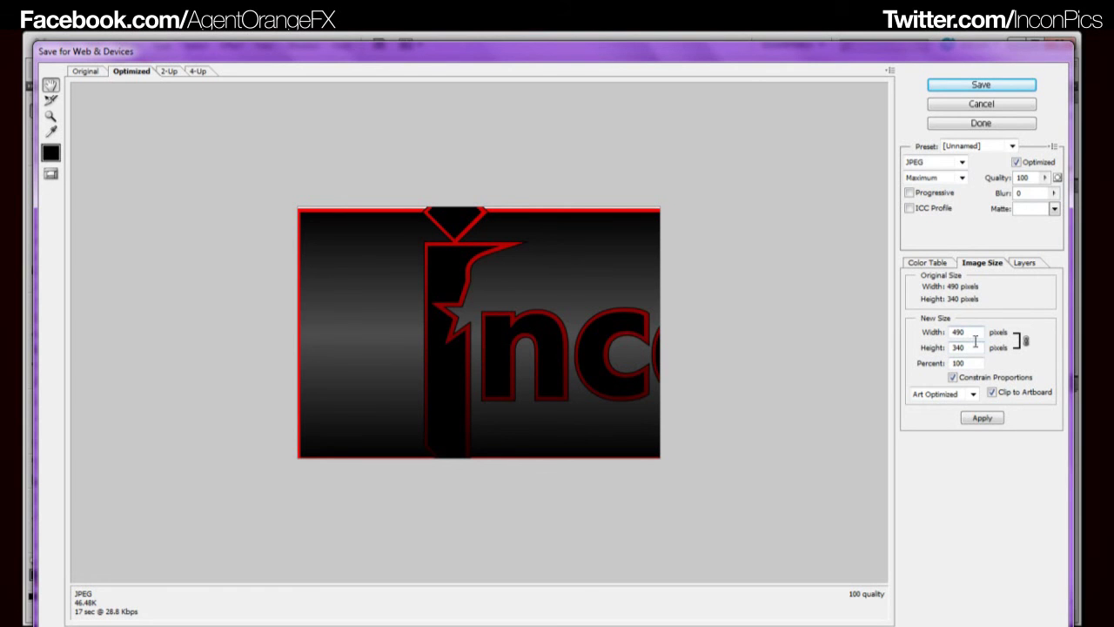
- Apply the export size with Clip to Artboard turned off to preview the unclipped banner, and close the export dialog
left_click(992, 392)
left_click(991, 393)
left_click(992, 393)
left_click(983, 418)
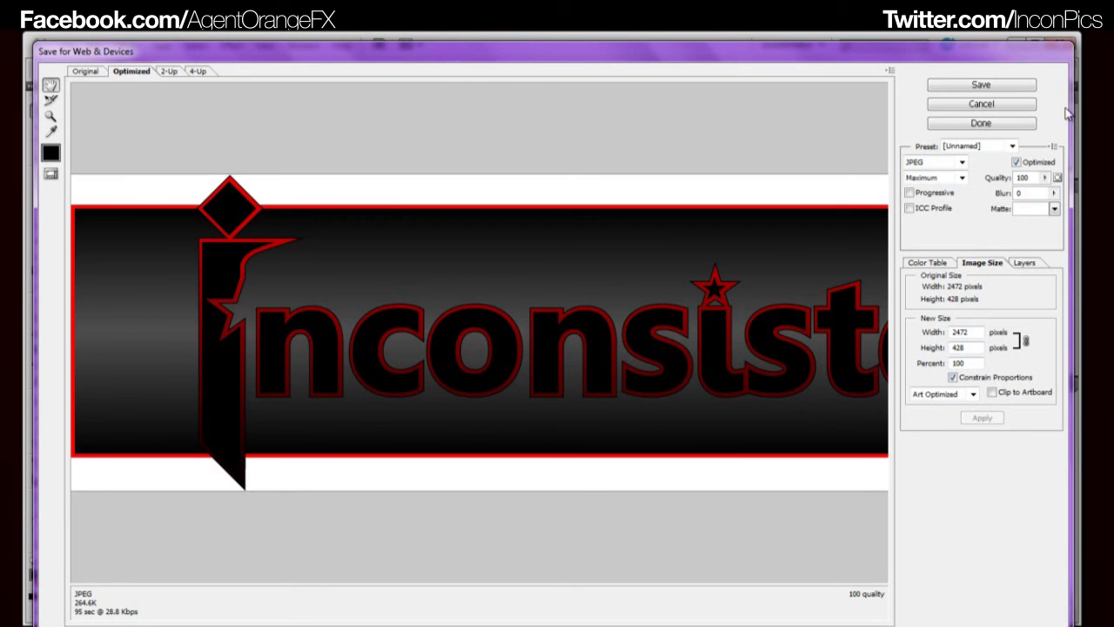
left_click(1005, 108)
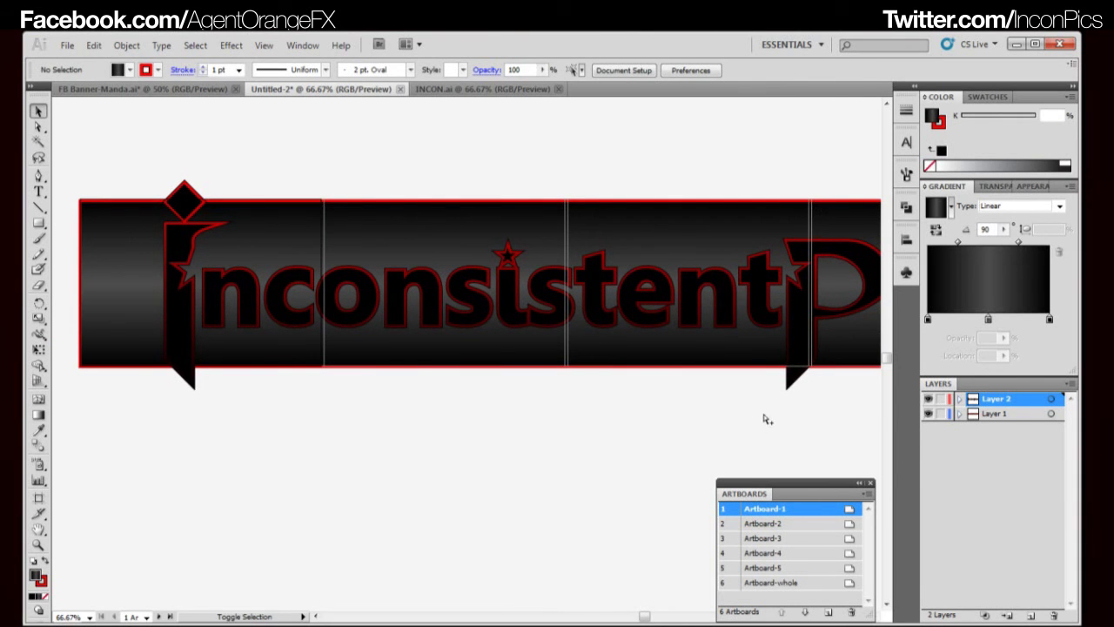
- Reopen the web export's image size settings and apply Clip to Artboard for Artboard-1
key("ctrl+alt+shift+s")
left_click(980, 263)
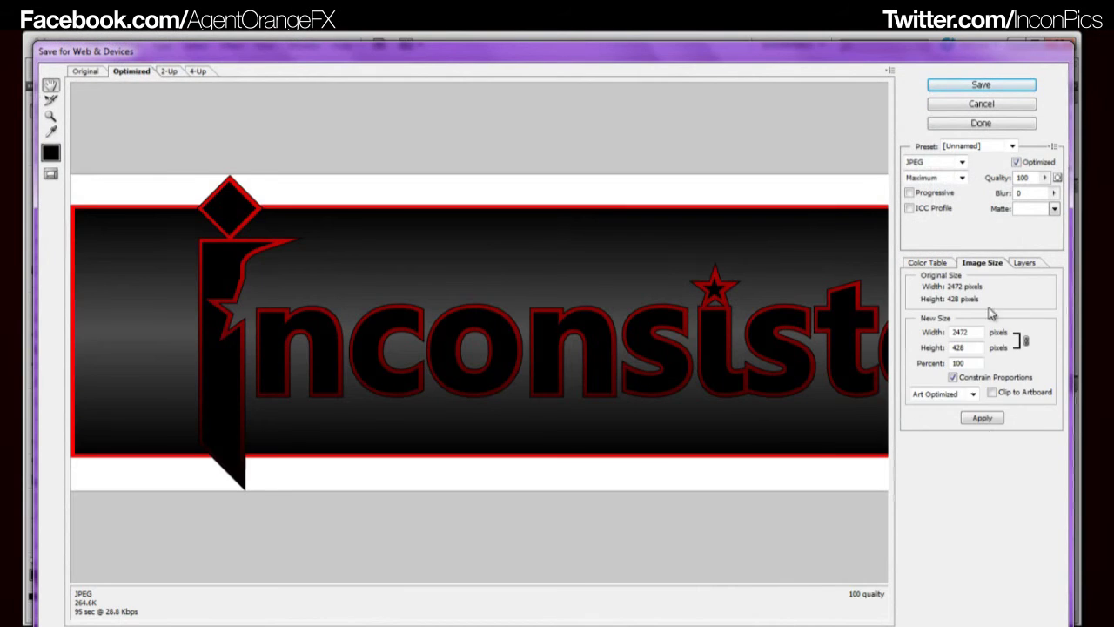
left_click(992, 391)
left_click(991, 419)
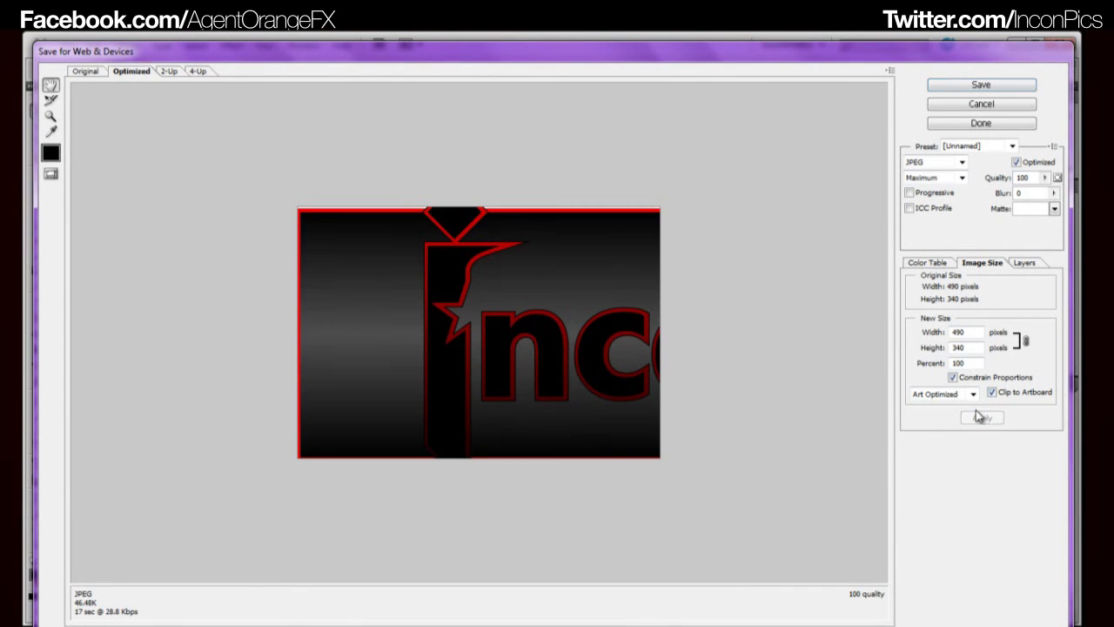
- Set the Artboard-1 export width to 98 pixels with constrained proportions and save the JPEG to the Desktop as Untitled-2
double_click(968, 363)
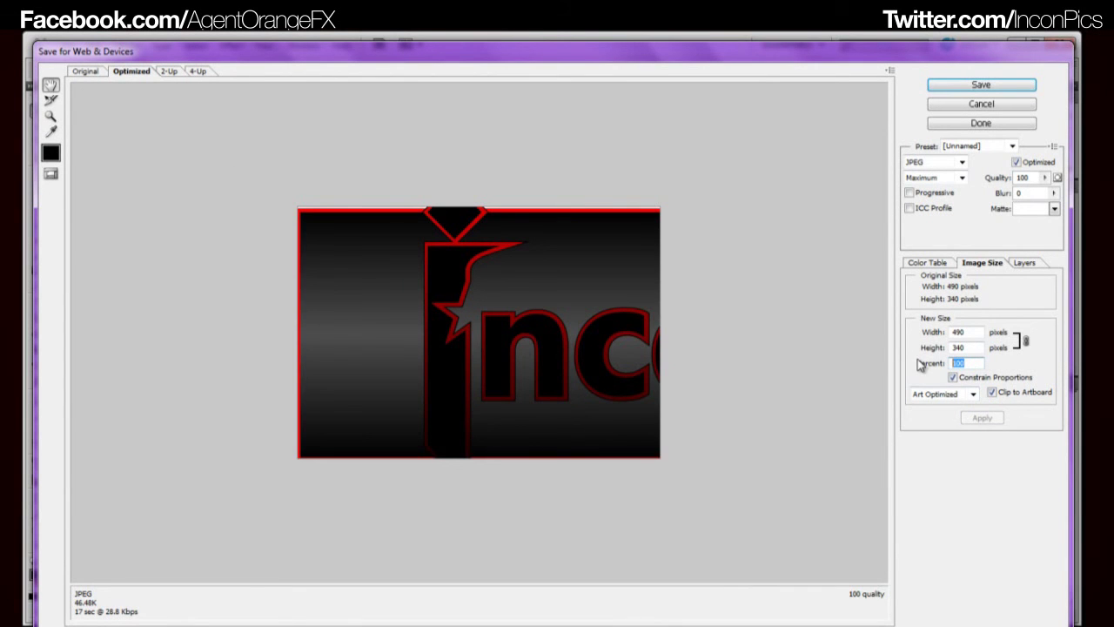
double_click(973, 332)
type("98")
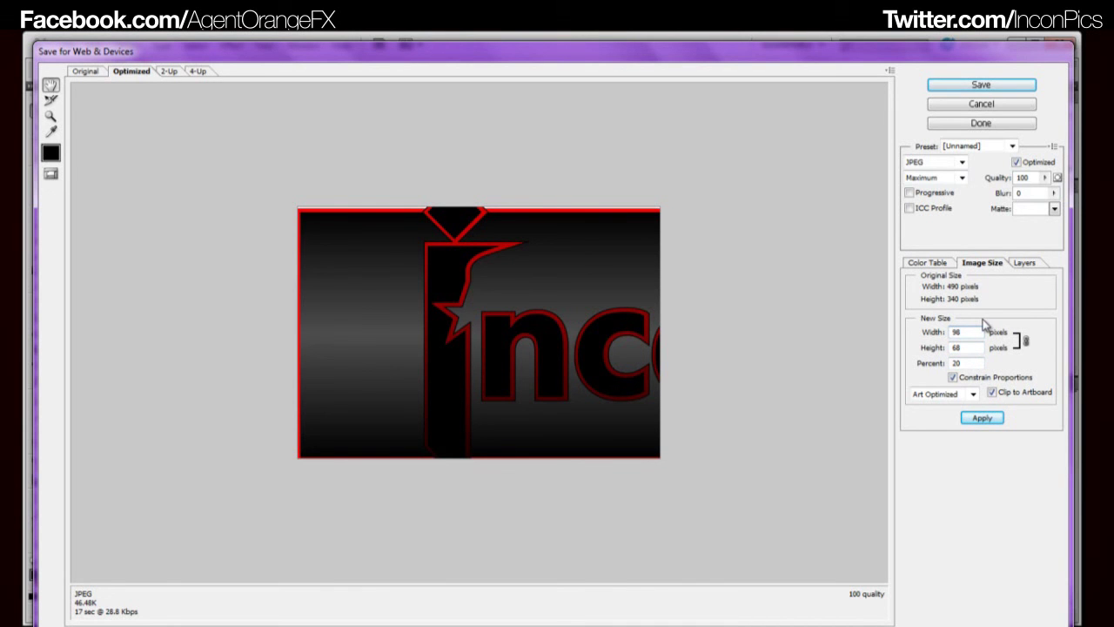
left_click(981, 418)
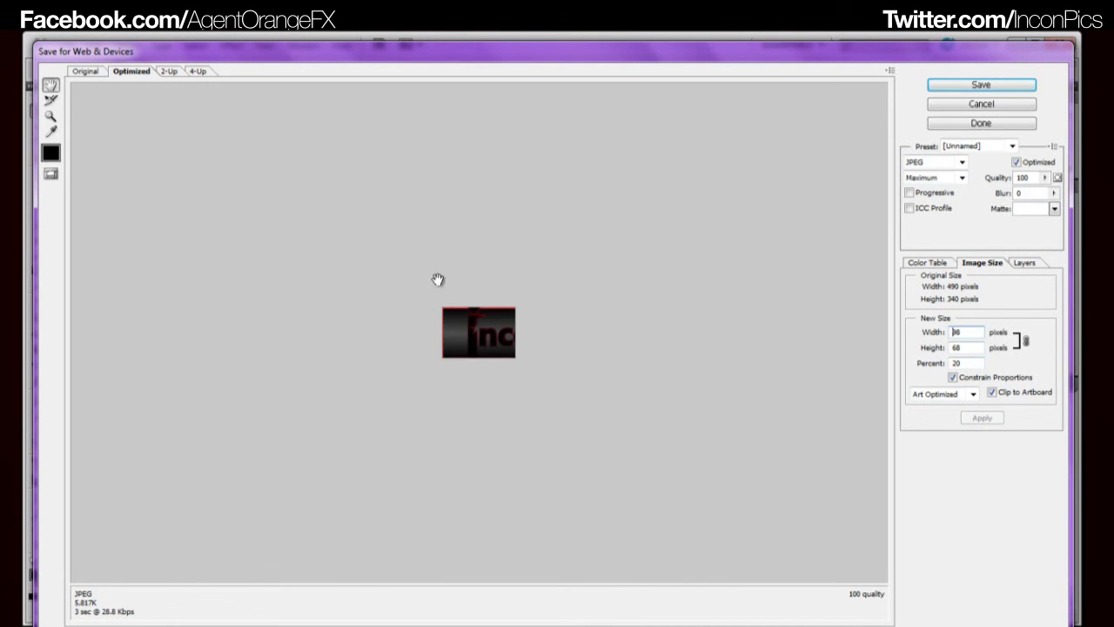
left_click(977, 87)
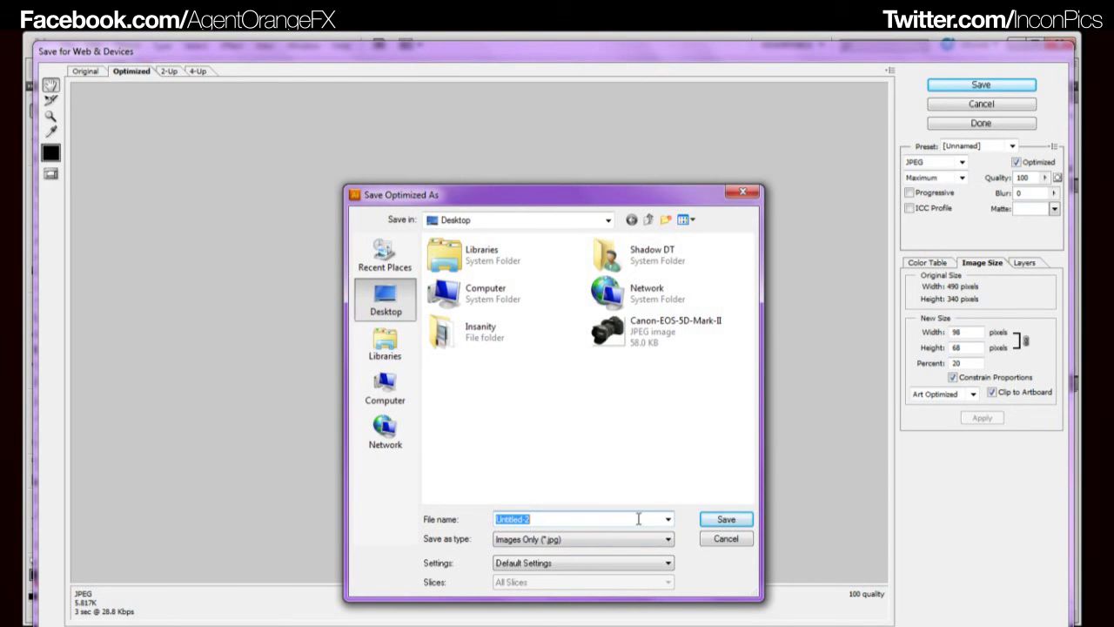
left_click(726, 521)
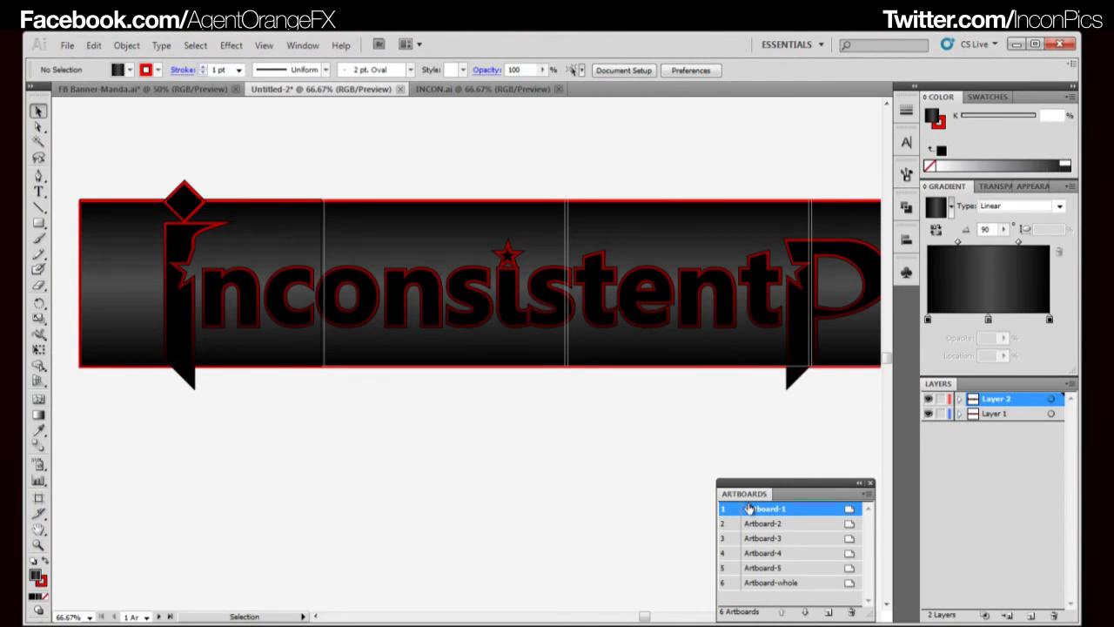
- Open the web export for Artboard-2 and scale its image size to 20 percent
left_click(769, 522)
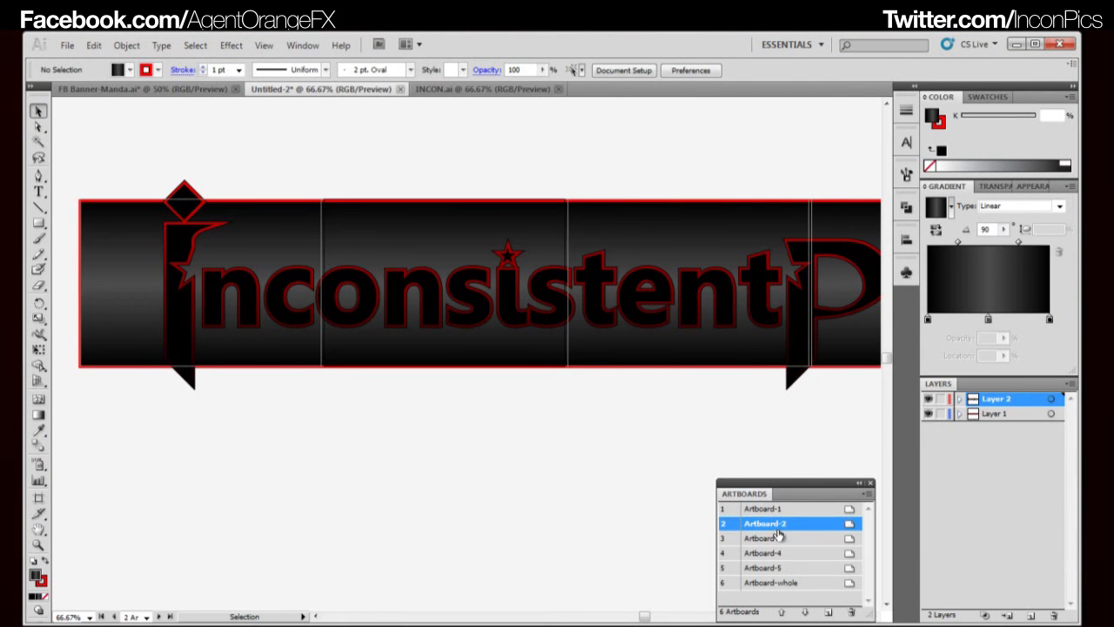
key("ctrl+alt+shift+s")
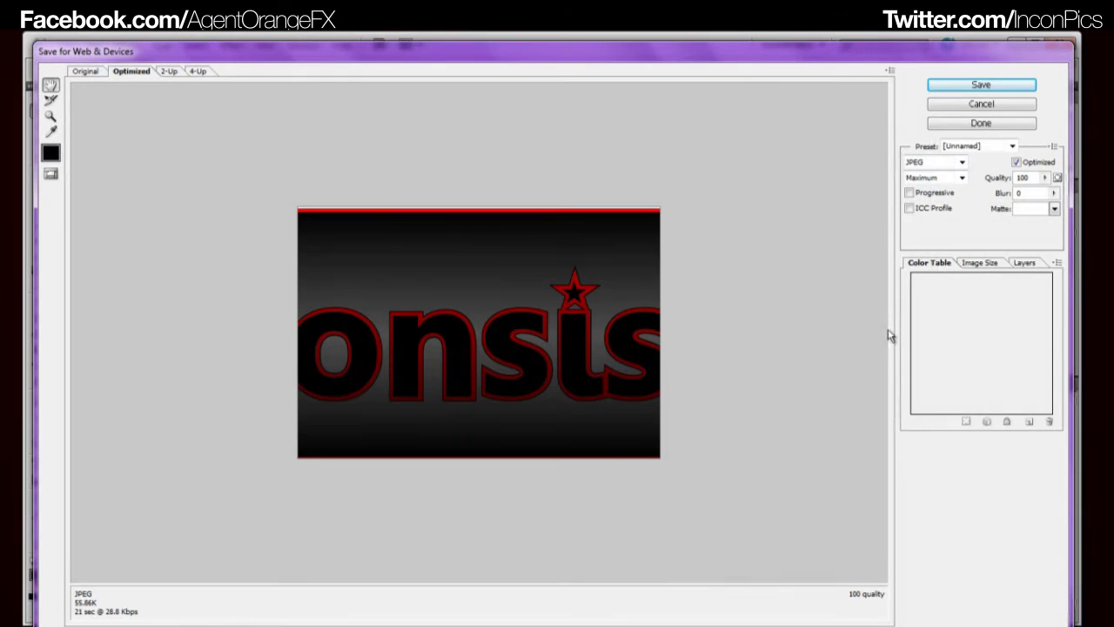
left_click(997, 266)
left_click_drag(969, 362, 874, 356)
type("20")
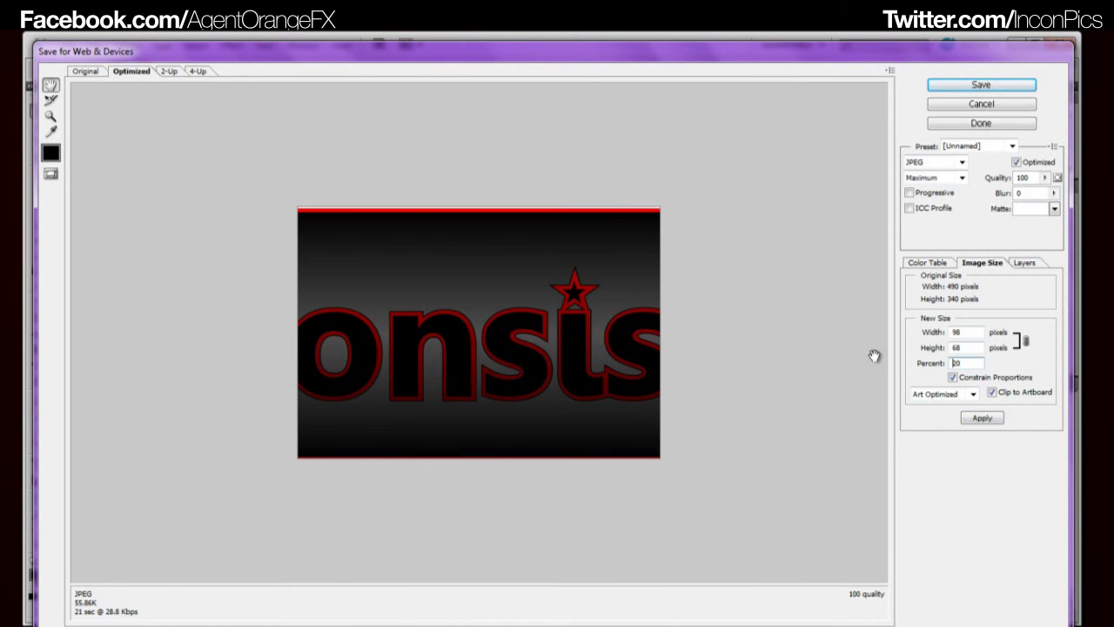
left_click(982, 418)
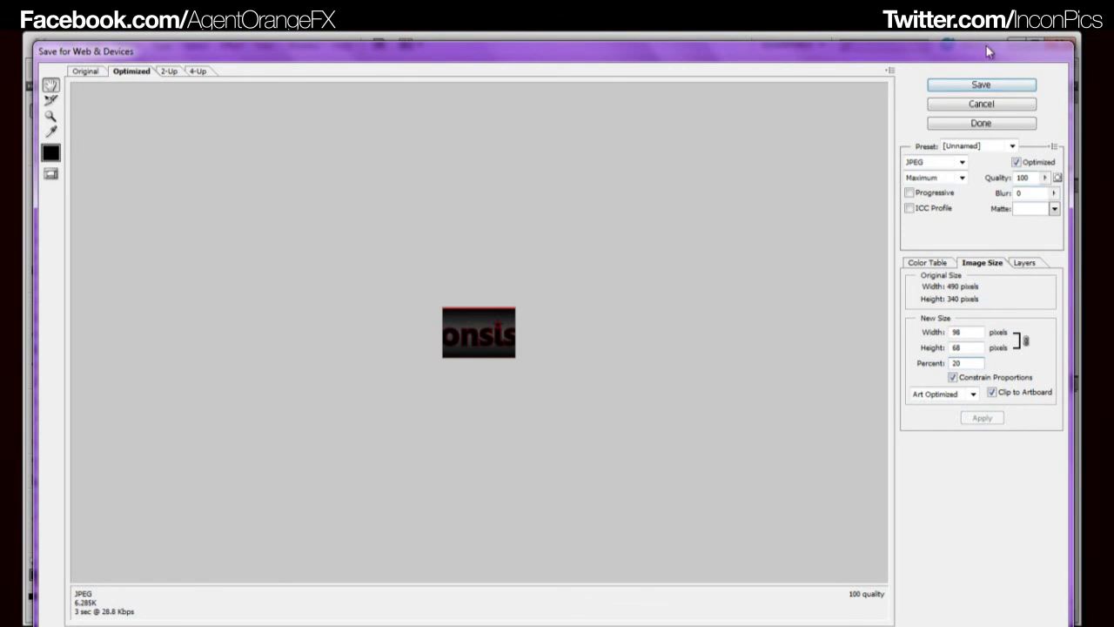
- Save the scaled Artboard-2 JPEG to the Desktop under the file name Untitled-3
left_click(980, 84)
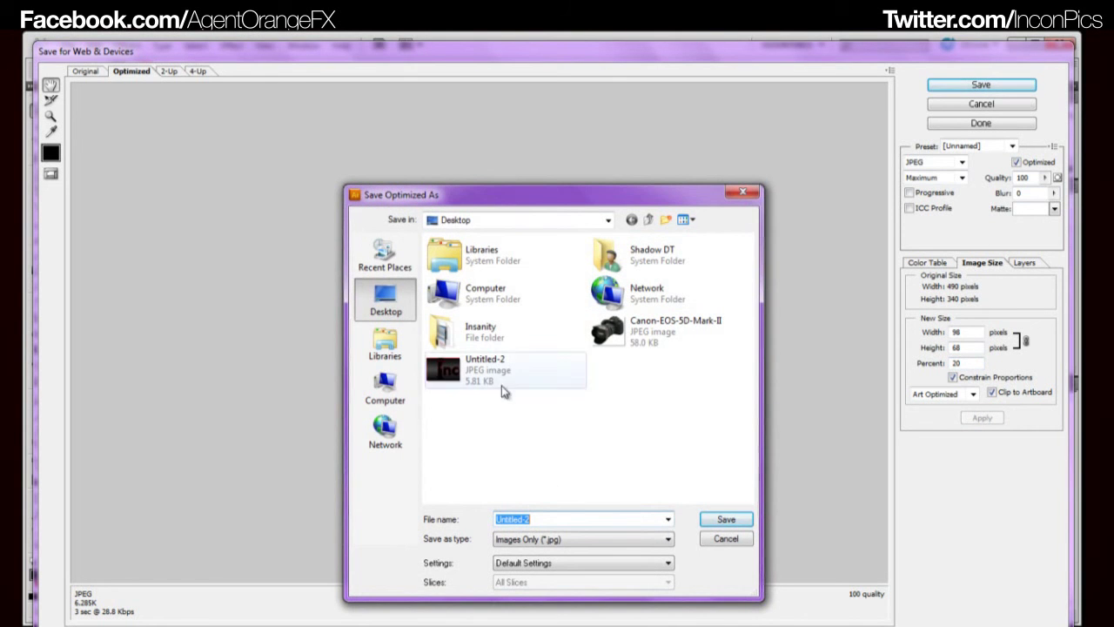
left_click(608, 541)
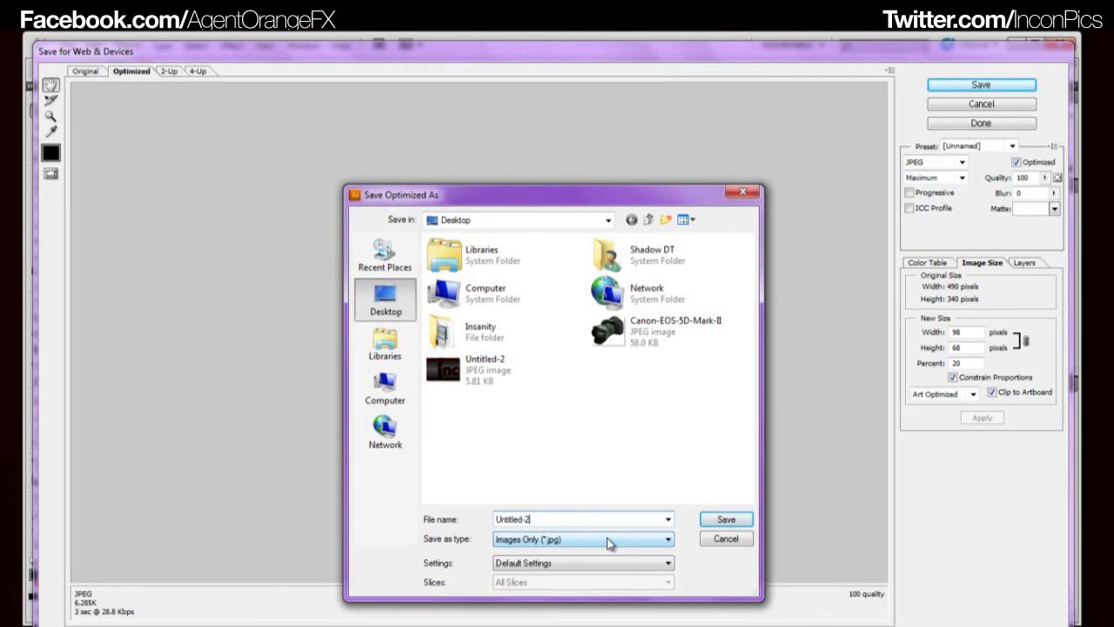
key("BackSpace")
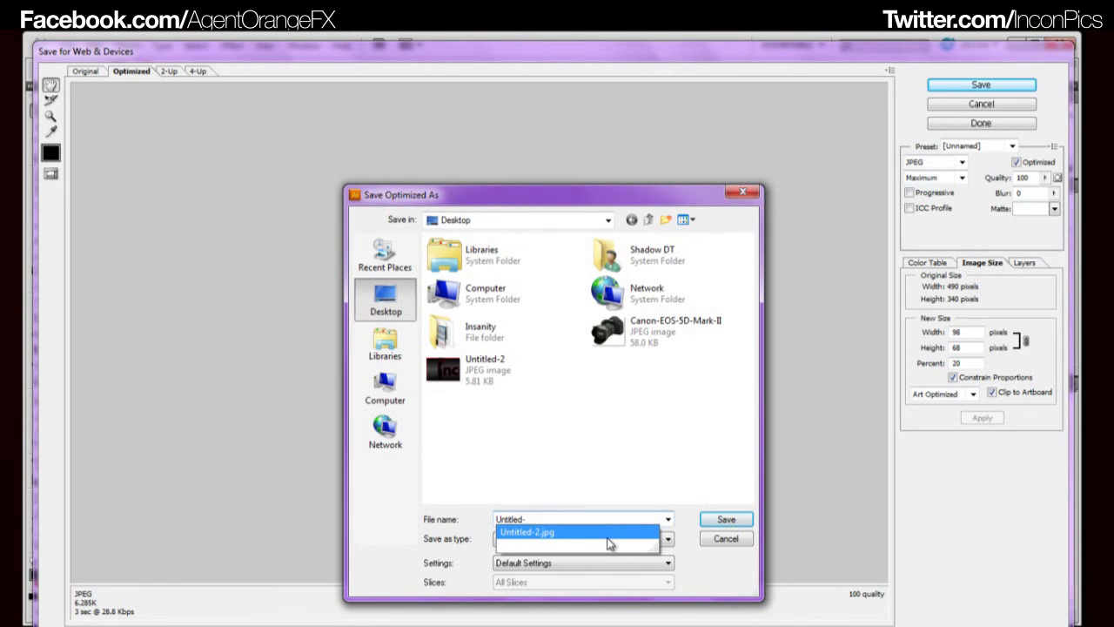
key("BackSpace")
key("BackSpace")
key("BackSpace")
key("BackSpace")
key("BackSpace")
key("BackSpace")
key("BackSpace")
key("BackSpace")
key("BackSpace")
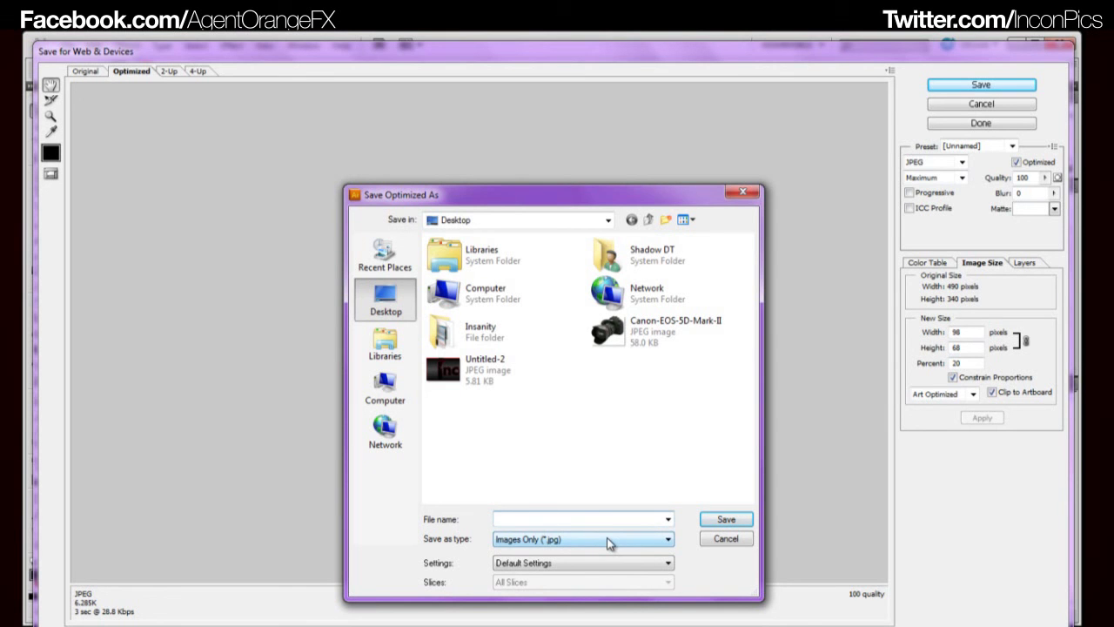
left_click(513, 379)
left_click(571, 517)
key("Return")
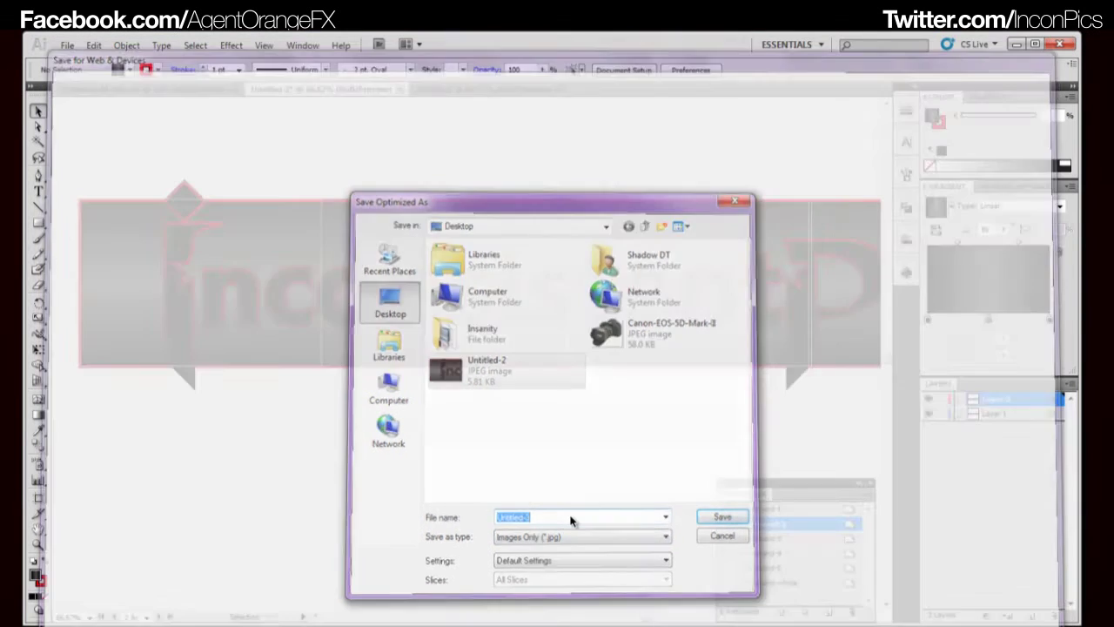
- Fit Artboard-3 in the window, open its web export and scale the image size to 20 percent
left_click(775, 541)
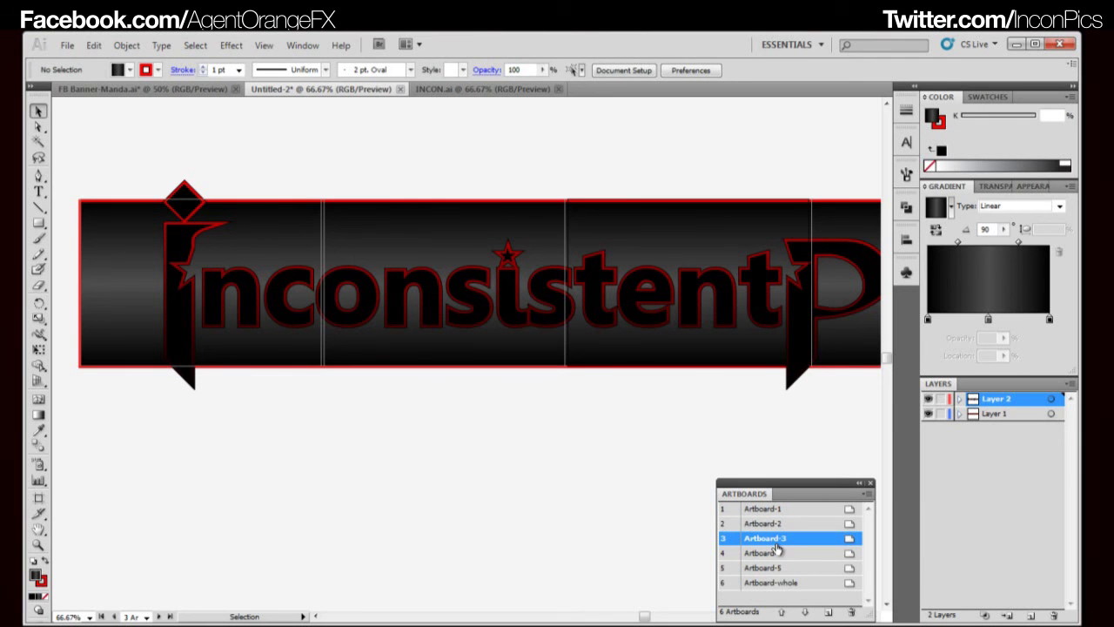
double_click(781, 545)
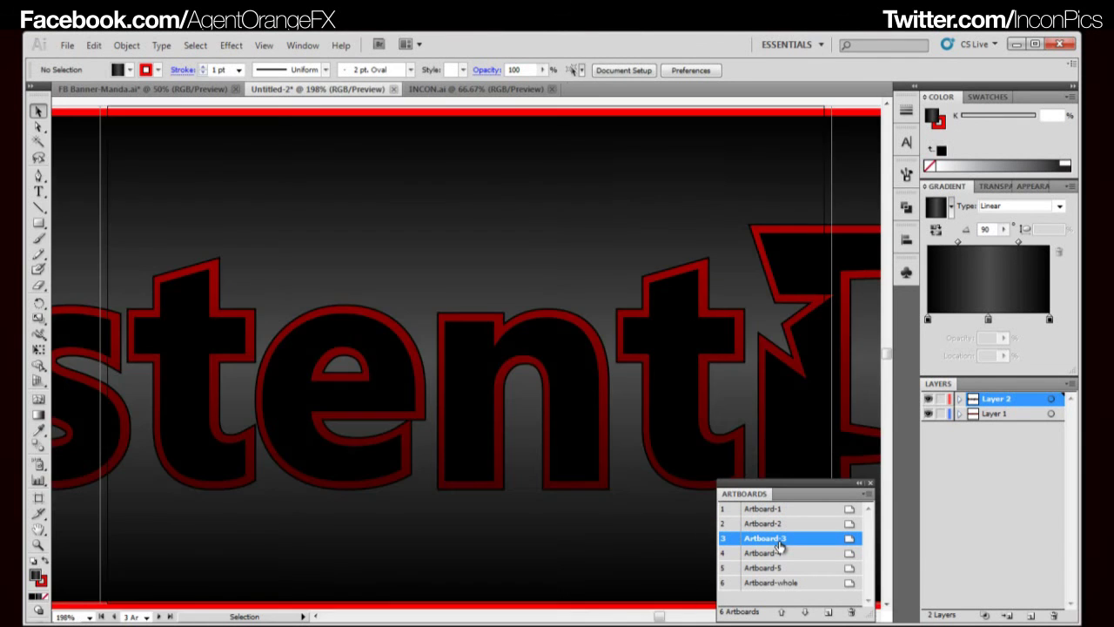
key("ctrl+alt+shift+s")
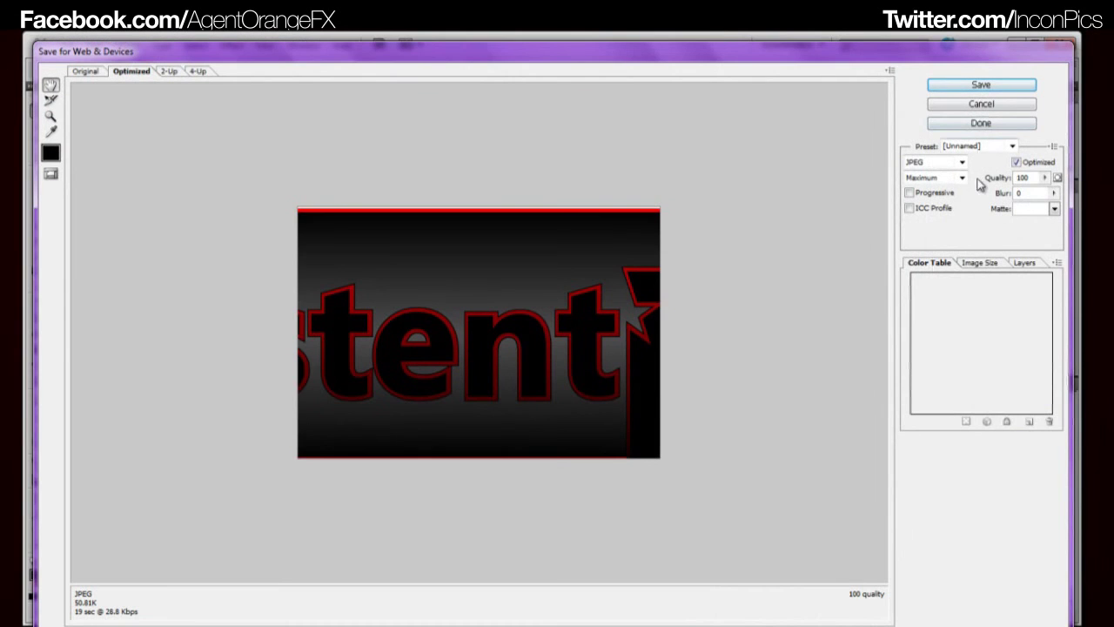
left_click(979, 263)
double_click(961, 363)
type("20")
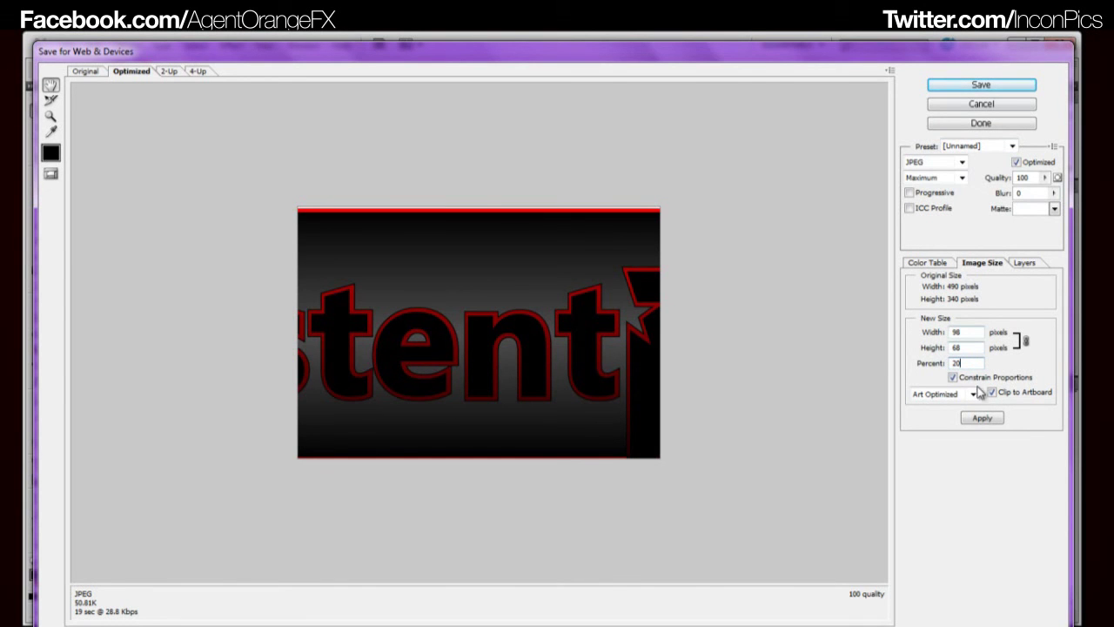
left_click(980, 419)
- Begin saving the Artboard-3 JPEG to the Desktop and remove the number from the suggested file name
left_click(983, 87)
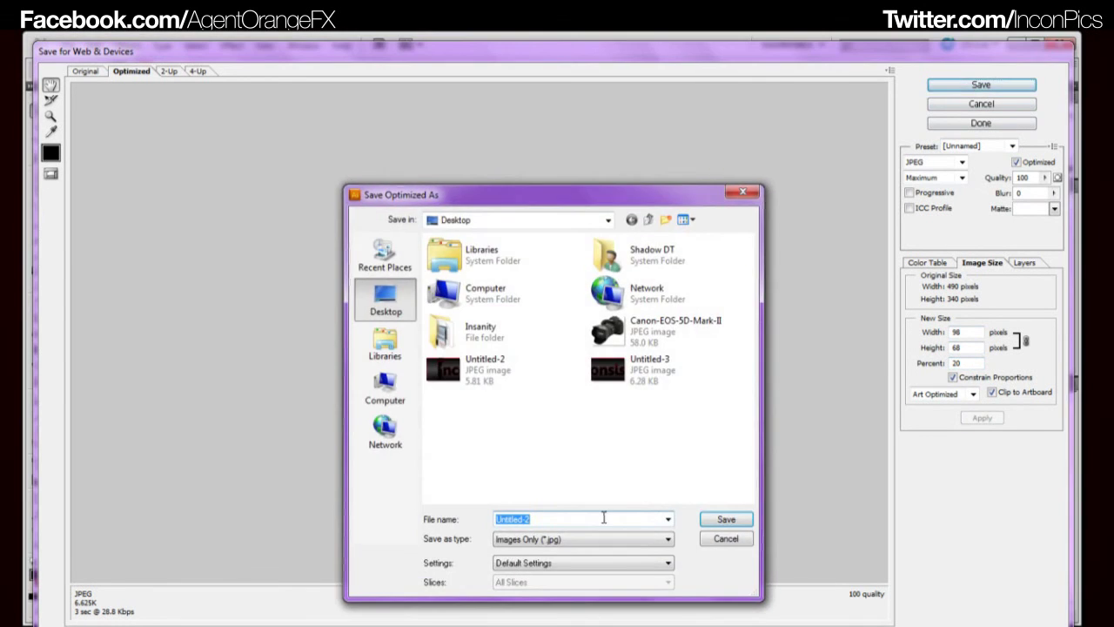
key("End")
key("BackSpace")
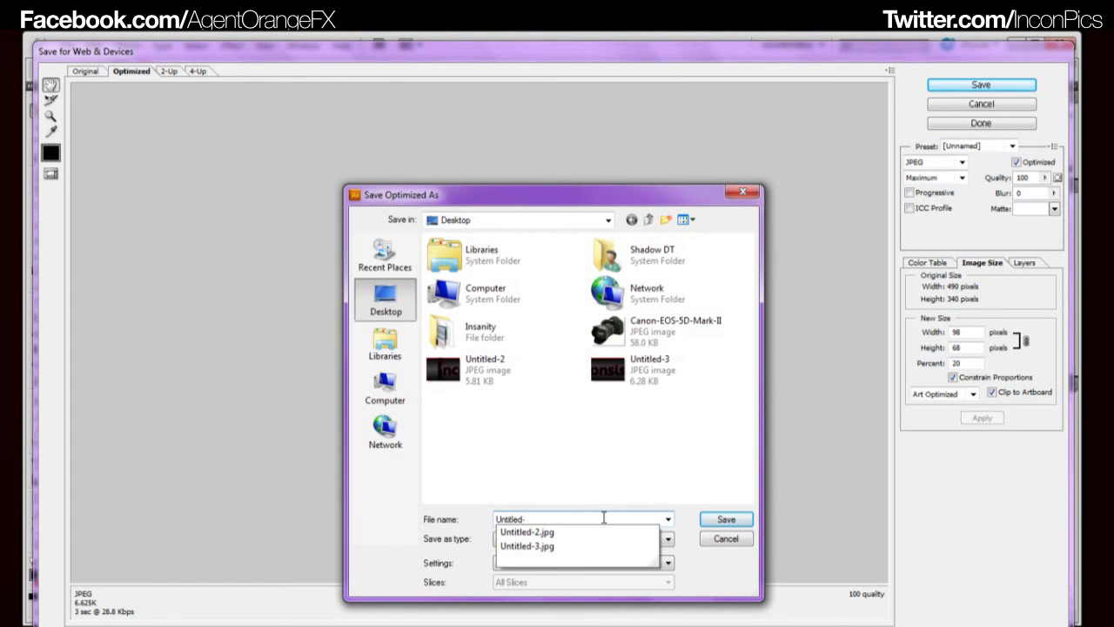
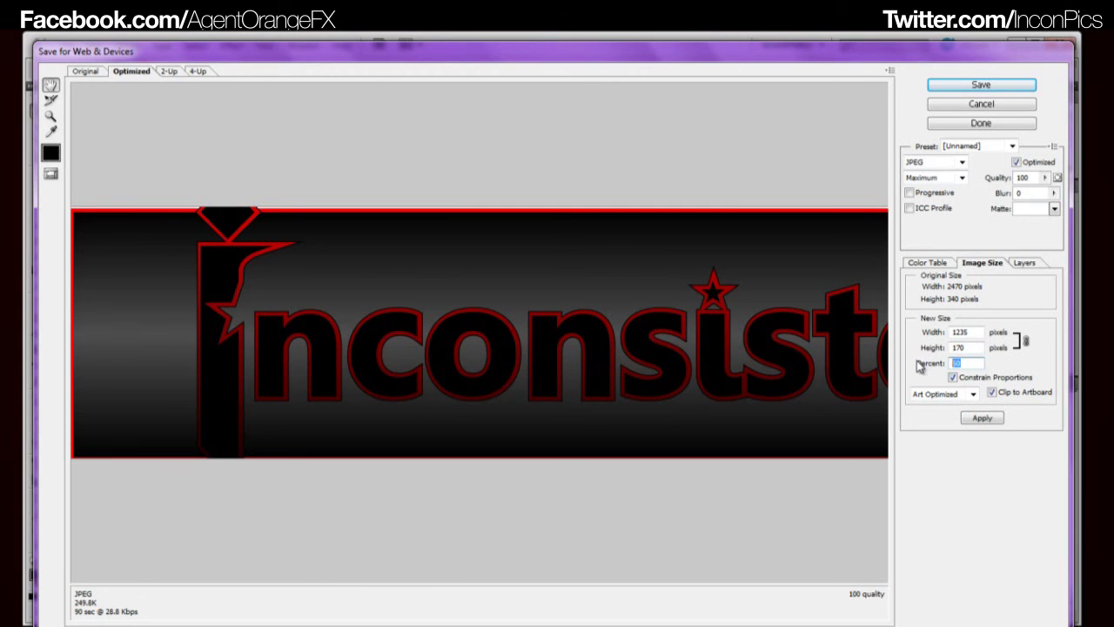
- Try applying a 1 × 1 pixel size to the Artboard-whole export, and set its scale to 100 percent
left_click(567, 364)
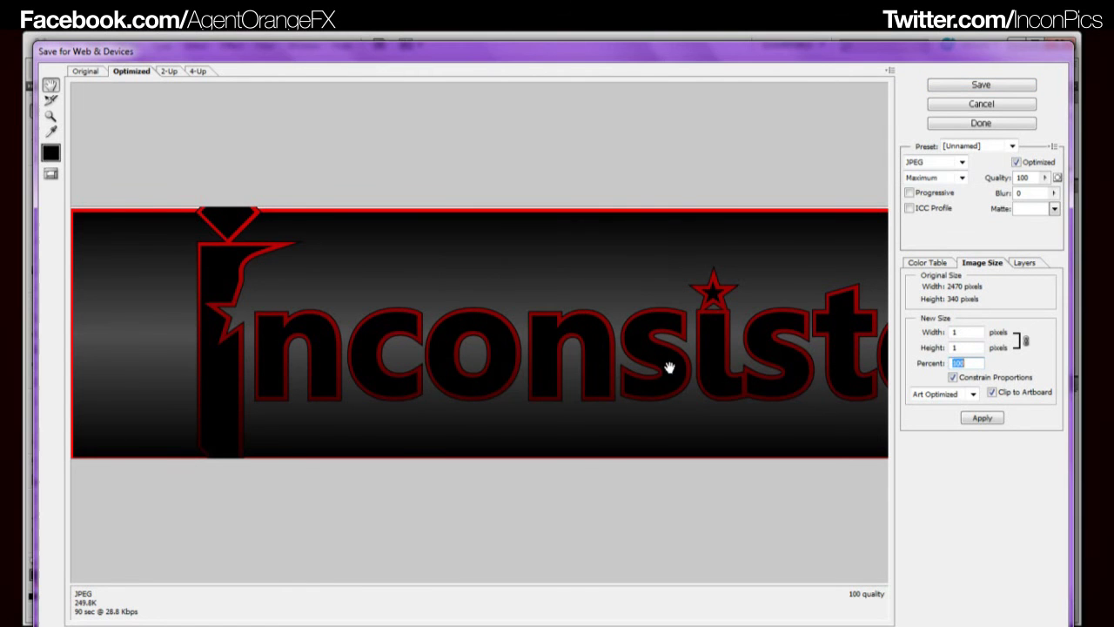
left_click_drag(969, 362, 929, 366)
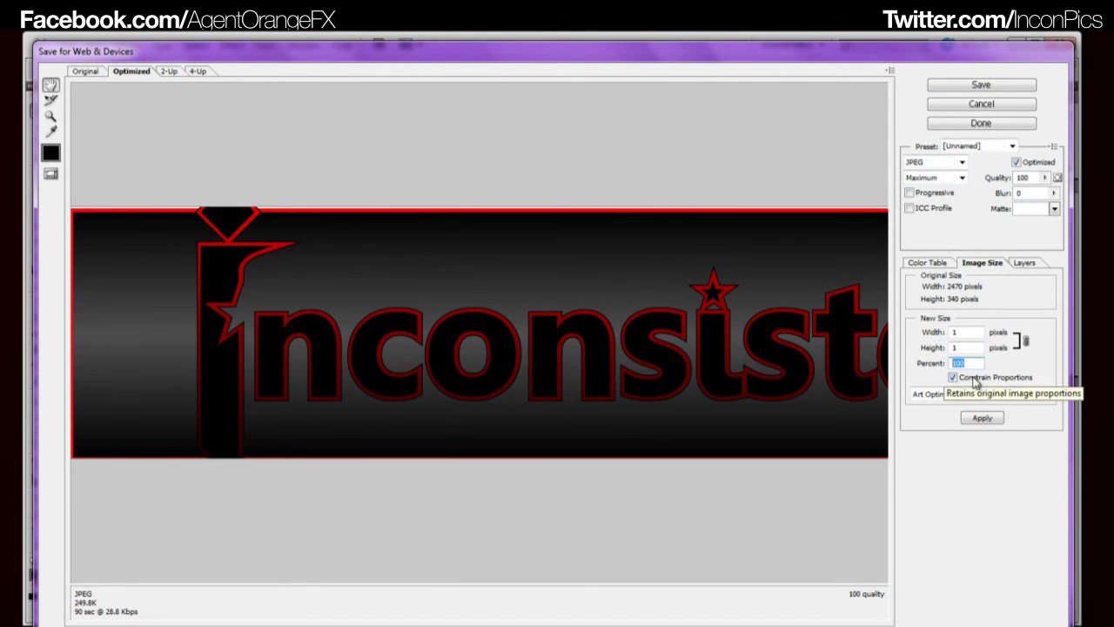
left_click(982, 418)
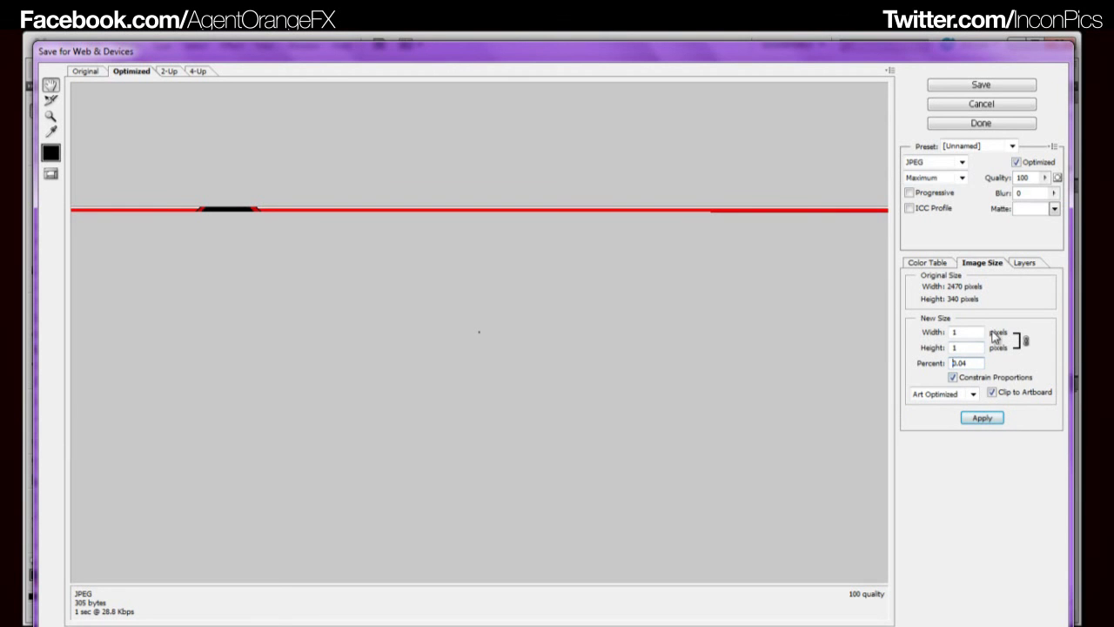
left_click_drag(983, 363, 898, 373)
type("100")
left_click(982, 417)
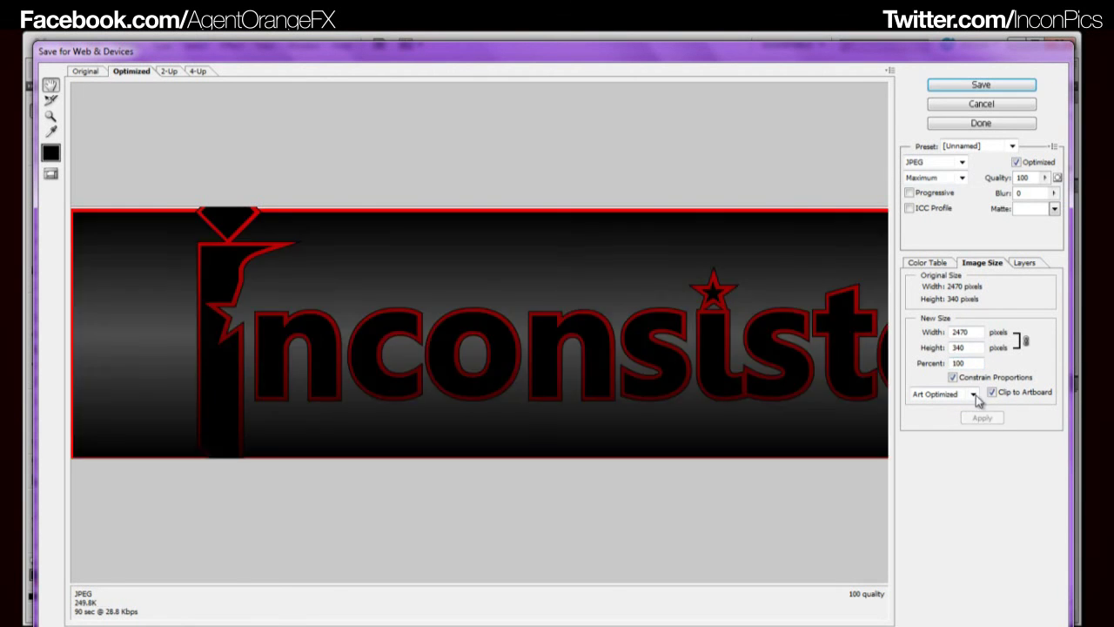
- Try exporting Artboard-whole at a width of 20 pixels
left_click_drag(977, 332, 916, 341)
type("20")
left_click(984, 420)
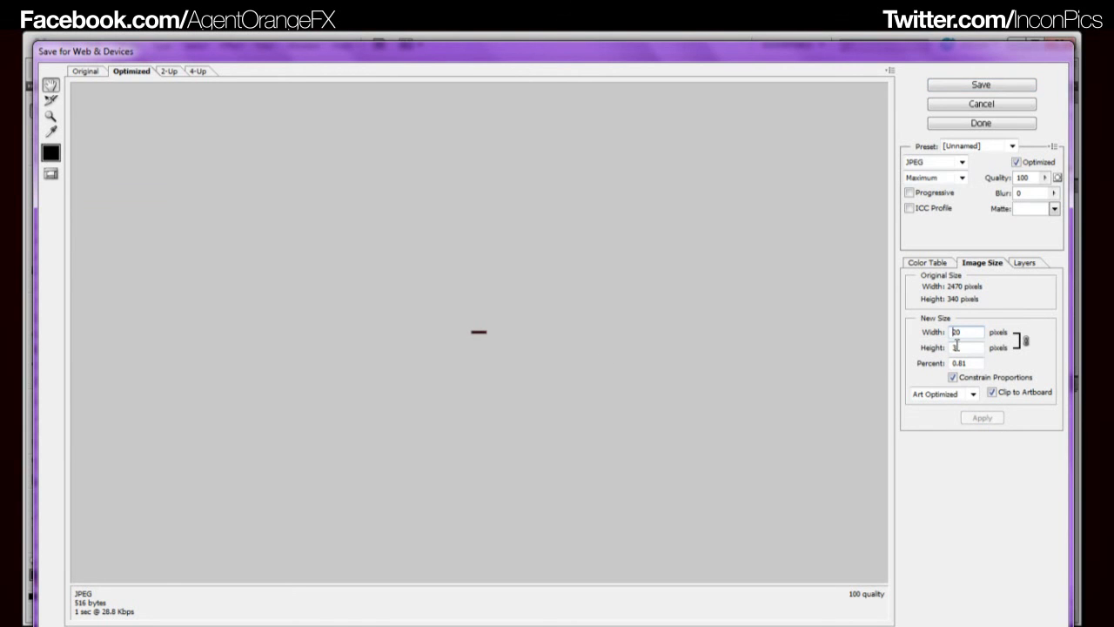
- Scale the Artboard-whole export to 20 percent
double_click(979, 366)
type("20")
left_click(975, 417)
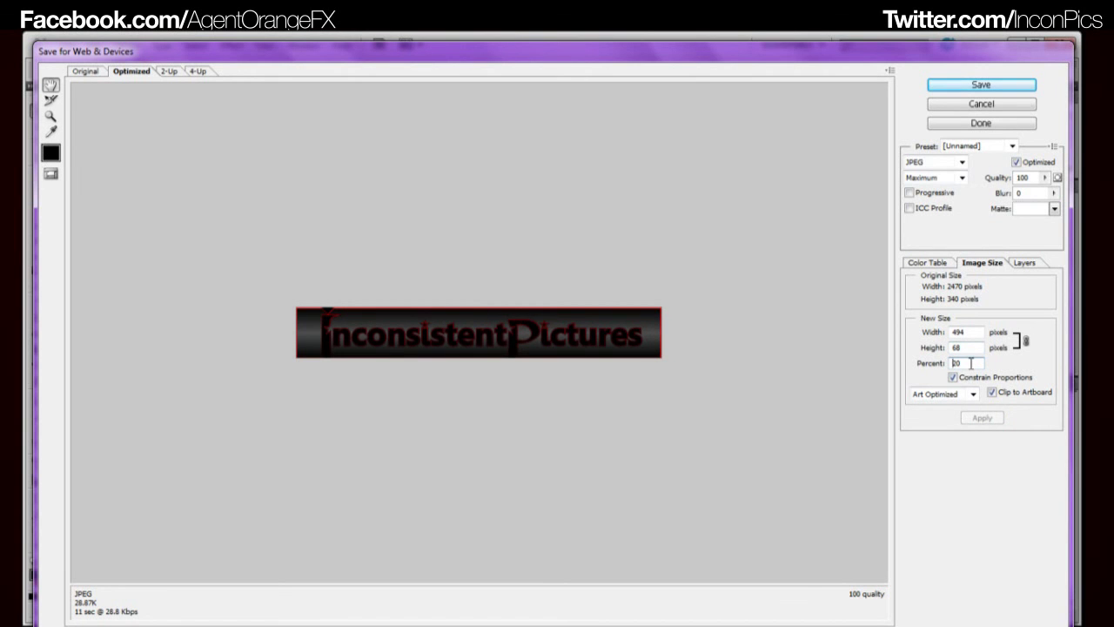
- Set the Artboard-whole export's scale to 50 percent and apply it to the preview
double_click(971, 364)
type("50")
left_click(995, 419)
left_click_drag(616, 302, 482, 308)
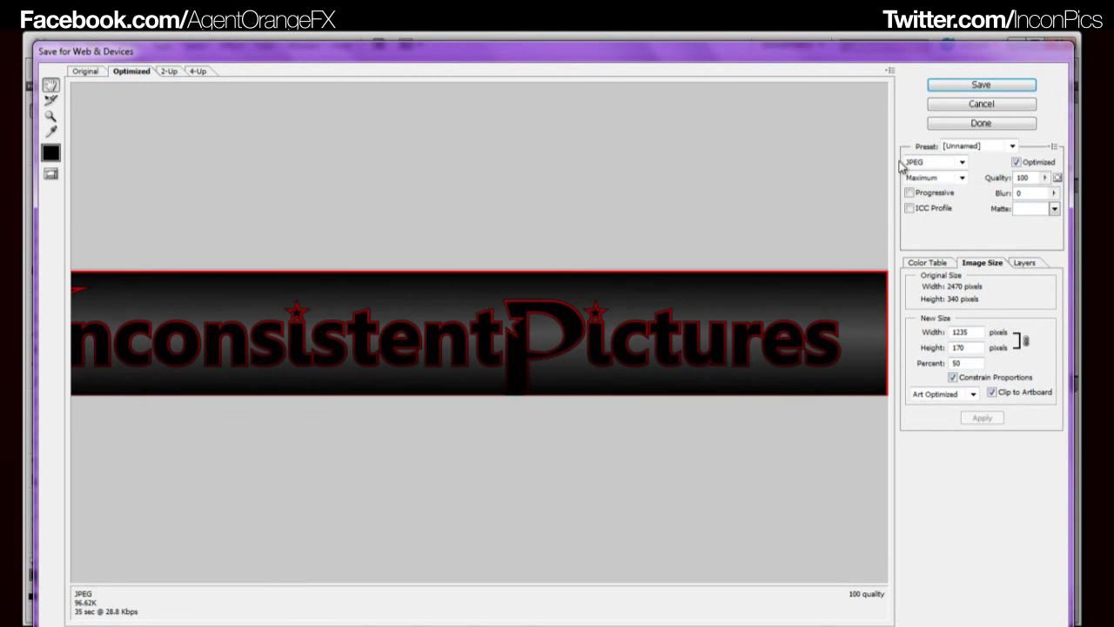
- Save the Artboard-whole JPEG to the Desktop as Untitled-whole
left_click(981, 85)
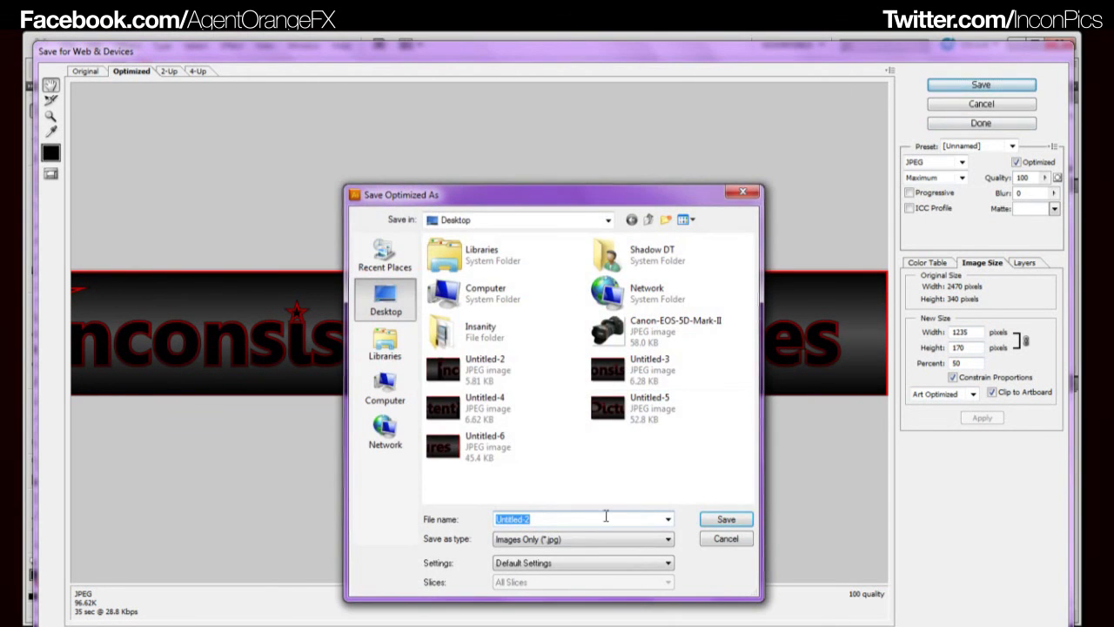
left_click(569, 521)
key("BackSpace")
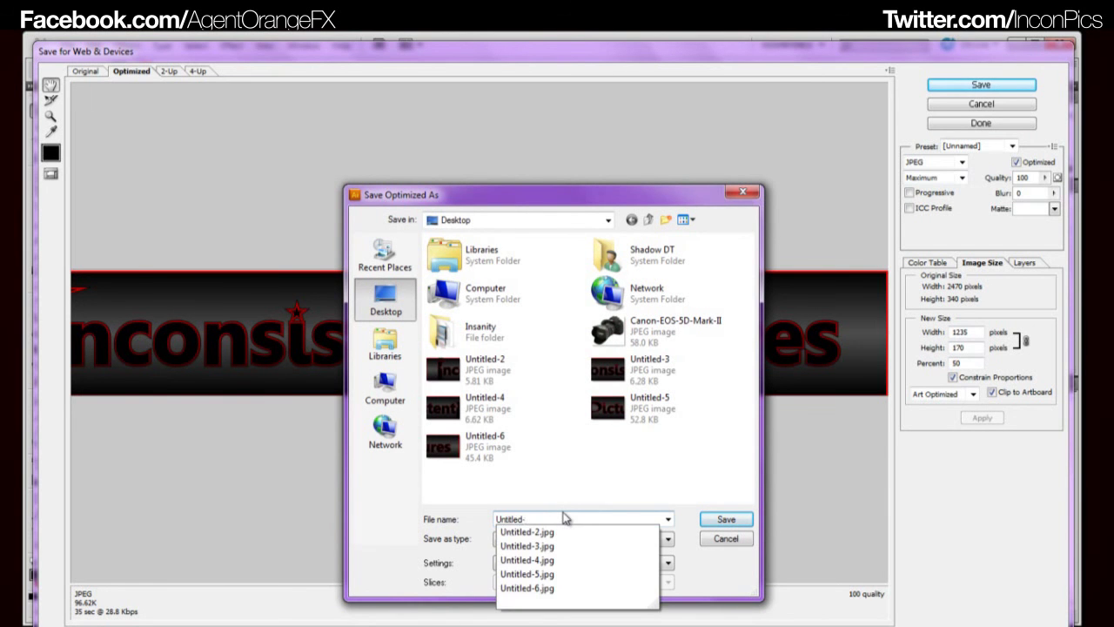
type("whole")
key("Return")
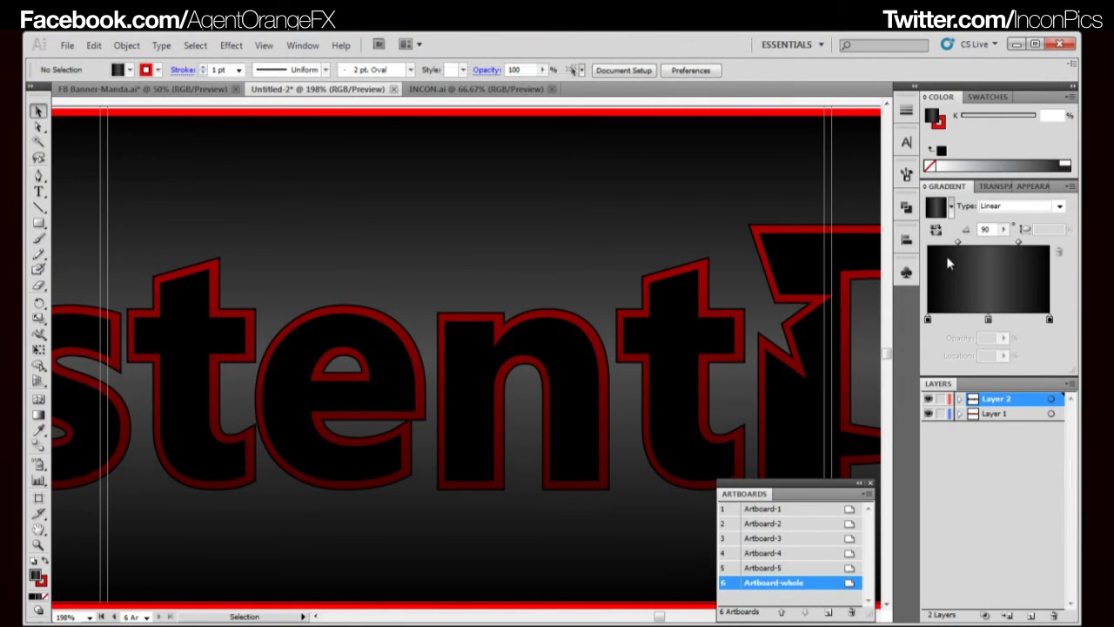
- Minimize the Illustrator window and look at the desktop with its exported JPEGs and wallpaper banner
left_click(1016, 43)
mouse_move(304, 343)
left_mouse_down()
mouse_move(393, 326)
mouse_move(383, 331)
left_mouse_up()
left_click_drag(186, 300, 992, 439)
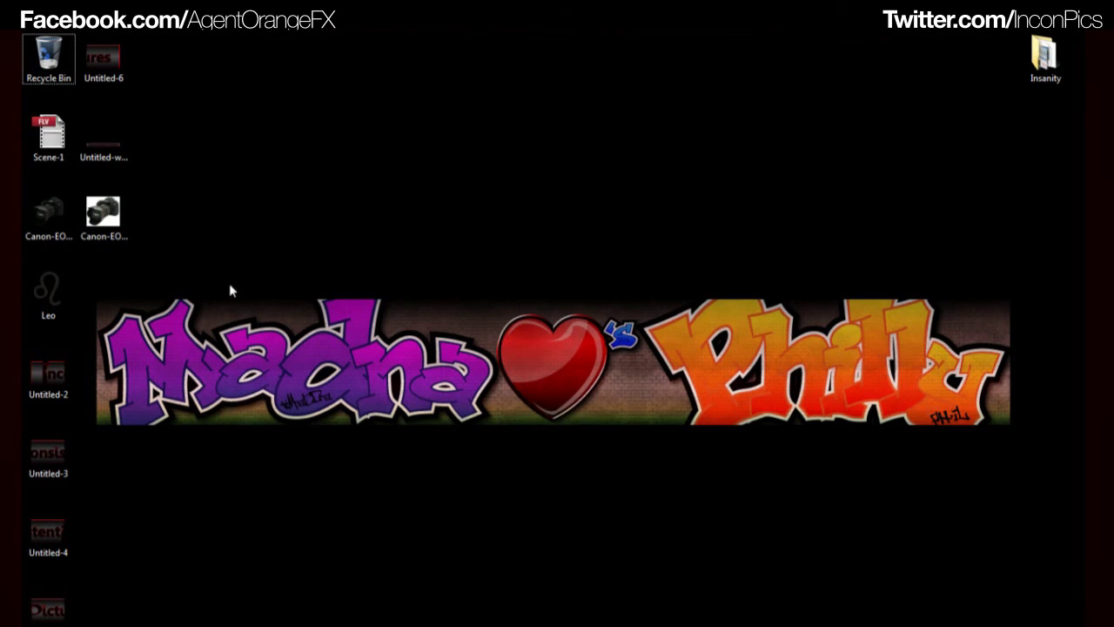
left_click_drag(177, 261, 1014, 462)
left_click_drag(233, 249, 1039, 469)
- Open Untitled-2 from the desktop in Windows Photo Viewer, browse through the exported banner images, and close the viewer
left_click(69, 387)
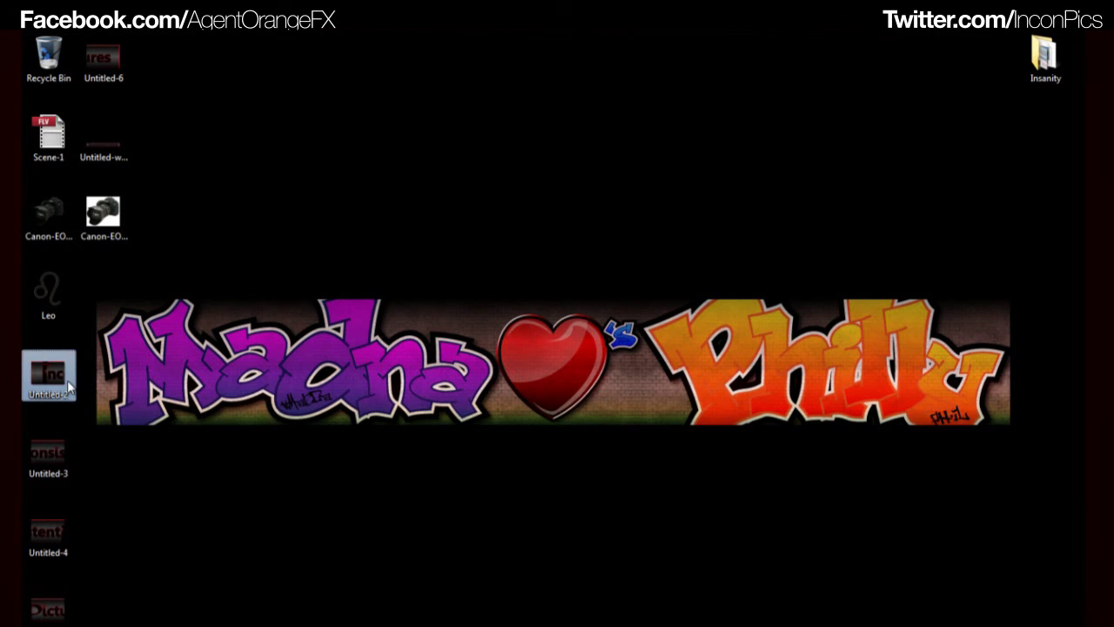
double_click(66, 389)
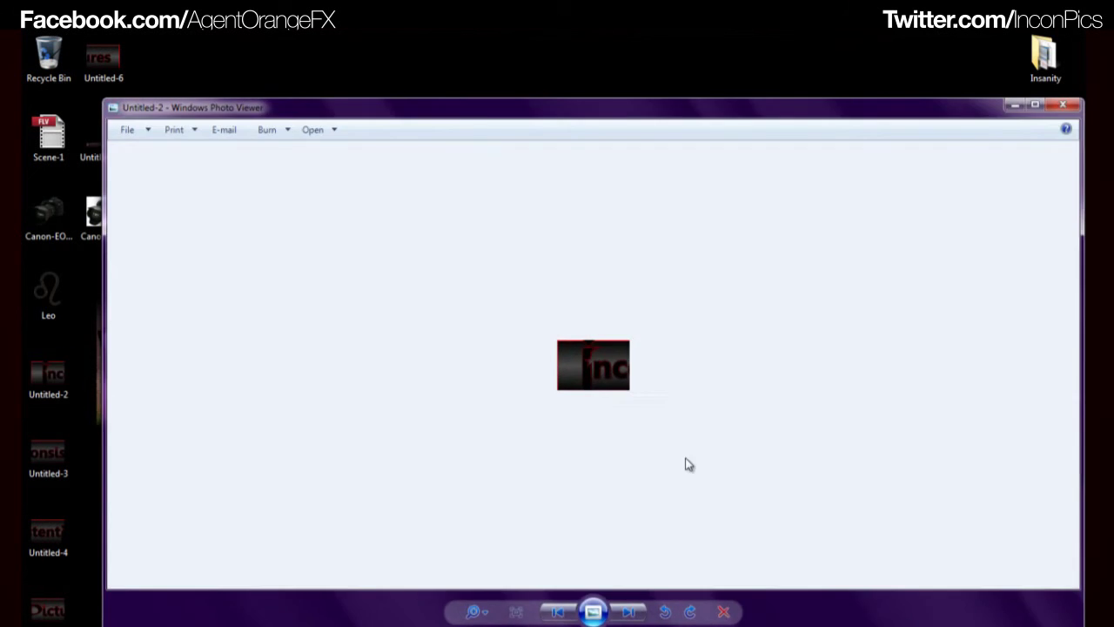
left_click(629, 612)
left_click(628, 612)
left_click(630, 613)
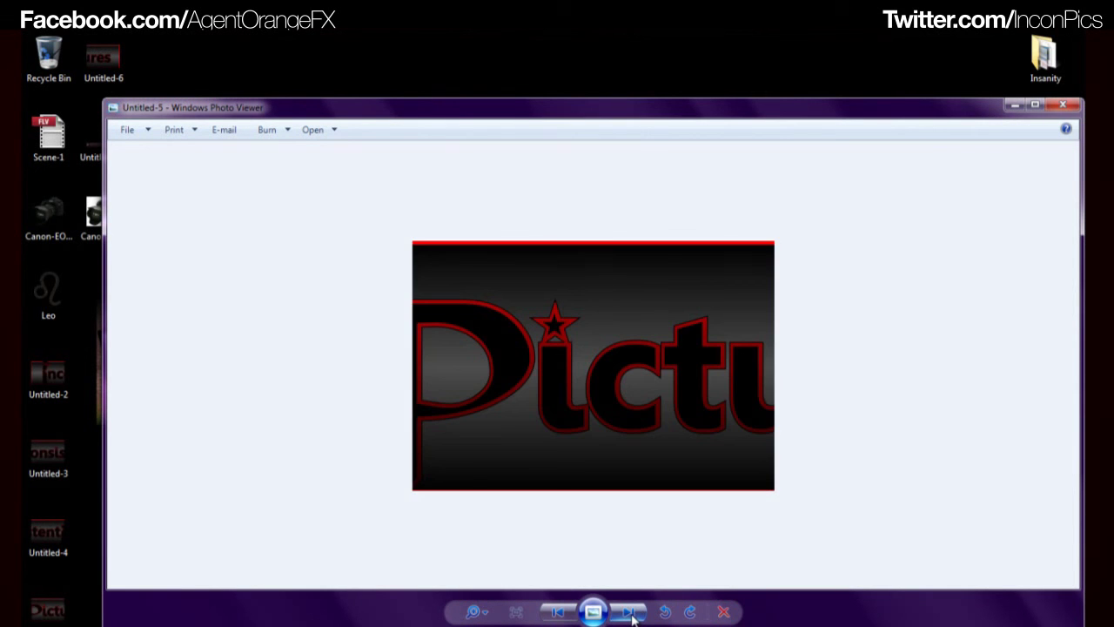
left_click(629, 612)
left_click(628, 612)
left_click(554, 613)
left_click(552, 617)
left_click(552, 617)
left_click(552, 617)
left_click(1065, 107)
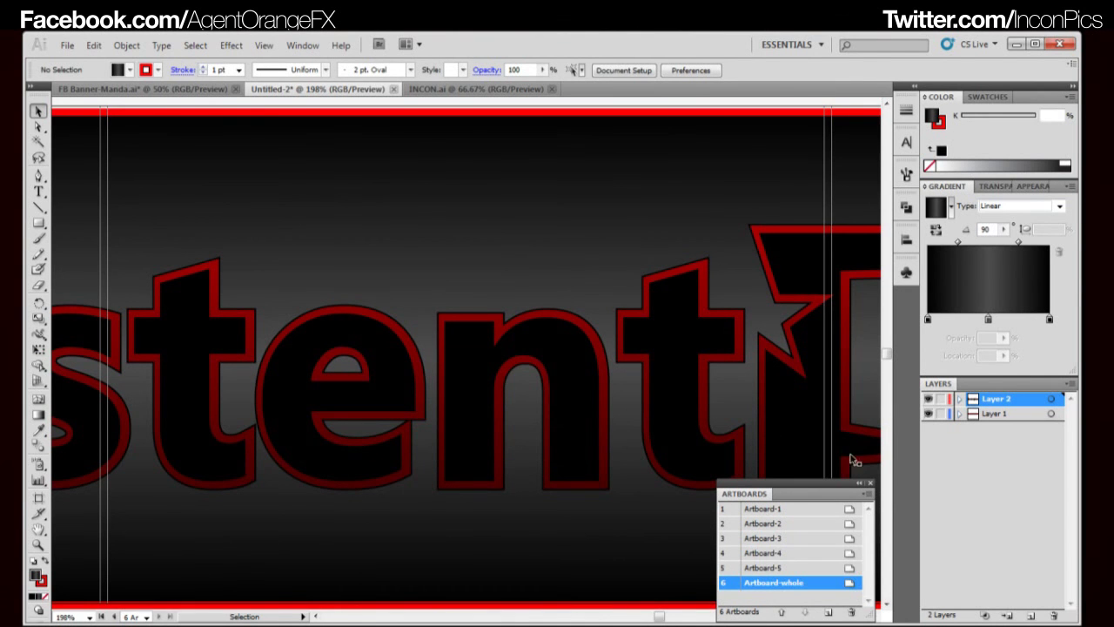
- Examine the full banner in Illustrator, activating each artboard in turn from Artboard-whole back to Artboard-1
double_click(765, 552)
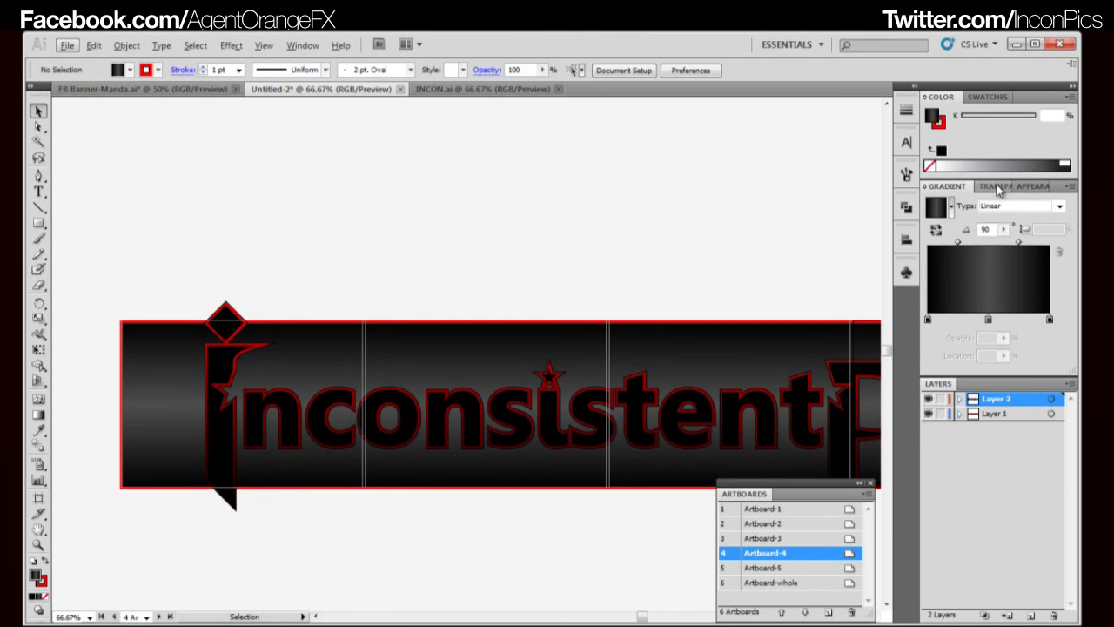
left_click_drag(756, 398, 614, 281)
key("ctrl+minus")
key("ctrl+minus")
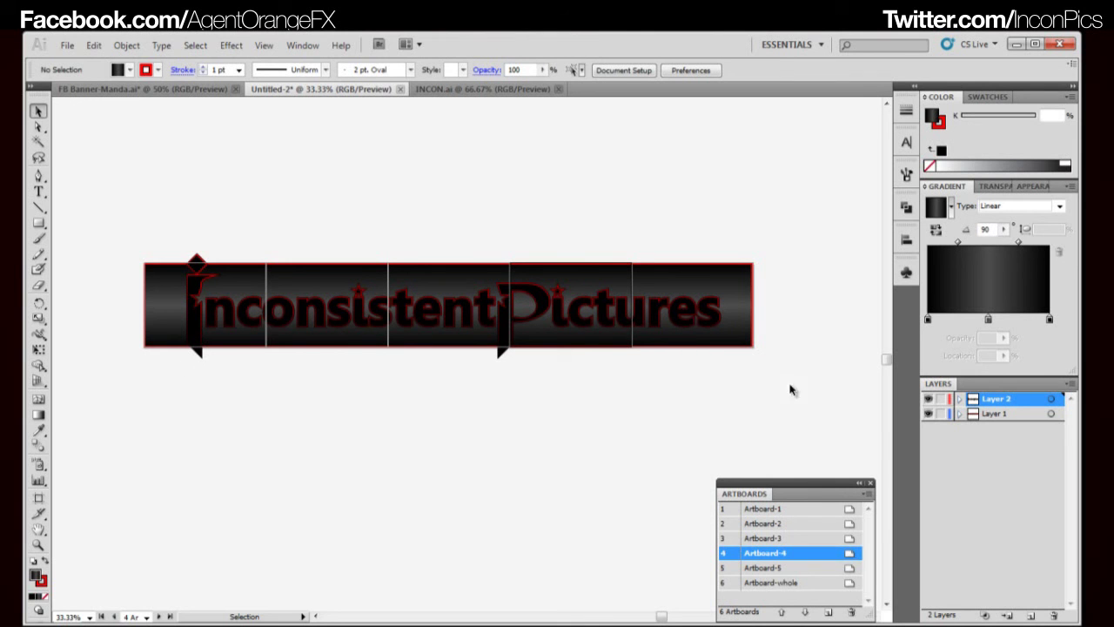
left_click(788, 583)
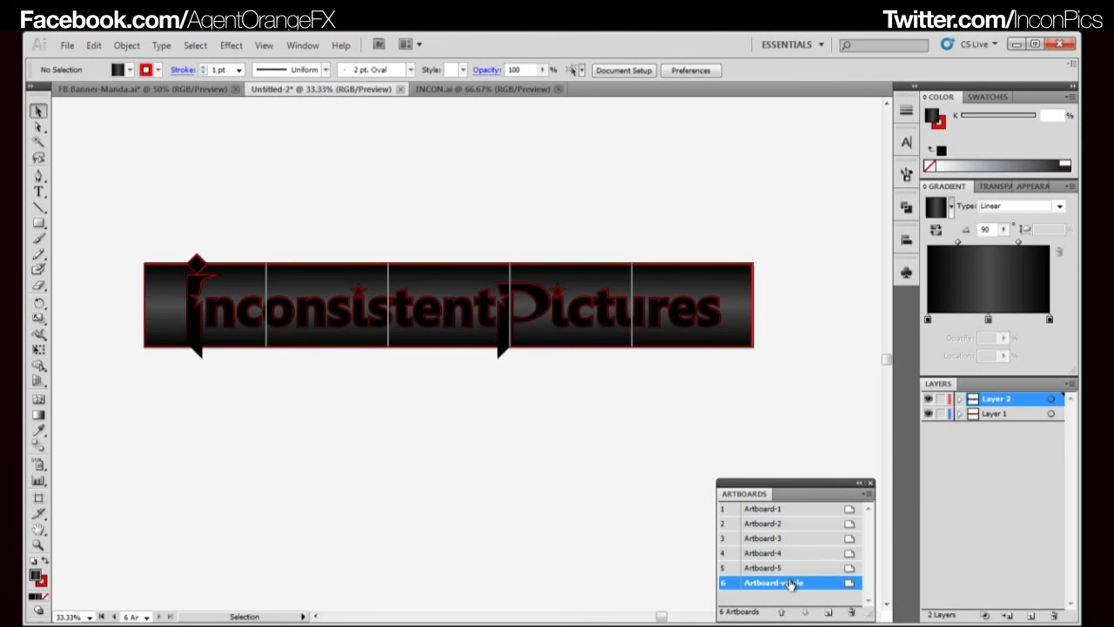
left_click(793, 569)
left_click(795, 554)
left_click(796, 539)
left_click(794, 525)
left_click(793, 510)
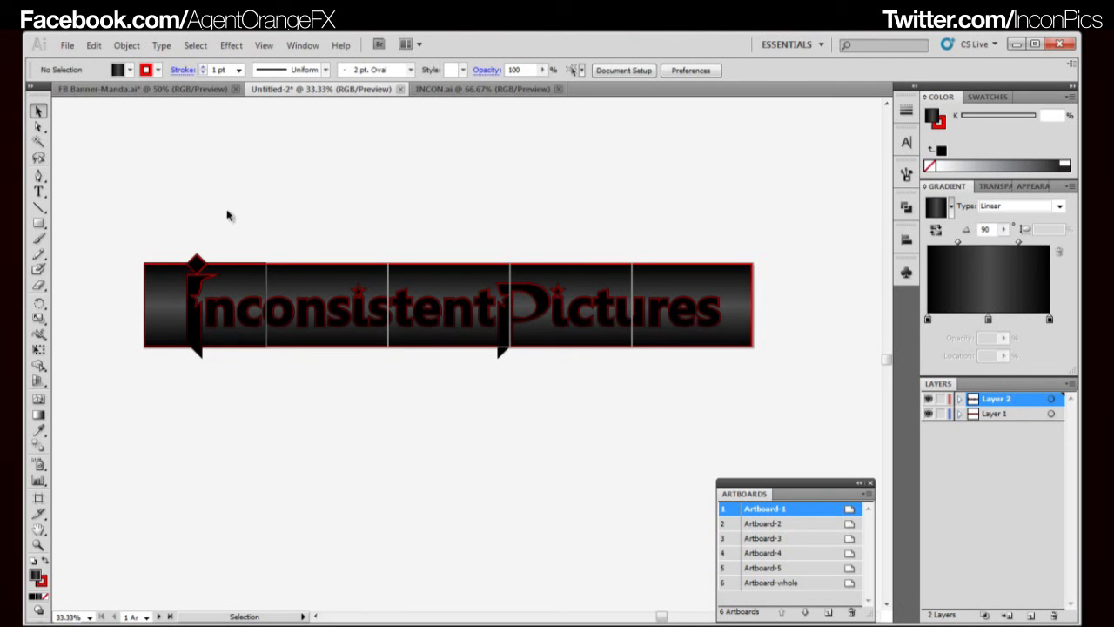
left_click_drag(130, 251, 775, 325)
left_click_drag(124, 212, 768, 371)
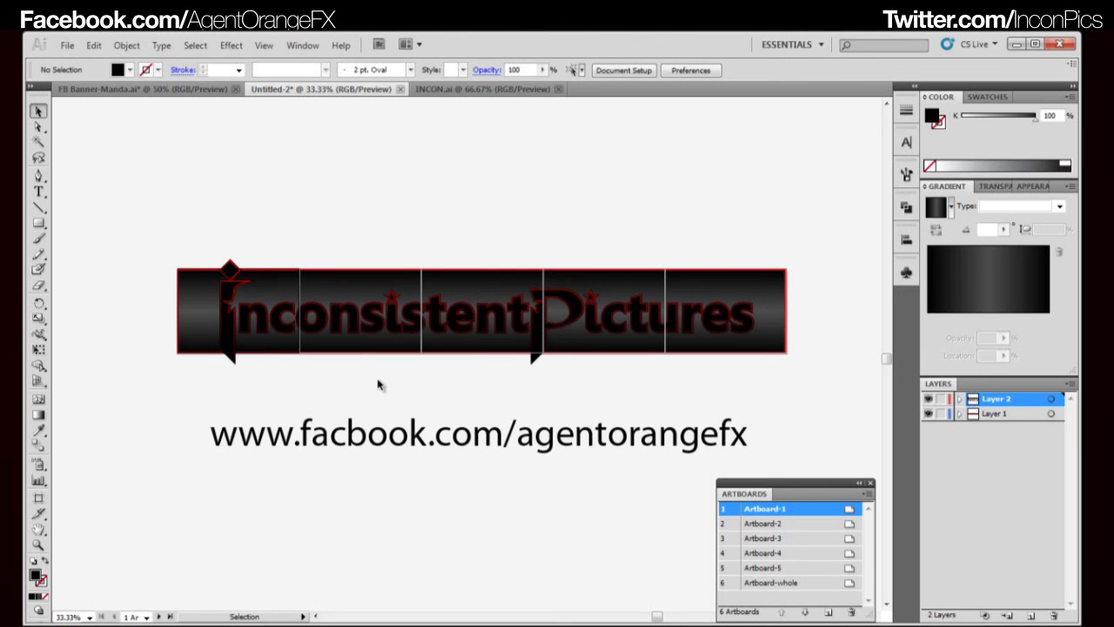
left_click(316, 438)
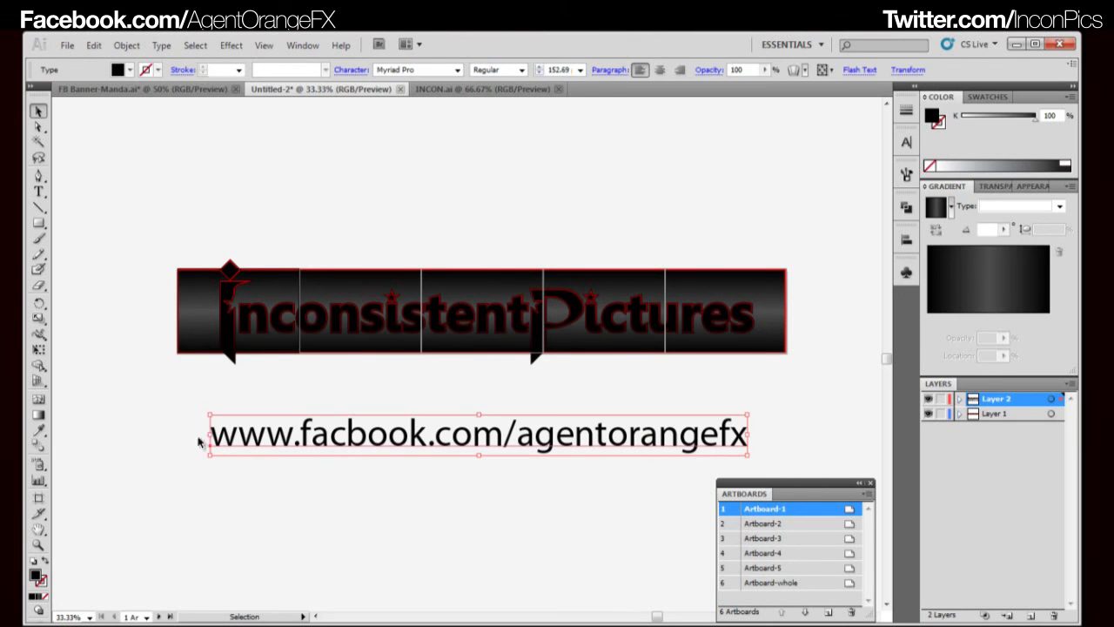
left_click_drag(209, 432, 179, 434)
- Duplicate the web address text directly below the original, delete the copy, and leave the original deselected
mouse_move(589, 449)
left_mouse_down()
mouse_move(597, 426)
mouse_move(588, 464)
left_mouse_up()
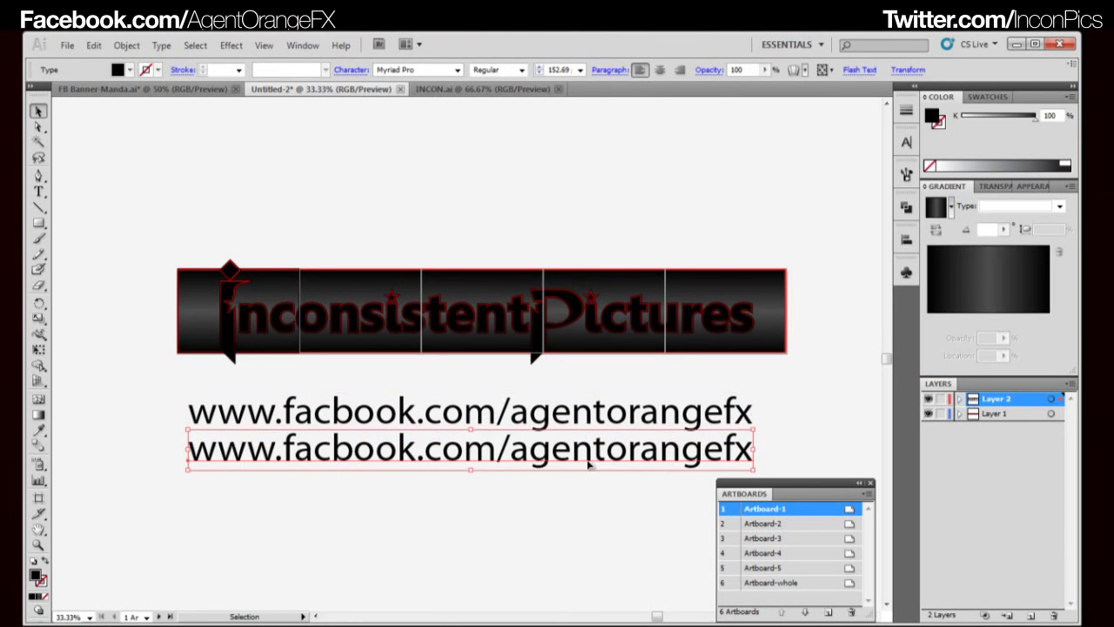
left_click(93, 129)
left_click(372, 458)
key("Delete")
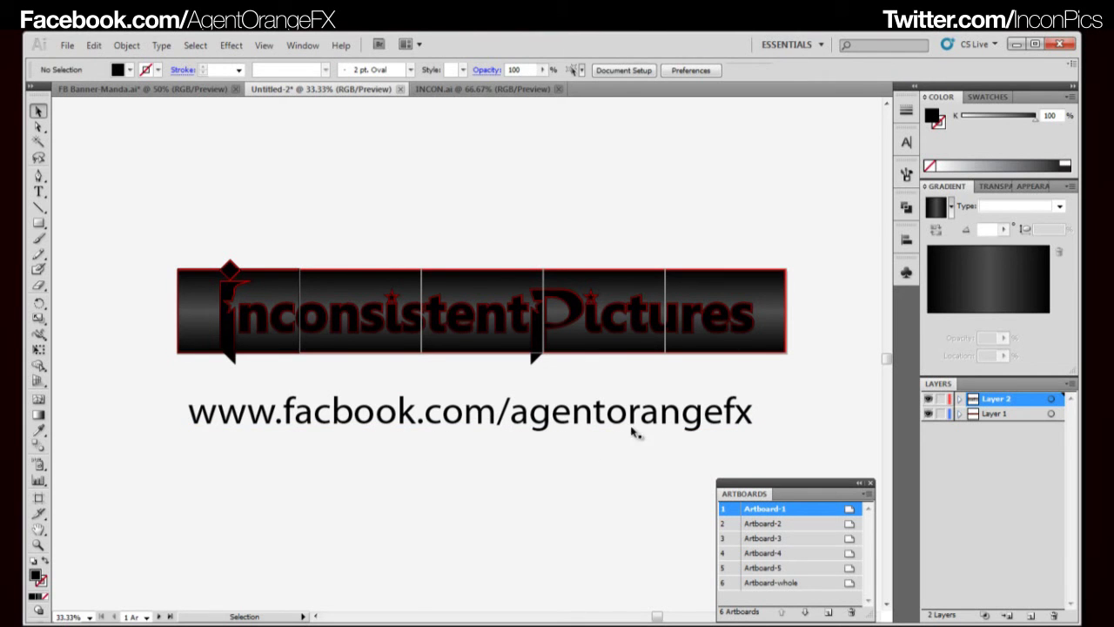
left_click_drag(795, 404, 198, 420)
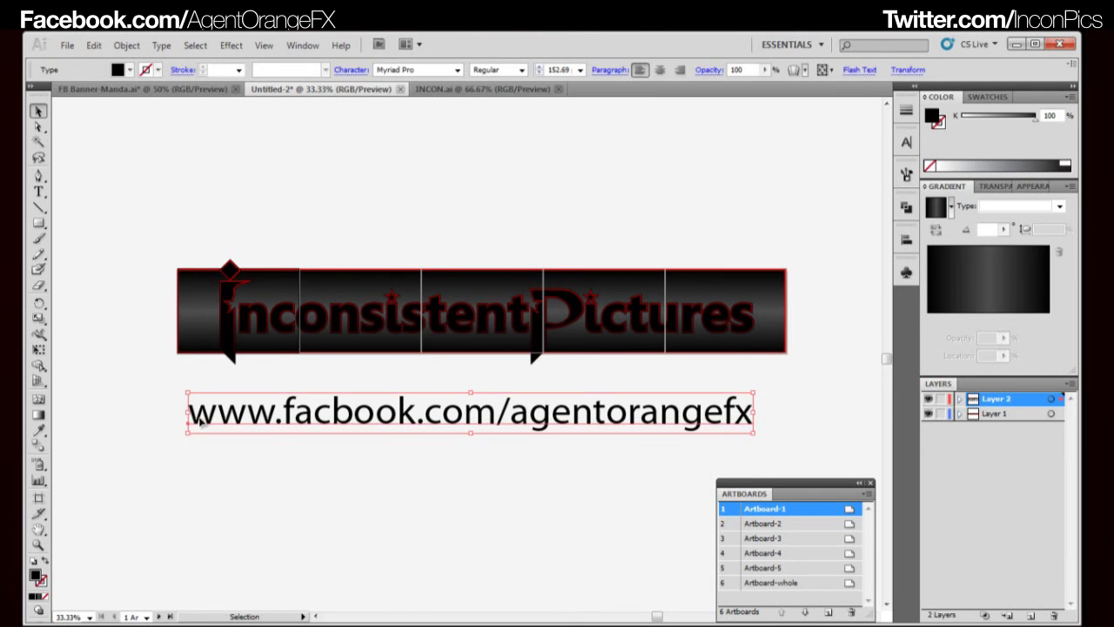
left_click(174, 393)
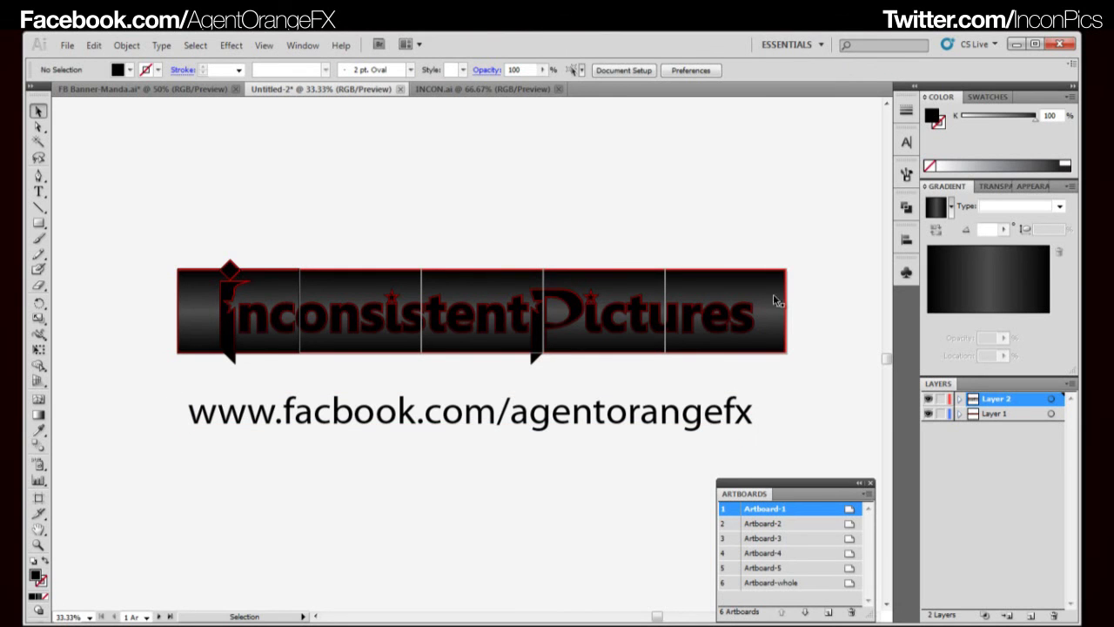